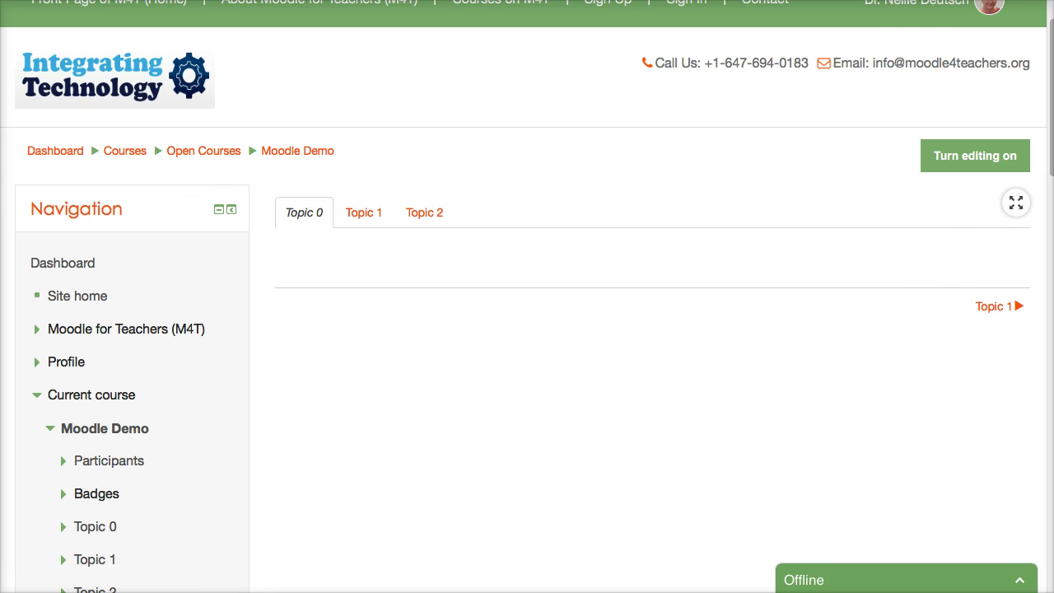
Step: Hide the navigation sidebar to widen the course content, then turn editing on
{"action": "left_click", "coordinate": [1016, 211]}
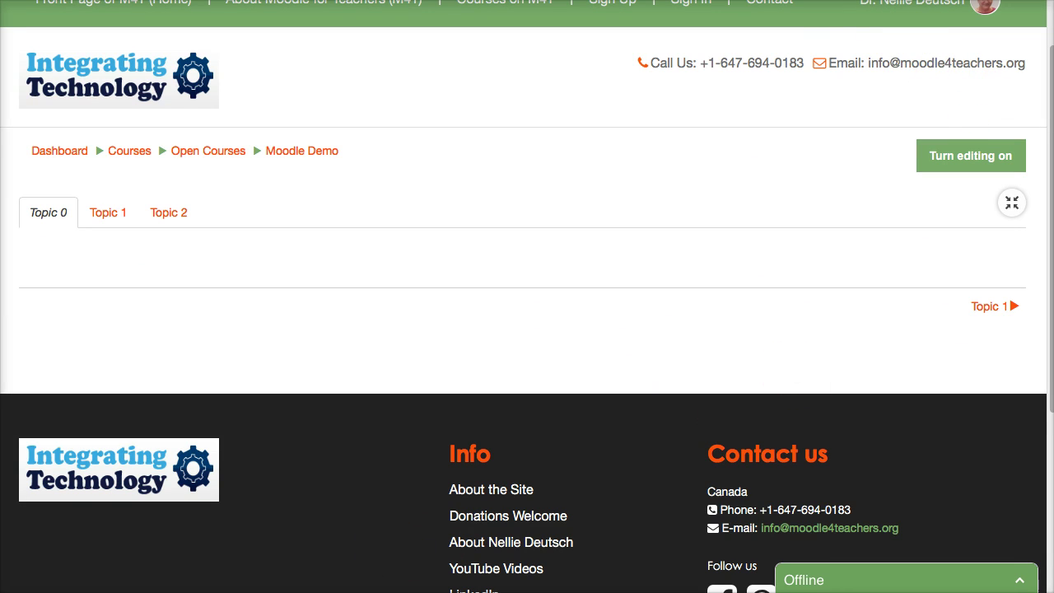
{"action": "left_click", "coordinate": [969, 157]}
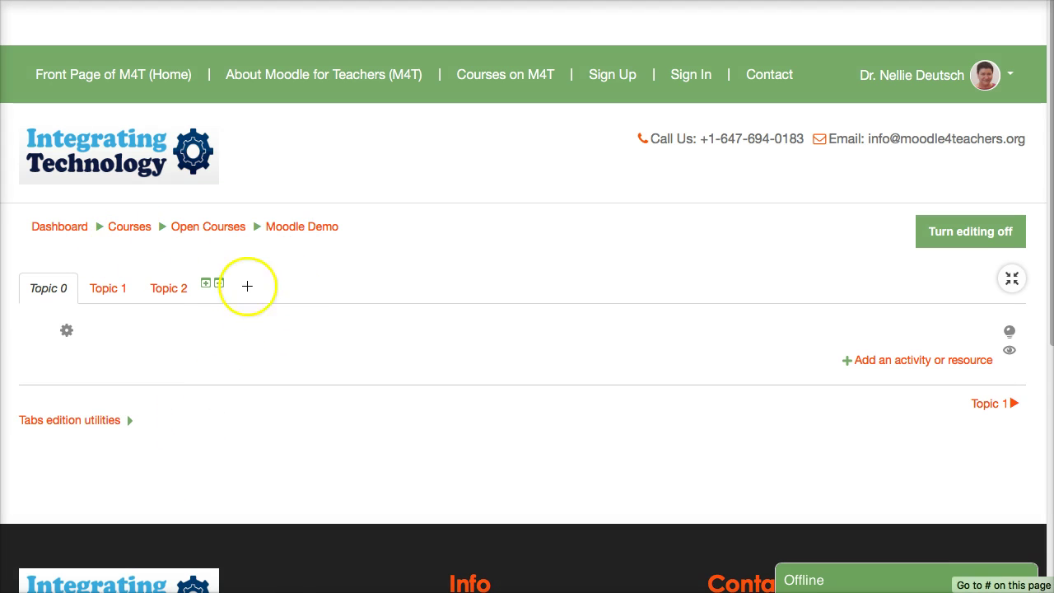
Step: Open the 'Add an activity or resource' chooser in the Topic 0 section
{"action": "left_click", "coordinate": [204, 241]}
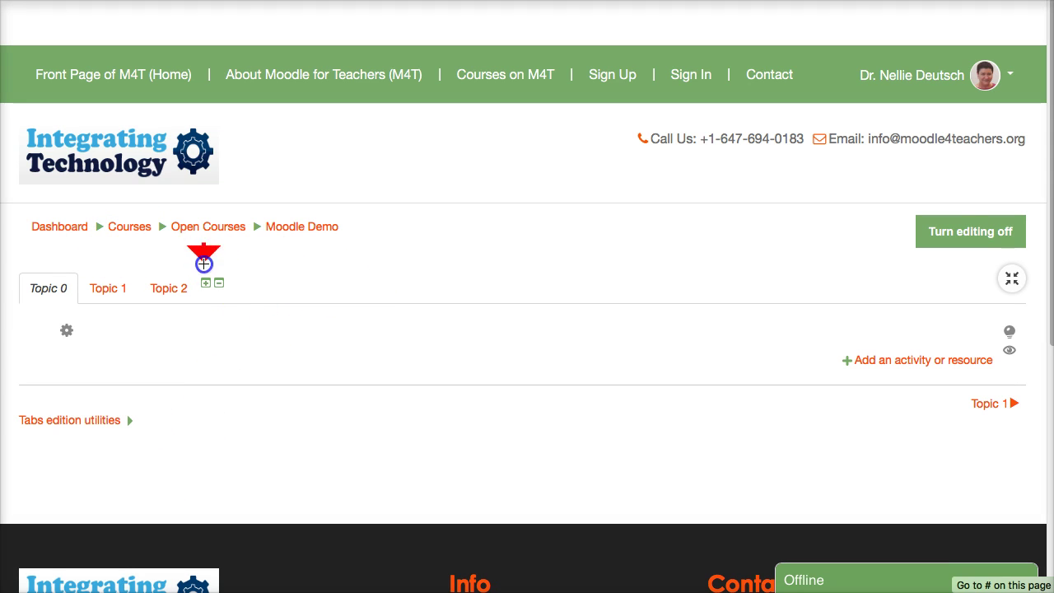
{"action": "left_click_drag", "start_coordinate": [216, 357], "coordinate": [218, 308]}
{"action": "left_click_drag", "start_coordinate": [72, 382], "coordinate": [70, 343]}
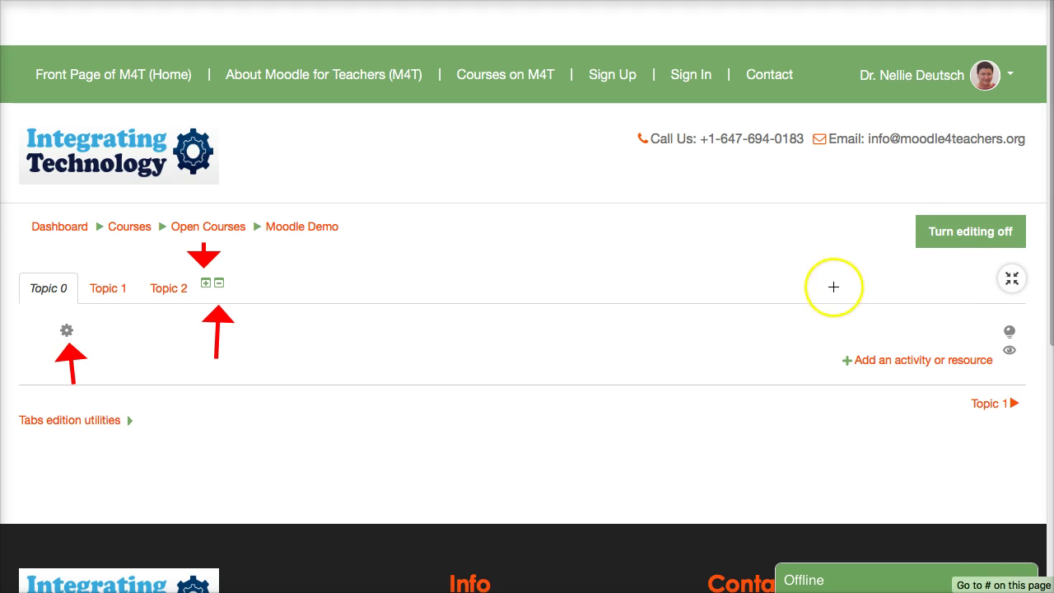
{"action": "mouse_move", "coordinate": [923, 277]}
{"action": "left_mouse_down"}
{"action": "mouse_move", "coordinate": [958, 314]}
{"action": "mouse_move", "coordinate": [996, 327]}
{"action": "left_mouse_up"}
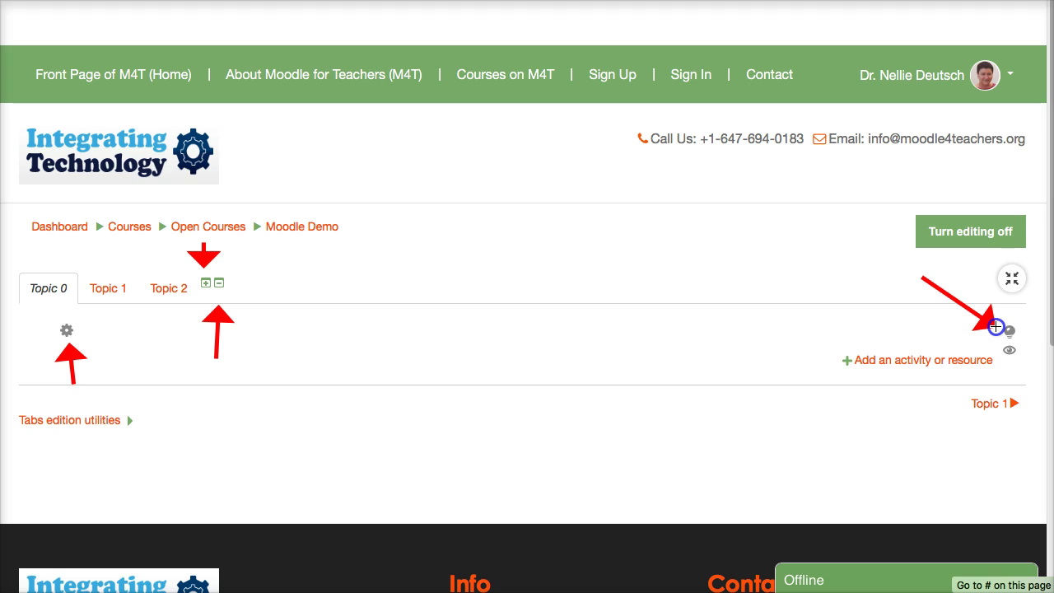
{"action": "left_click_drag", "start_coordinate": [1014, 402], "coordinate": [1012, 362]}
{"action": "key", "text": "Escape"}
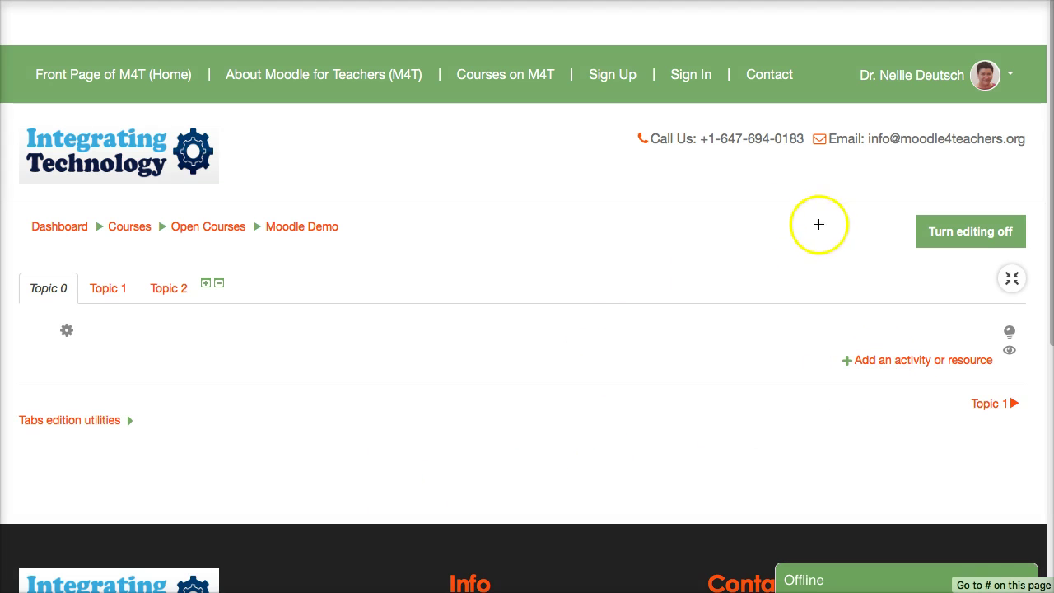
{"action": "left_click_drag", "start_coordinate": [818, 232], "coordinate": [862, 324]}
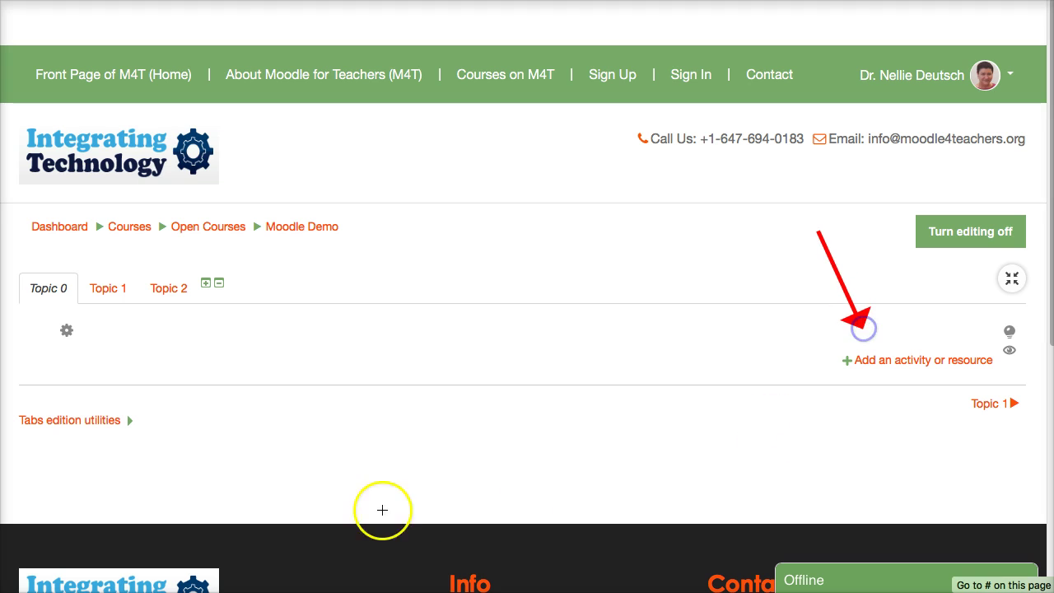
{"action": "left_click", "coordinate": [911, 362]}
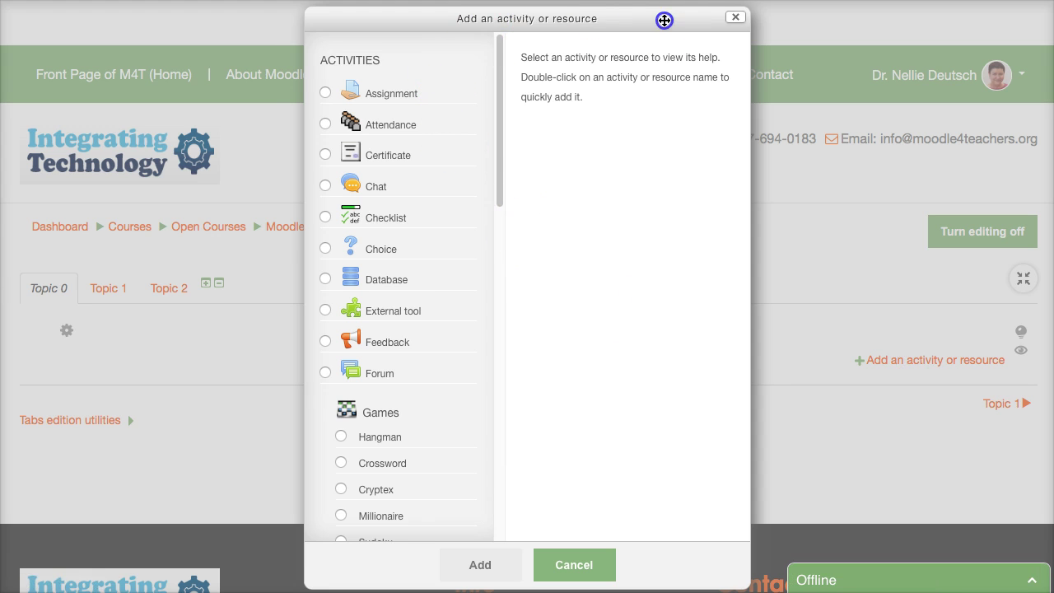
{"action": "left_click_drag", "start_coordinate": [664, 18], "coordinate": [666, 6]}
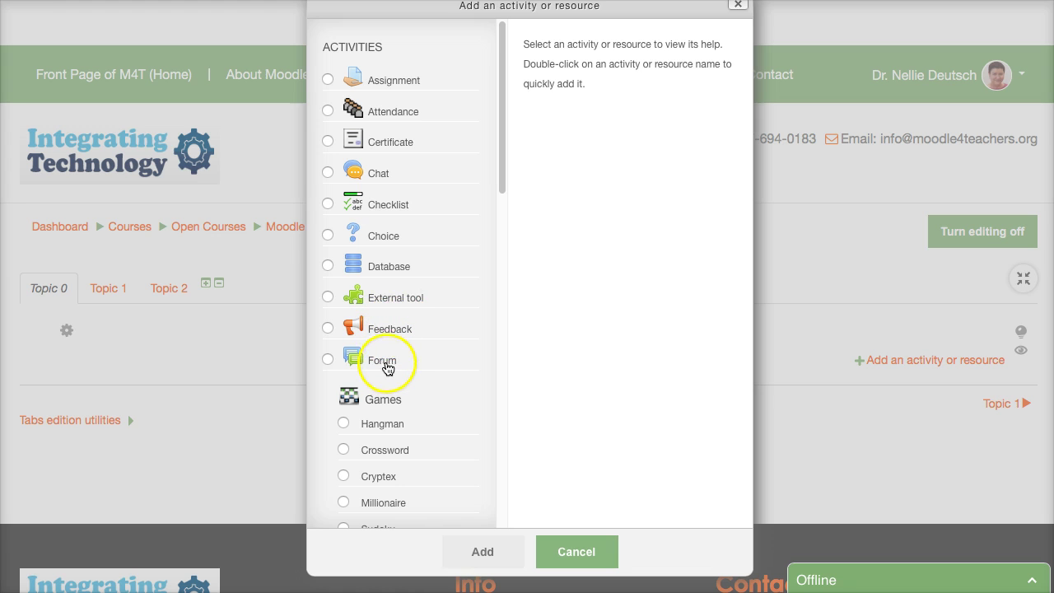
{"action": "scroll", "coordinate": [375, 376], "scroll_direction": "down", "scroll_amount": 3}
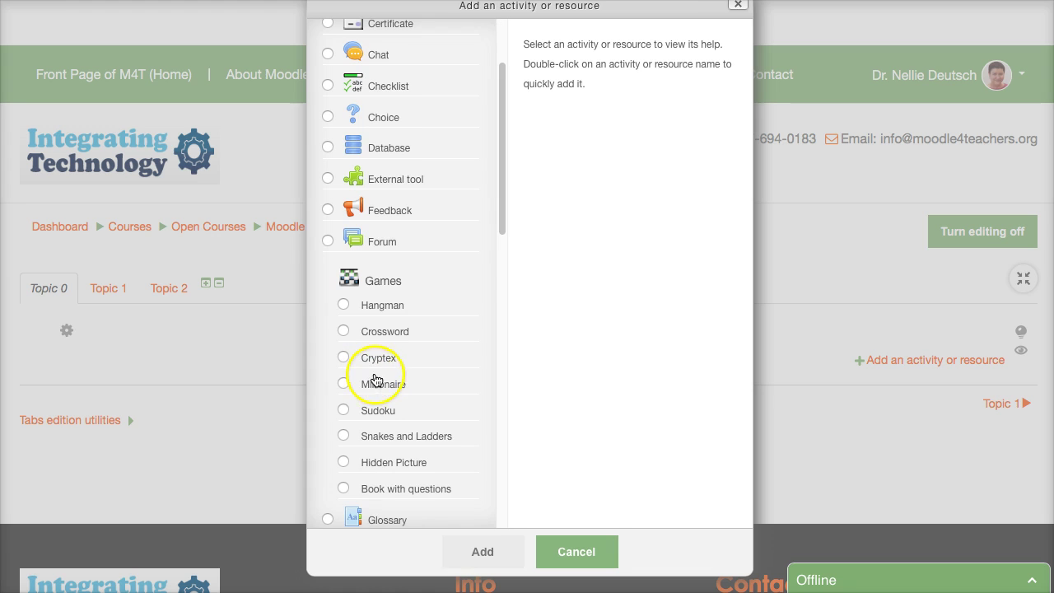
{"action": "scroll", "coordinate": [379, 377], "scroll_direction": "down", "scroll_amount": 1}
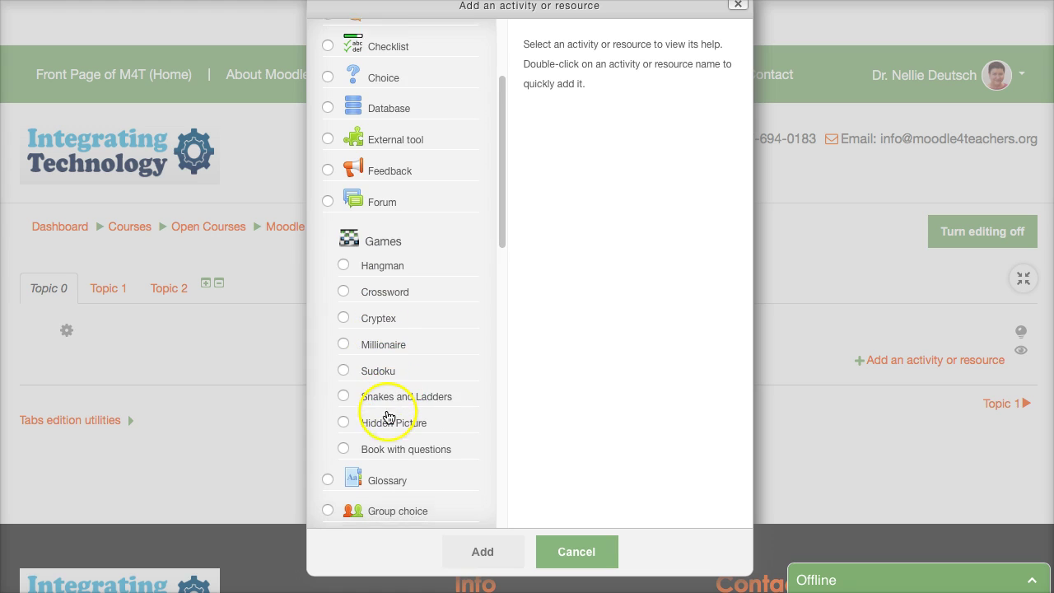
{"action": "scroll", "coordinate": [389, 466], "scroll_direction": "down", "scroll_amount": 1}
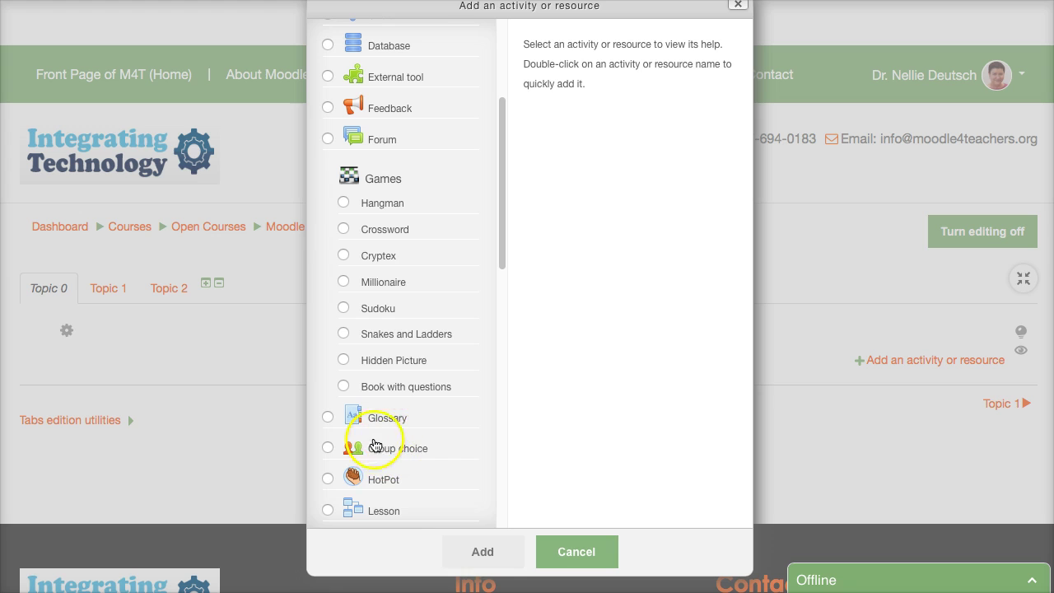
{"action": "scroll", "coordinate": [388, 455], "scroll_direction": "down", "scroll_amount": 1}
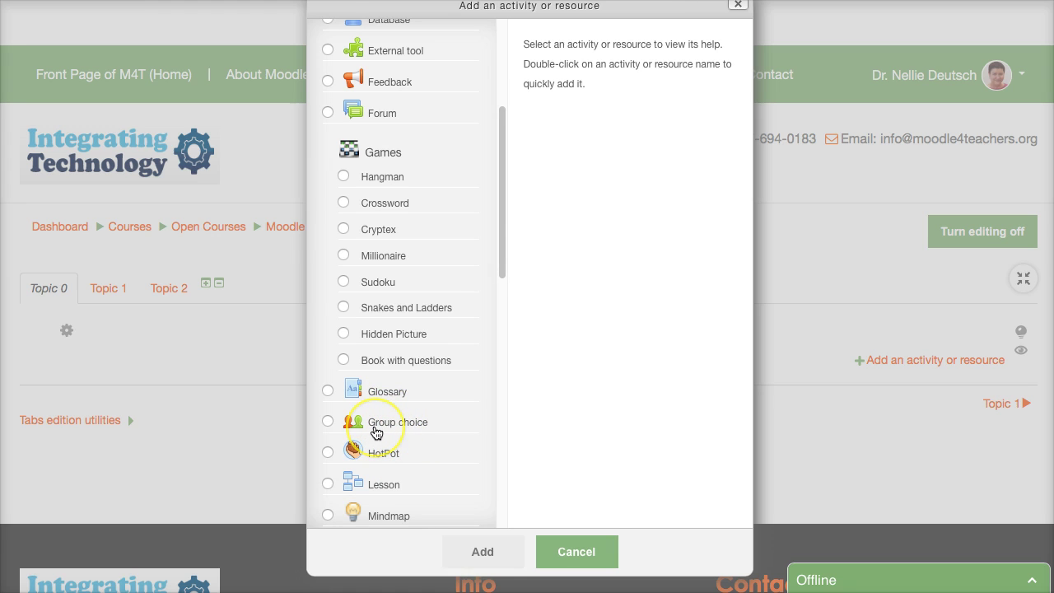
{"action": "scroll", "coordinate": [376, 433], "scroll_direction": "up", "scroll_amount": 1}
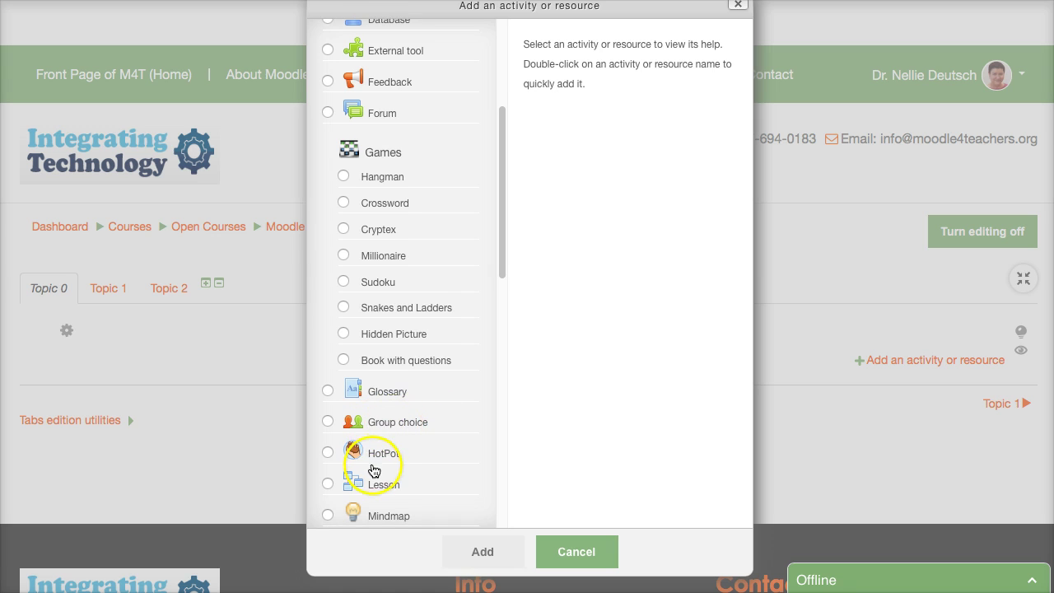
{"action": "scroll", "coordinate": [380, 445], "scroll_direction": "down", "scroll_amount": 1}
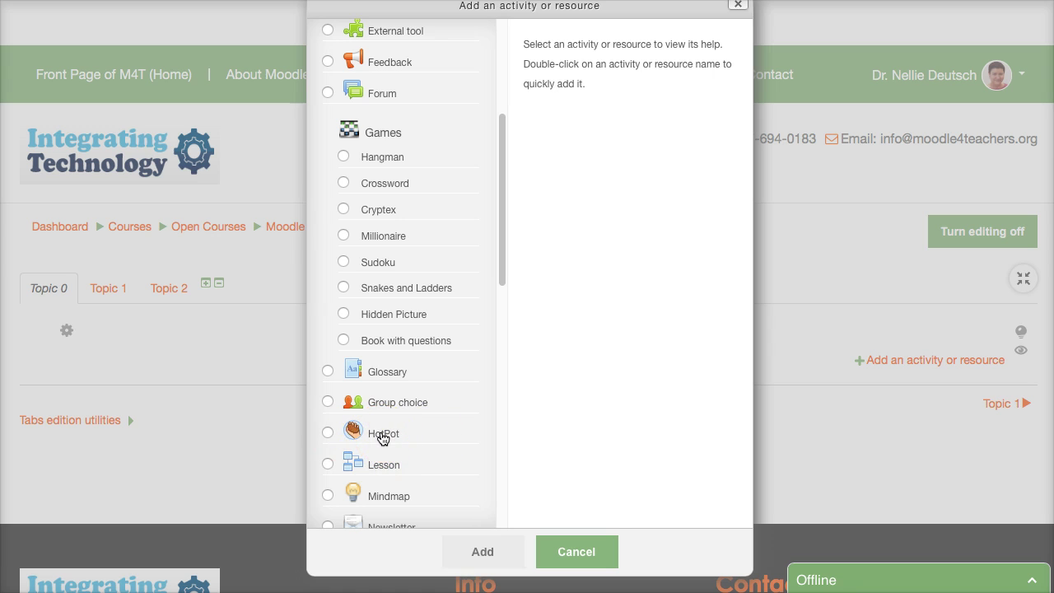
{"action": "scroll", "coordinate": [378, 442], "scroll_direction": "down", "scroll_amount": 1}
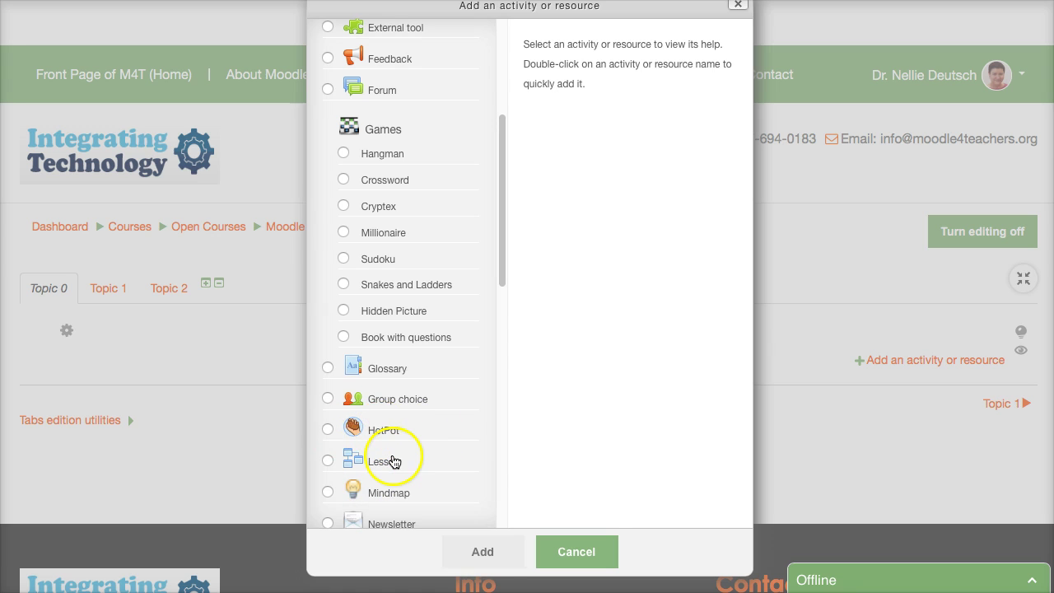
{"action": "scroll", "coordinate": [392, 462], "scroll_direction": "down", "scroll_amount": 1}
{"action": "scroll", "coordinate": [382, 453], "scroll_direction": "down", "scroll_amount": 1}
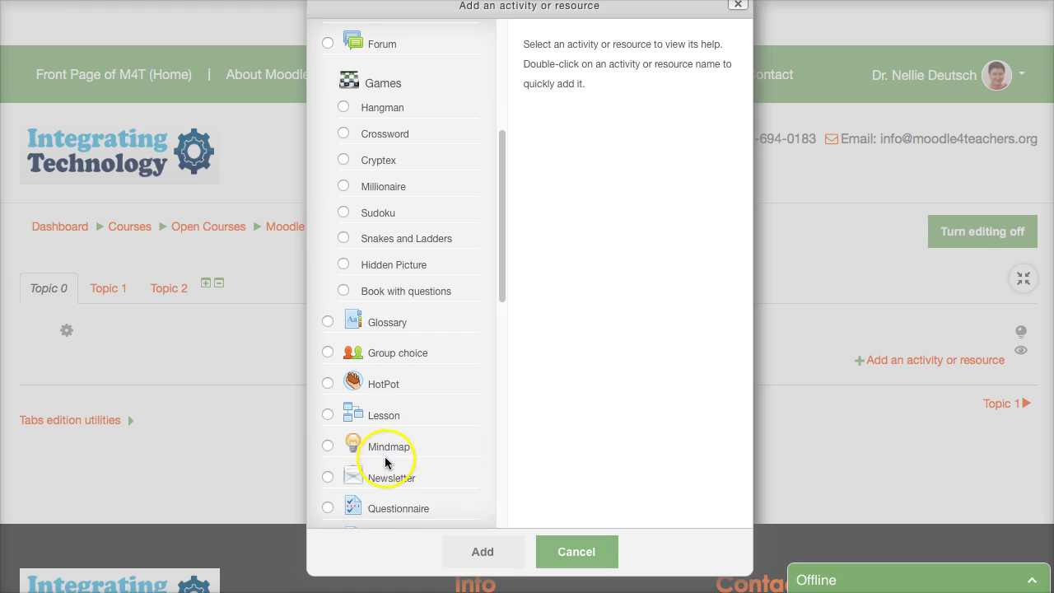
{"action": "scroll", "coordinate": [386, 470], "scroll_direction": "down", "scroll_amount": 1}
{"action": "scroll", "coordinate": [387, 477], "scroll_direction": "down", "scroll_amount": 3}
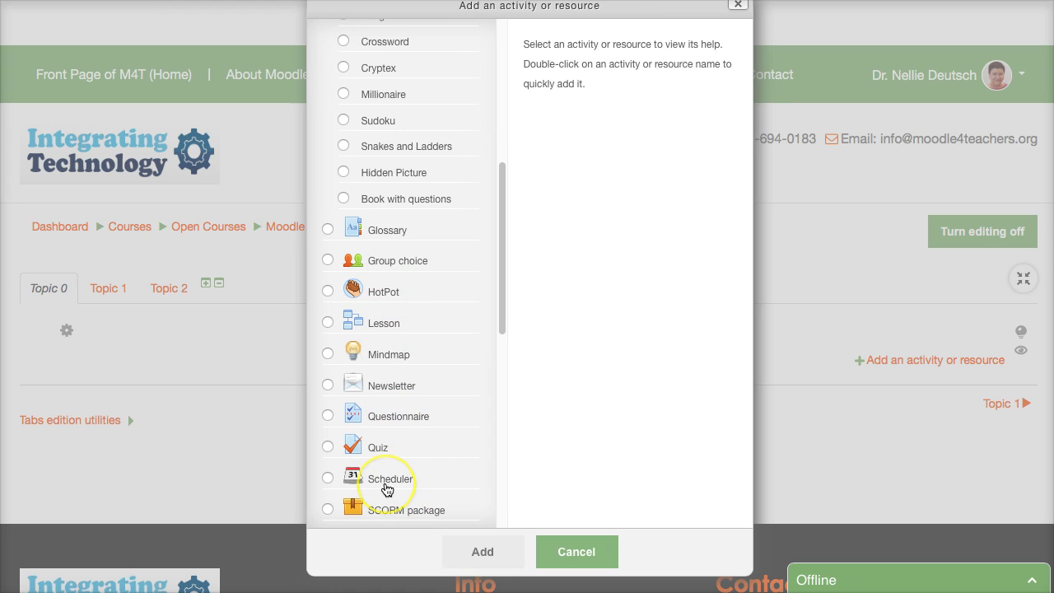
{"action": "scroll", "coordinate": [387, 489], "scroll_direction": "down", "scroll_amount": 1}
{"action": "scroll", "coordinate": [387, 489], "scroll_direction": "down", "scroll_amount": 1}
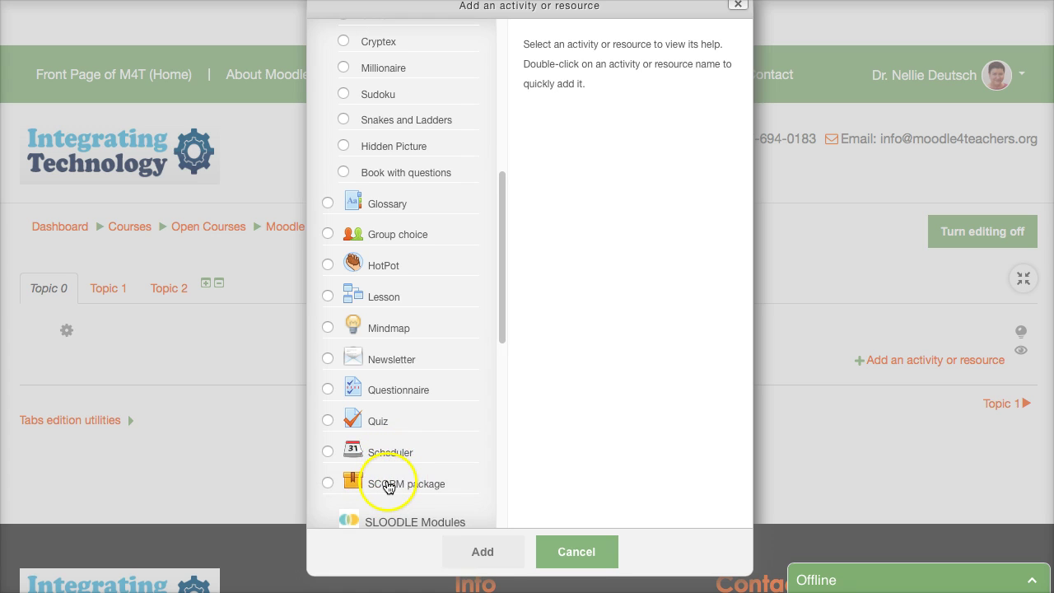
{"action": "scroll", "coordinate": [391, 486], "scroll_direction": "down", "scroll_amount": 1}
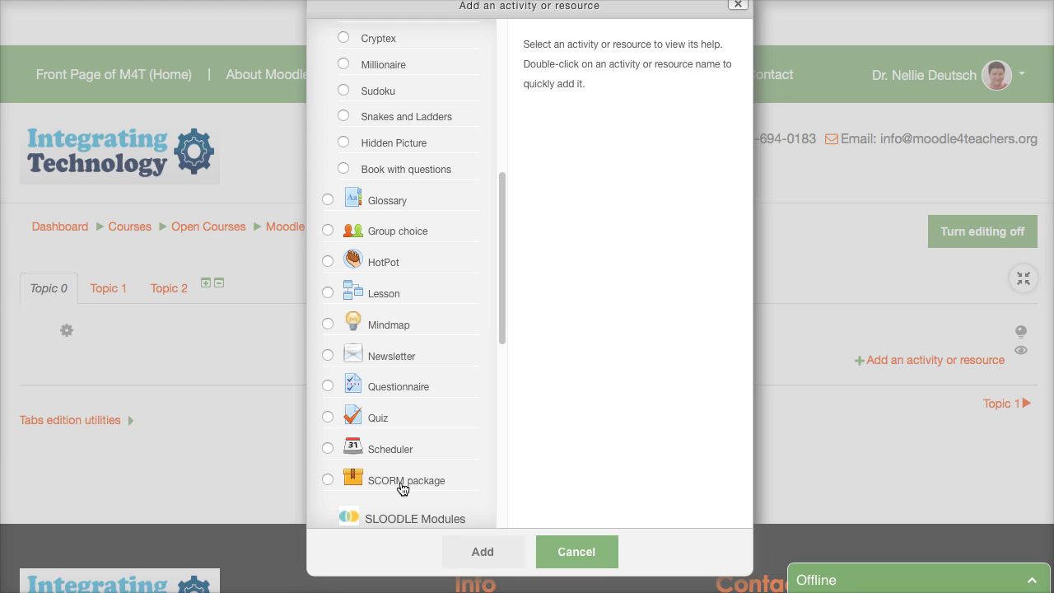
{"action": "scroll", "coordinate": [403, 489], "scroll_direction": "down", "scroll_amount": 1}
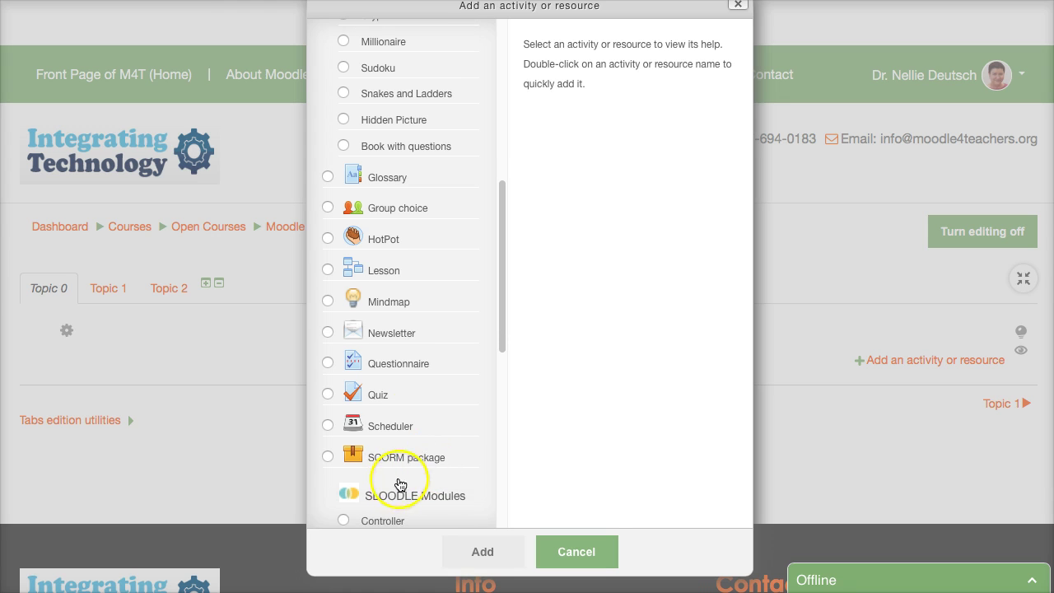
{"action": "scroll", "coordinate": [400, 476], "scroll_direction": "down", "scroll_amount": 1}
{"action": "scroll", "coordinate": [391, 482], "scroll_direction": "down", "scroll_amount": 1}
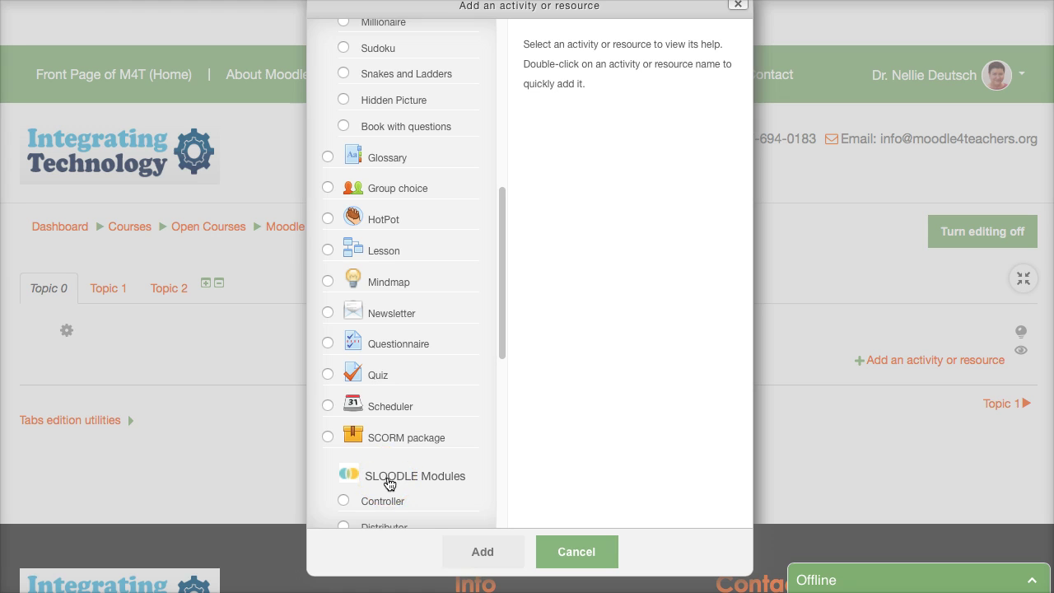
{"action": "scroll", "coordinate": [393, 485], "scroll_direction": "down", "scroll_amount": 3}
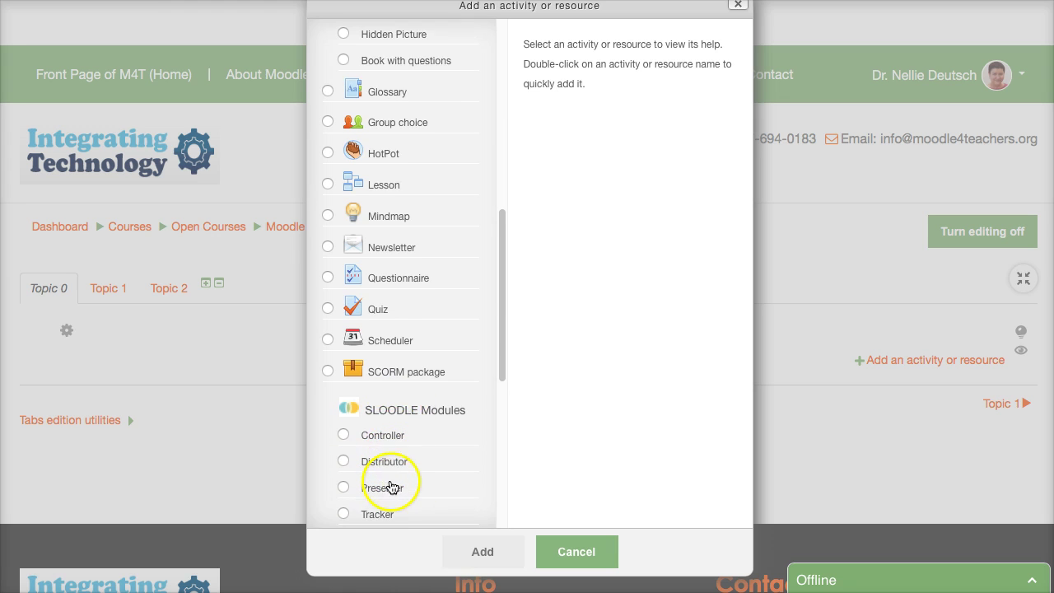
{"action": "scroll", "coordinate": [391, 487], "scroll_direction": "down", "scroll_amount": 5}
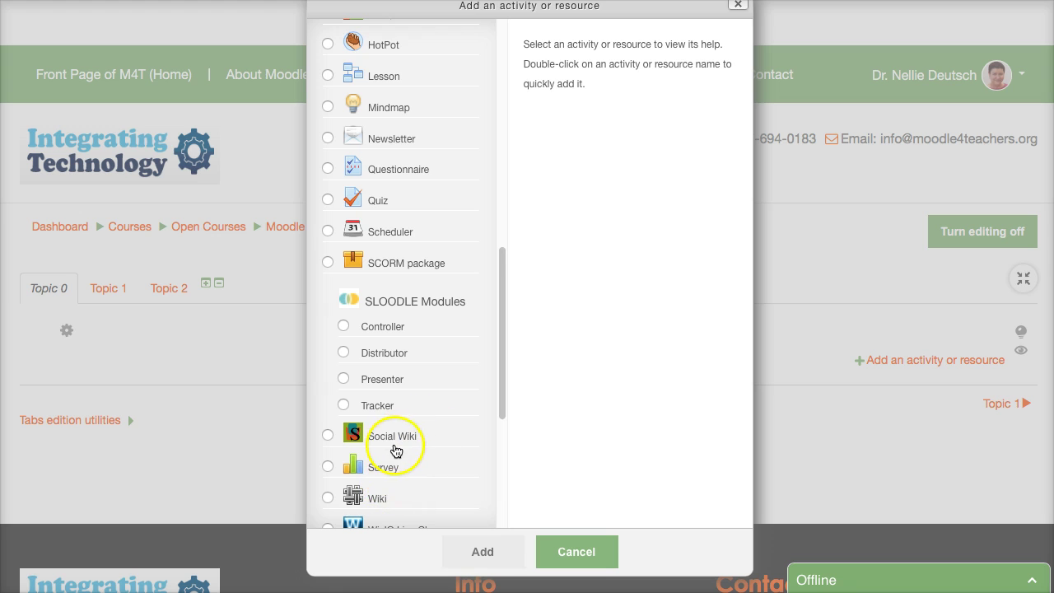
{"action": "scroll", "coordinate": [391, 480], "scroll_direction": "down", "scroll_amount": 1}
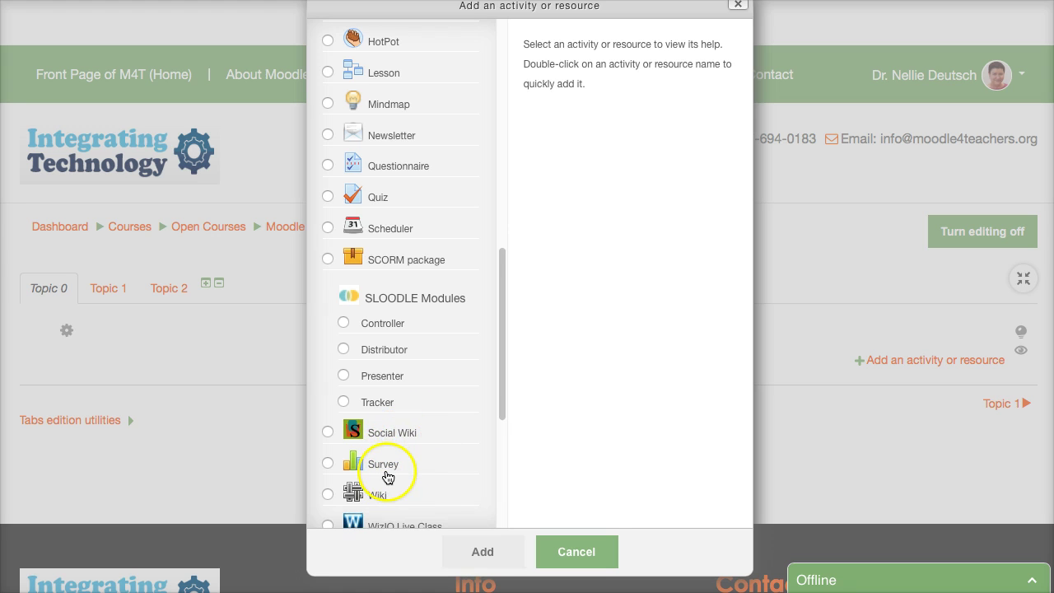
{"action": "scroll", "coordinate": [378, 490], "scroll_direction": "down", "scroll_amount": 1}
{"action": "scroll", "coordinate": [380, 474], "scroll_direction": "down", "scroll_amount": 1}
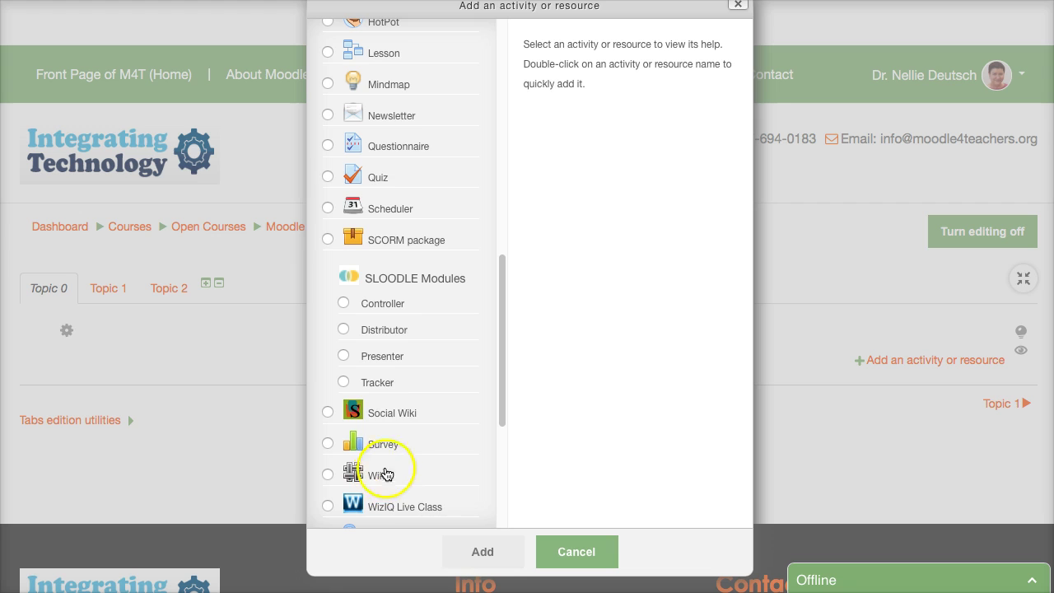
{"action": "scroll", "coordinate": [388, 490], "scroll_direction": "down", "scroll_amount": 1}
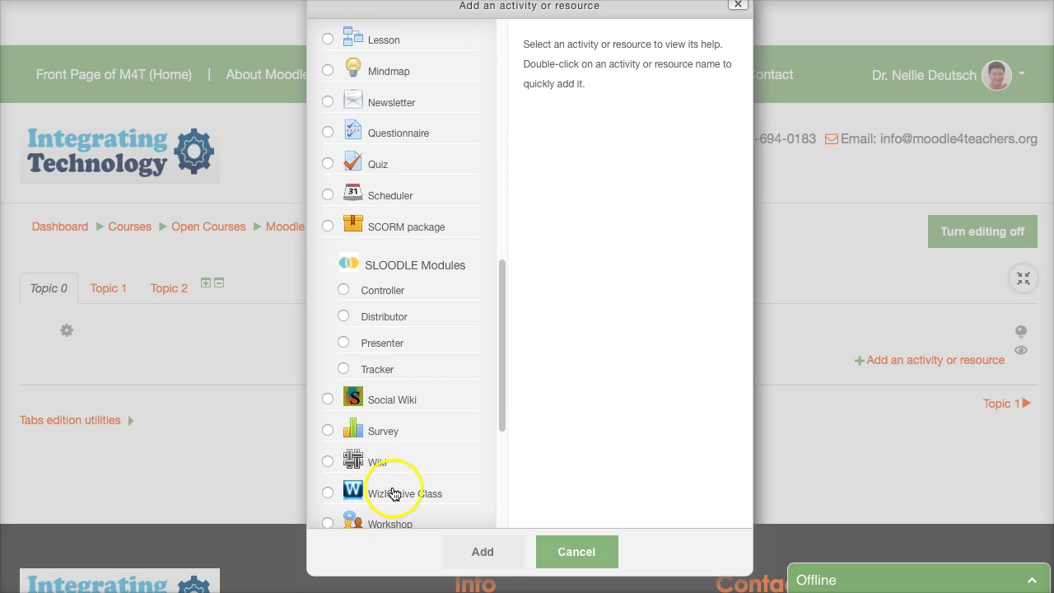
{"action": "scroll", "coordinate": [385, 495], "scroll_direction": "down", "scroll_amount": 2}
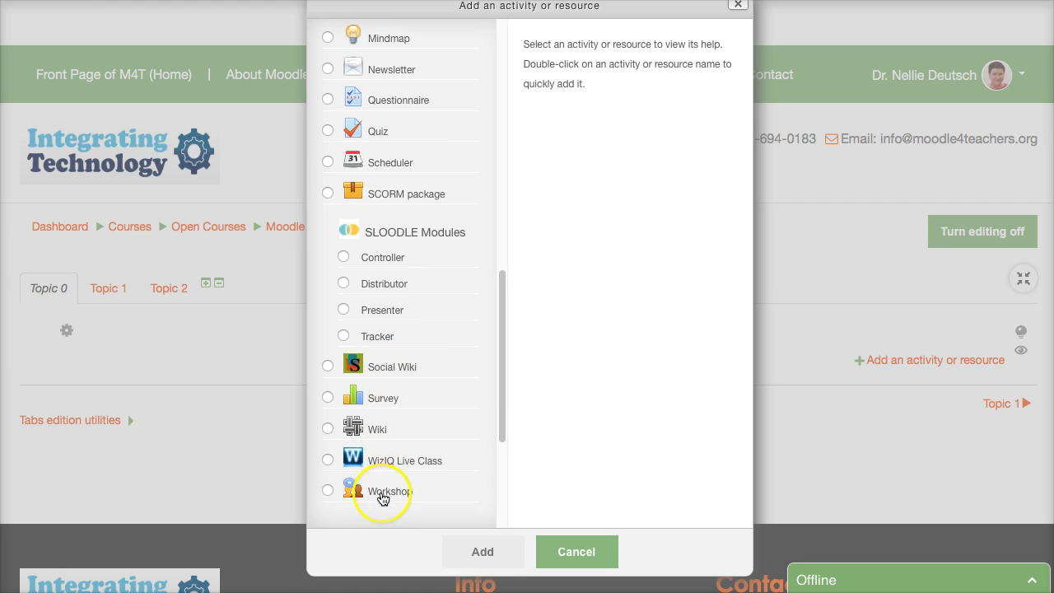
{"action": "scroll", "coordinate": [387, 474], "scroll_direction": "down", "scroll_amount": 2}
{"action": "scroll", "coordinate": [376, 477], "scroll_direction": "down", "scroll_amount": 1}
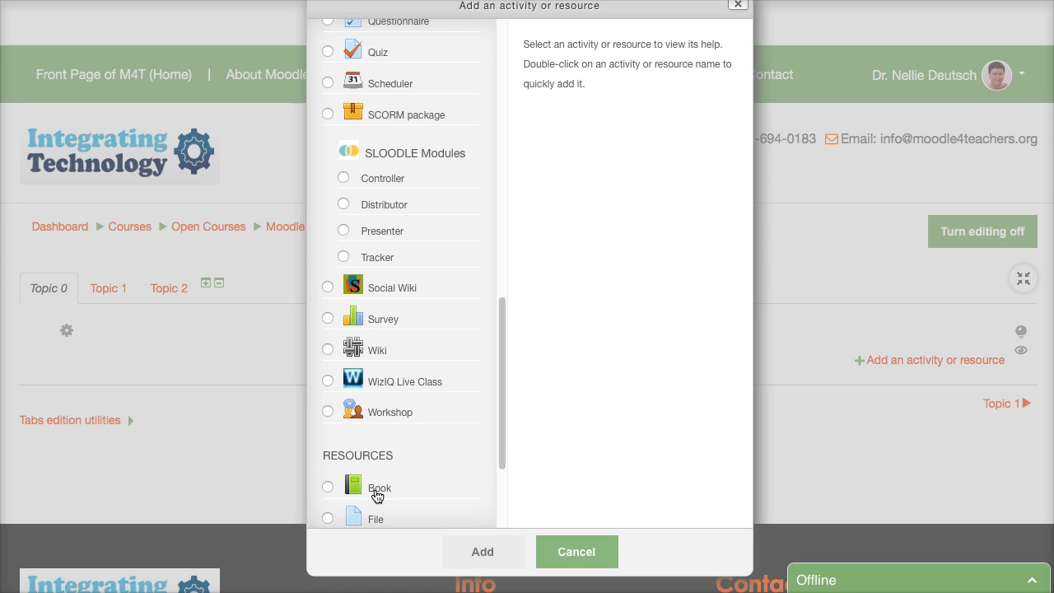
{"action": "scroll", "coordinate": [377, 495], "scroll_direction": "down", "scroll_amount": 1}
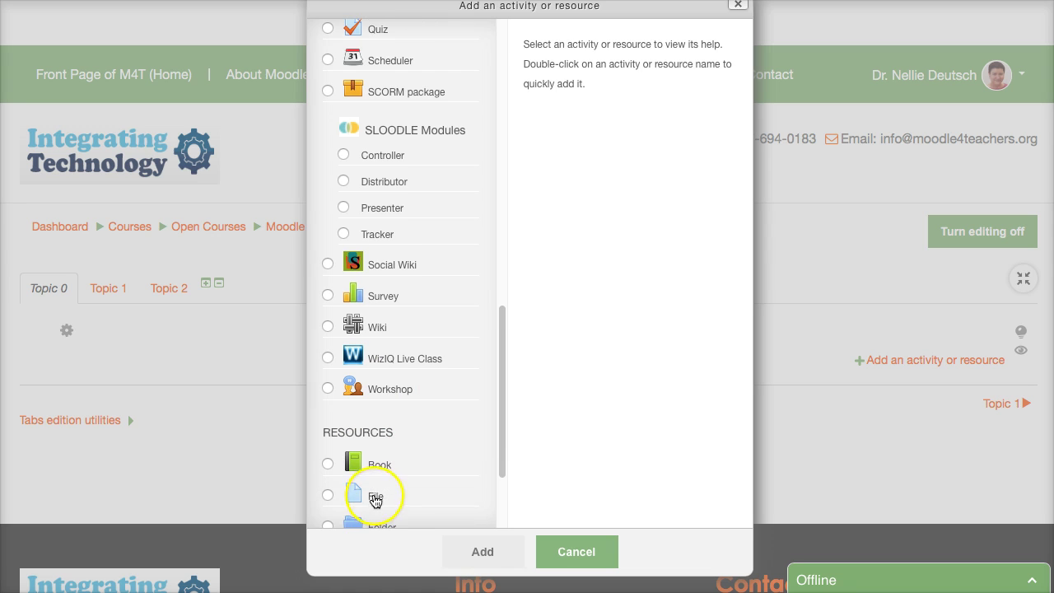
{"action": "scroll", "coordinate": [400, 504], "scroll_direction": "down", "scroll_amount": 1}
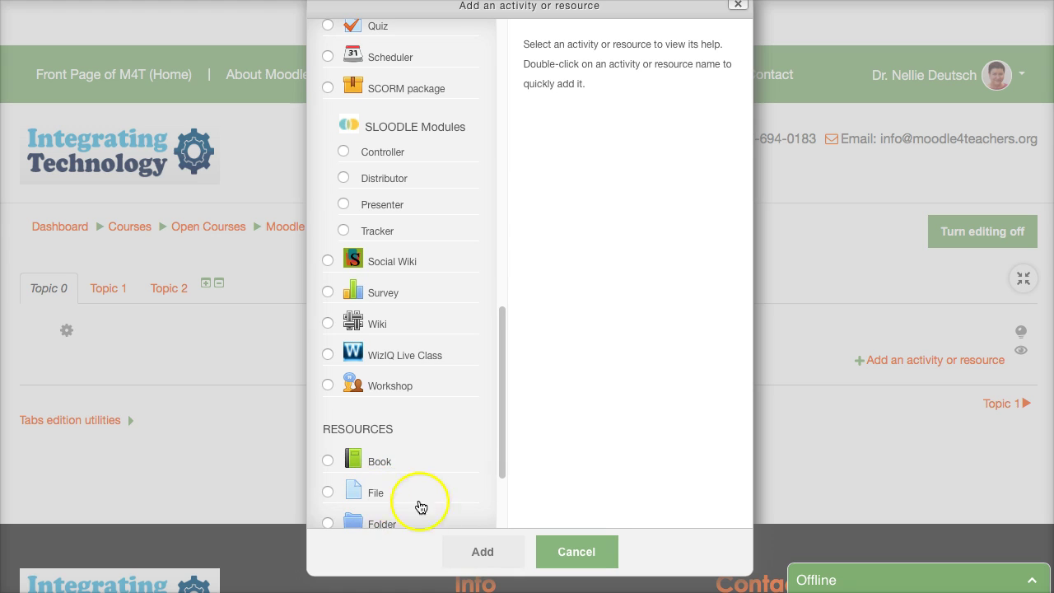
{"action": "scroll", "coordinate": [384, 503], "scroll_direction": "down", "scroll_amount": 1}
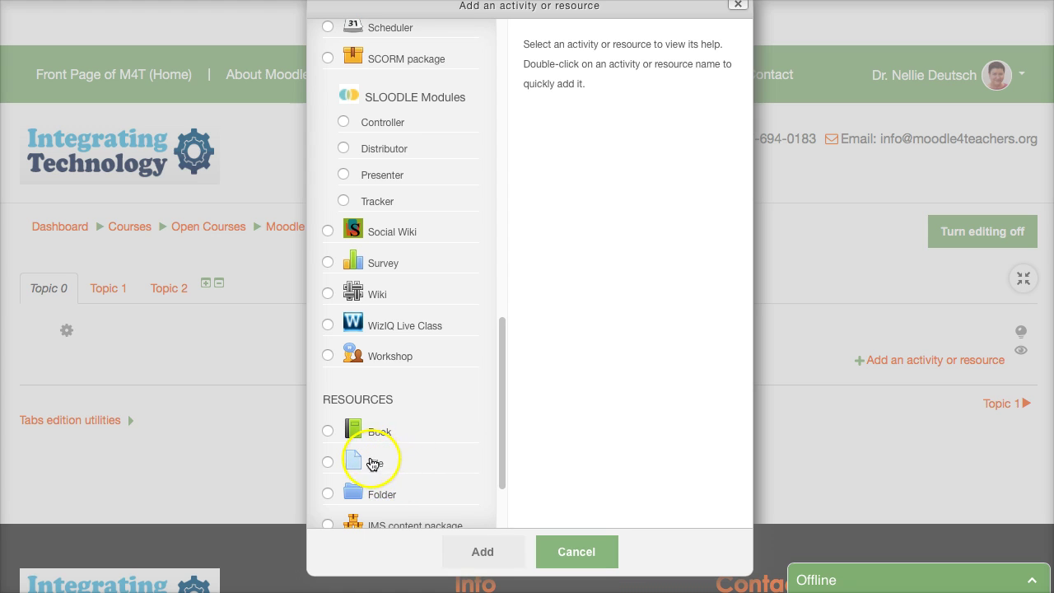
{"action": "scroll", "coordinate": [379, 470], "scroll_direction": "down", "scroll_amount": 1}
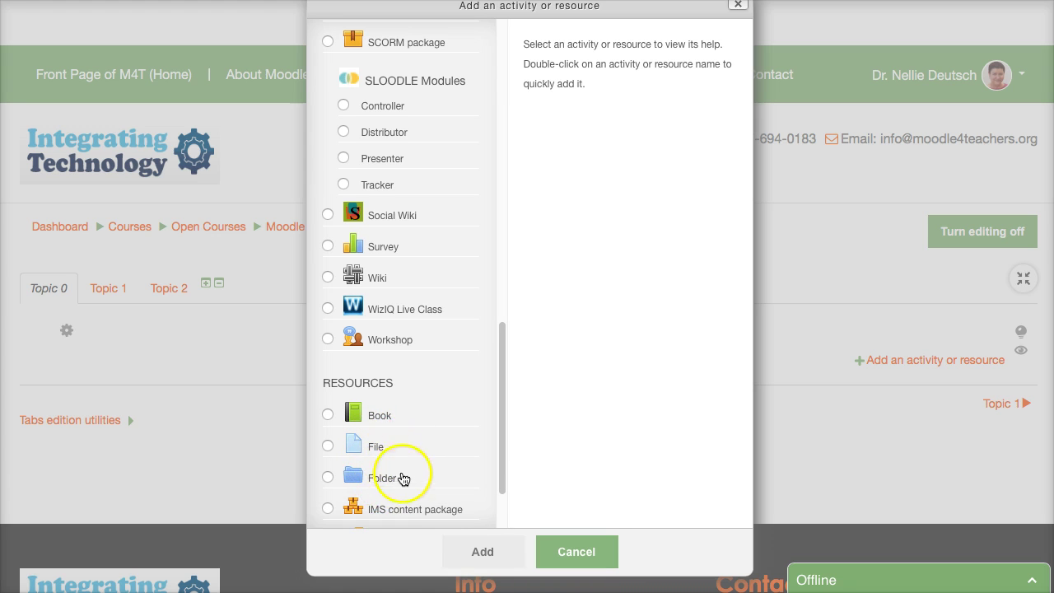
{"action": "scroll", "coordinate": [408, 486], "scroll_direction": "down", "scroll_amount": 1}
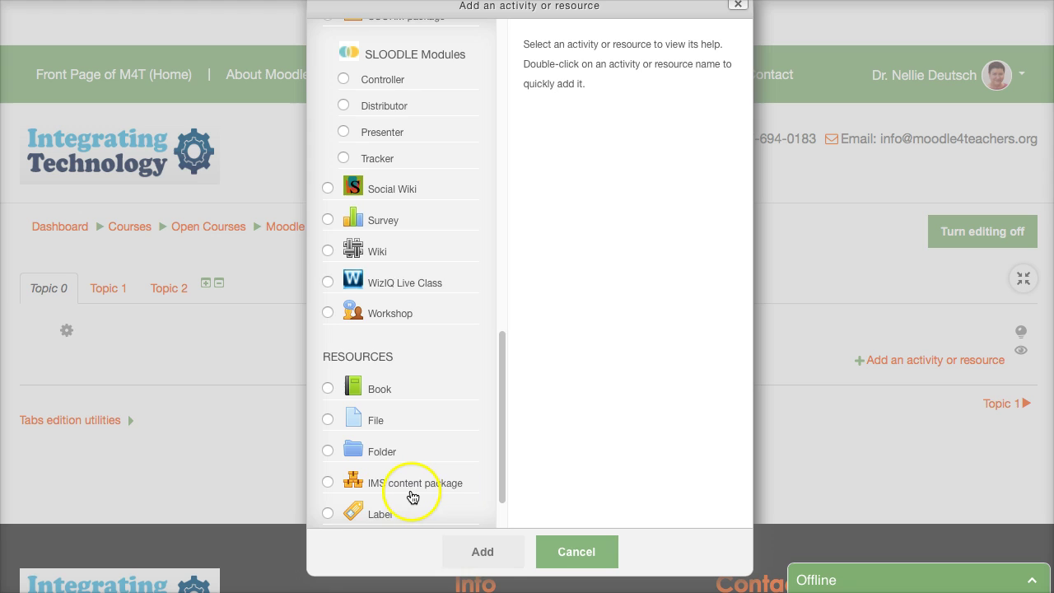
{"action": "scroll", "coordinate": [413, 498], "scroll_direction": "down", "scroll_amount": 1}
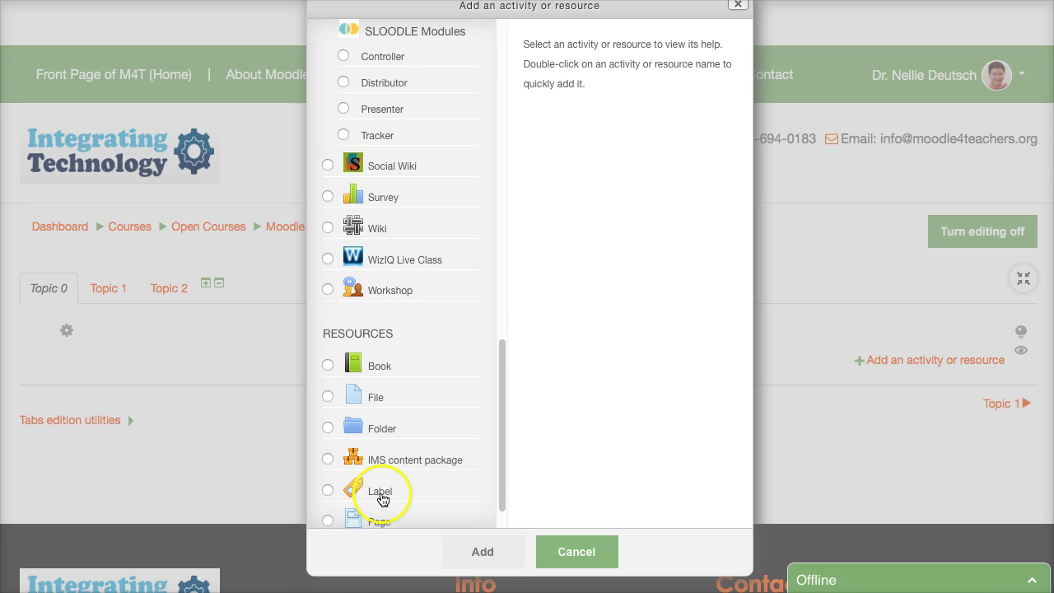
{"action": "scroll", "coordinate": [383, 499], "scroll_direction": "down", "scroll_amount": 1}
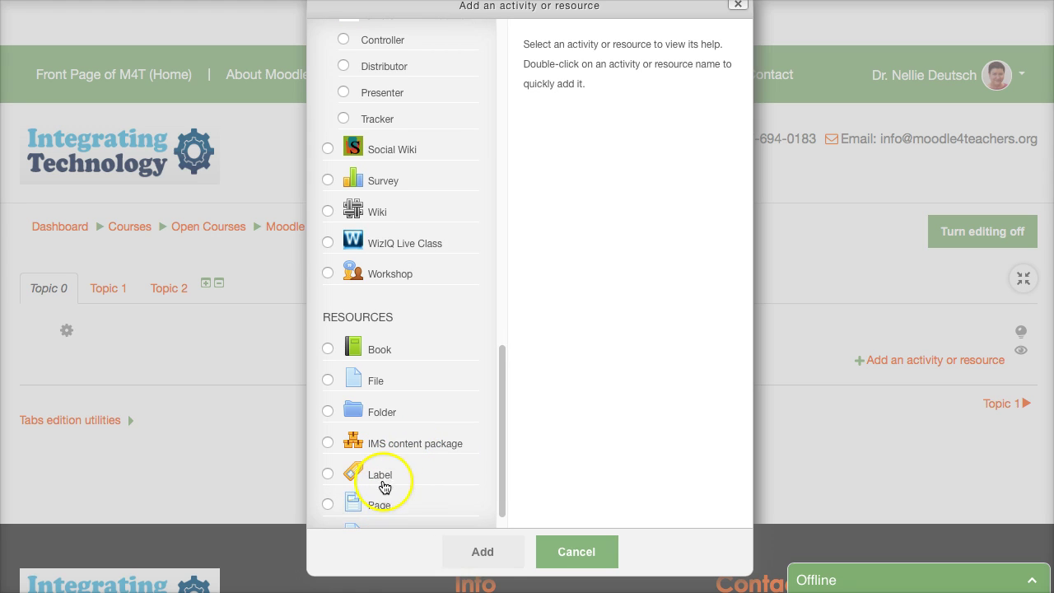
{"action": "scroll", "coordinate": [384, 488], "scroll_direction": "down", "scroll_amount": 1}
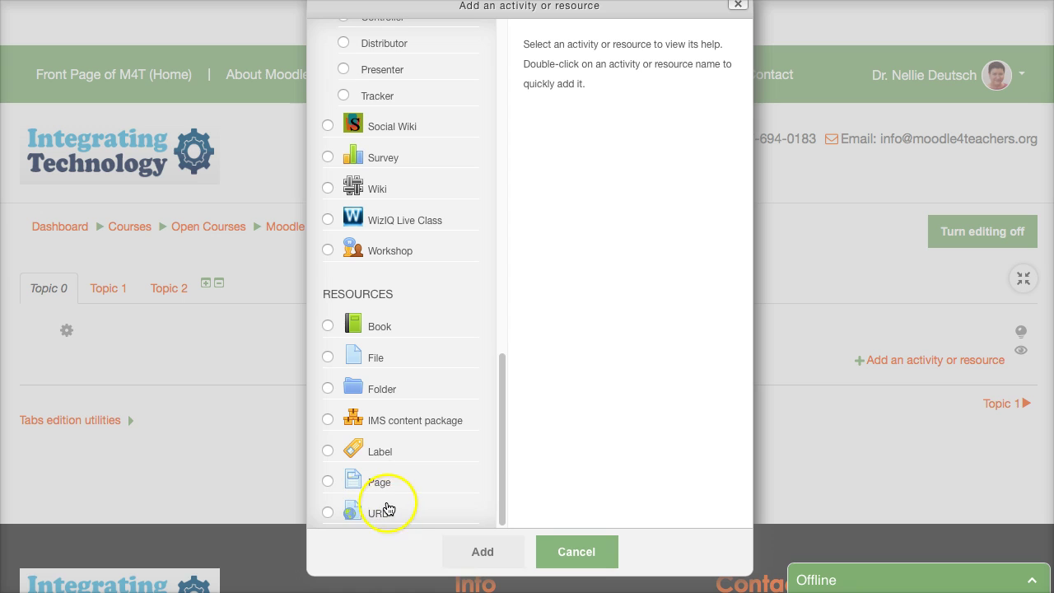
{"action": "scroll", "coordinate": [388, 508], "scroll_direction": "up", "scroll_amount": 6}
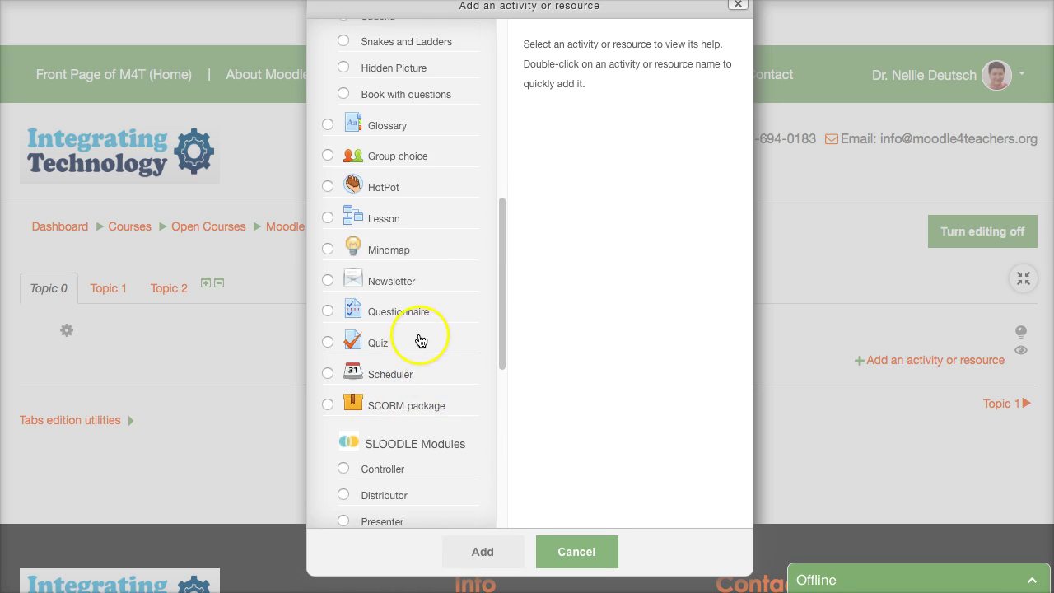
{"action": "scroll", "coordinate": [421, 342], "scroll_direction": "up", "scroll_amount": 3}
{"action": "scroll", "coordinate": [418, 146], "scroll_direction": "up", "scroll_amount": 1}
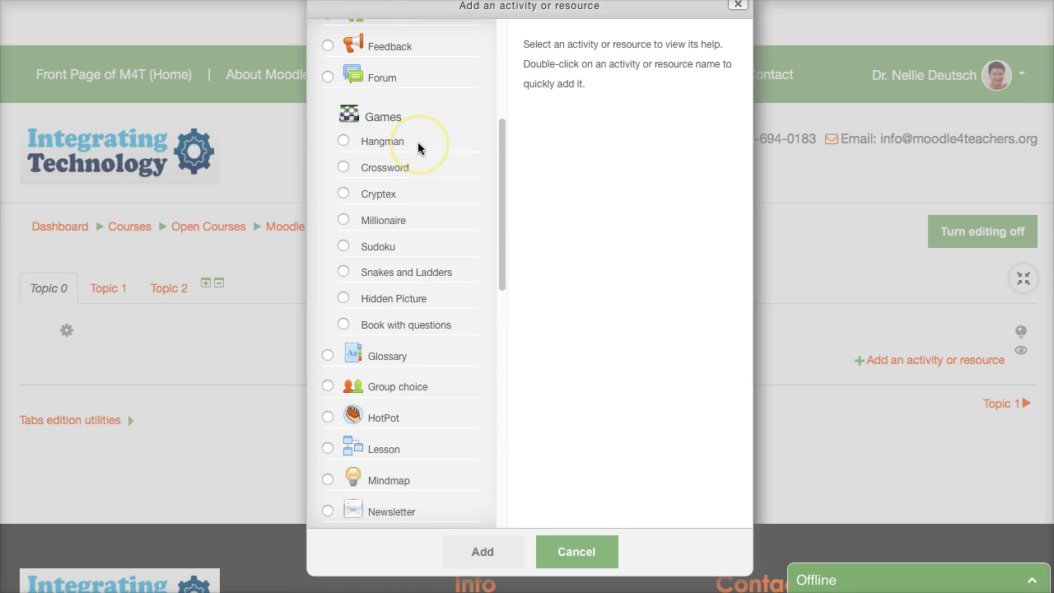
{"action": "scroll", "coordinate": [417, 142], "scroll_direction": "up", "scroll_amount": 4}
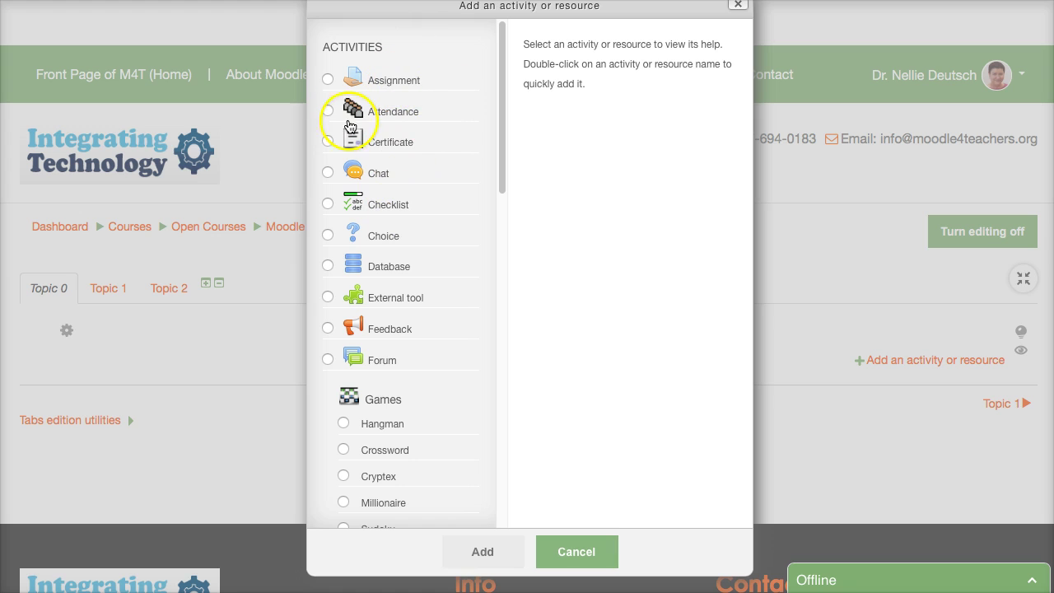
Step: Preview the help text for the Assignment, Attendance, Certificate and Chat activities
{"action": "left_click", "coordinate": [328, 80]}
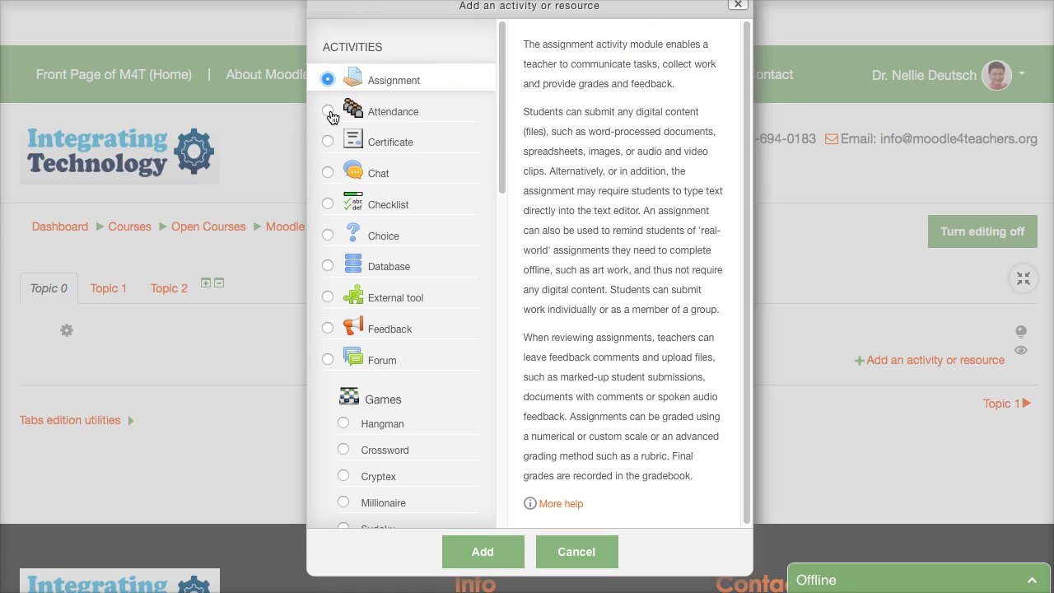
{"action": "left_click", "coordinate": [331, 113]}
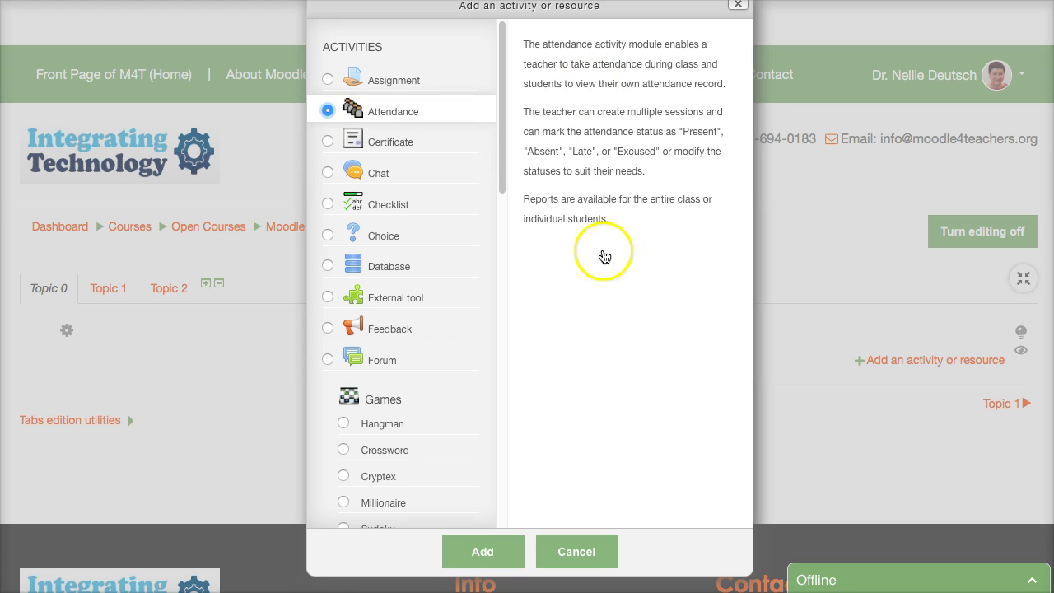
{"action": "left_click", "coordinate": [327, 142]}
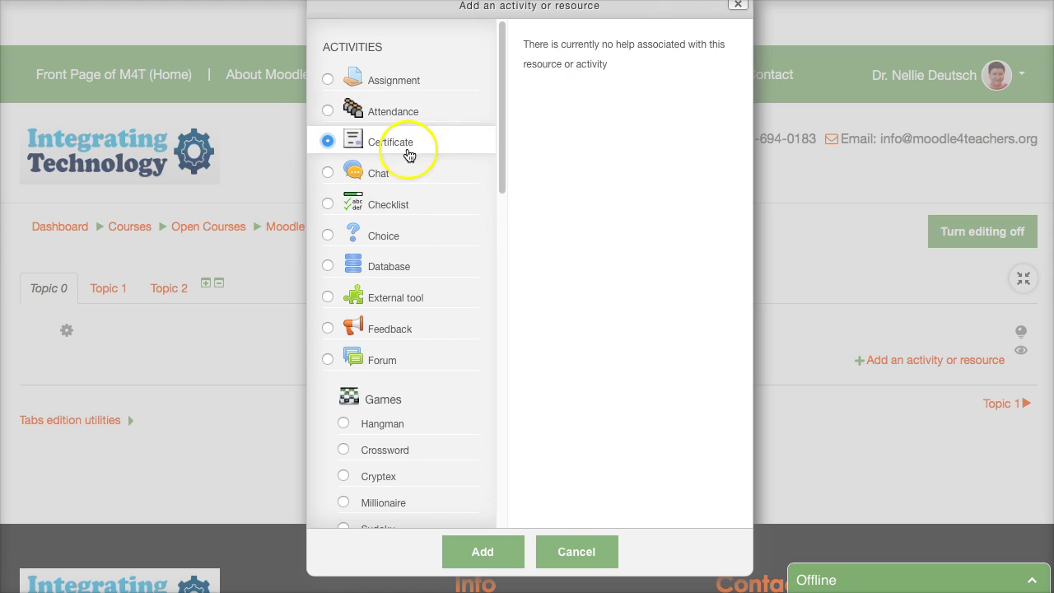
{"action": "left_click", "coordinate": [328, 172]}
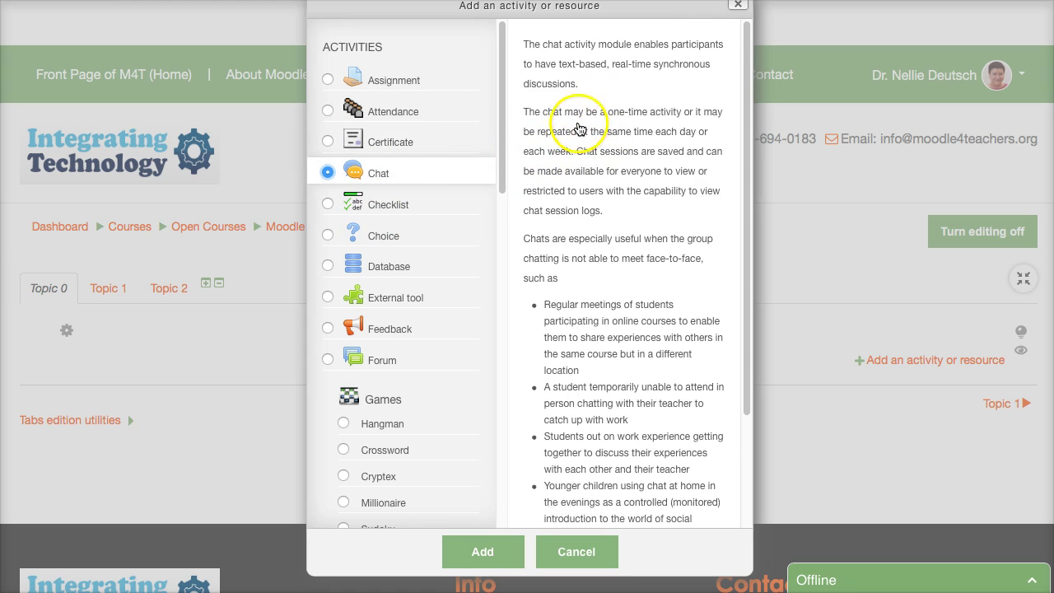
{"action": "scroll", "coordinate": [601, 195], "scroll_direction": "down", "scroll_amount": 1}
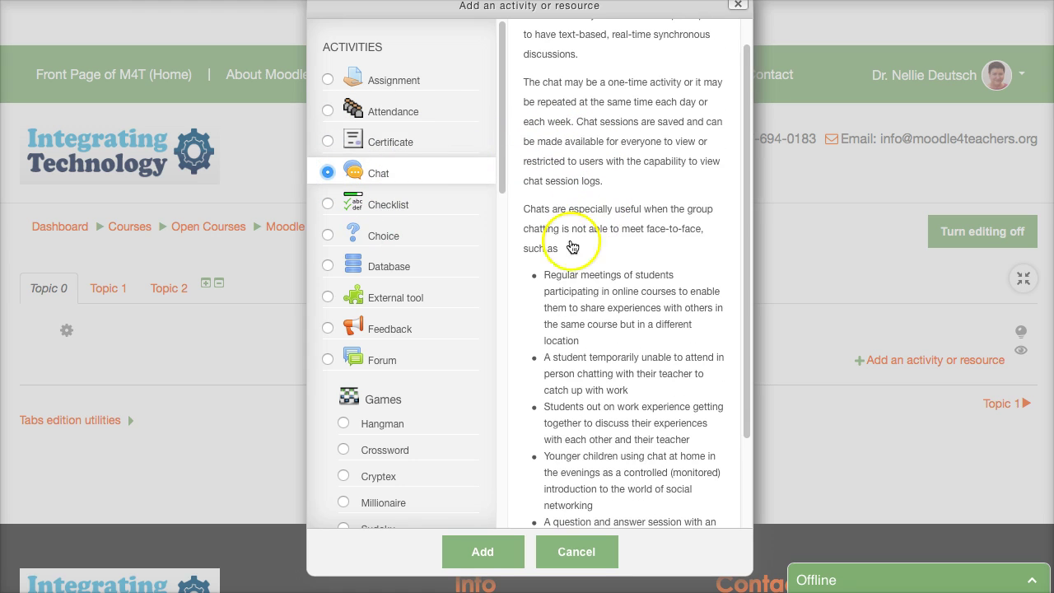
Step: Select Forum as the activity type and add it to Topic 0
{"action": "left_click", "coordinate": [328, 359]}
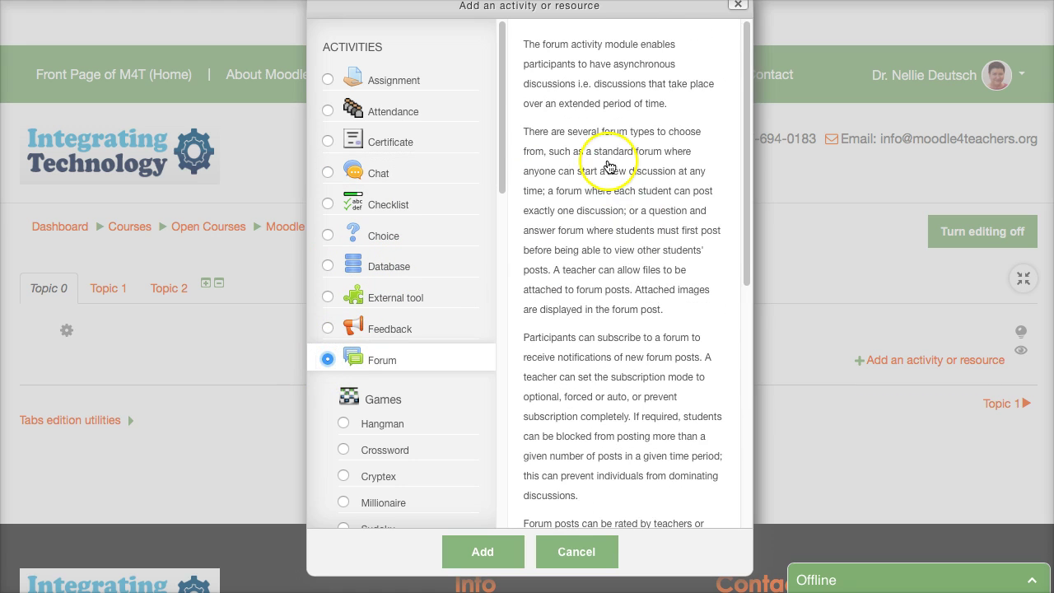
{"action": "scroll", "coordinate": [610, 167], "scroll_direction": "down", "scroll_amount": 4}
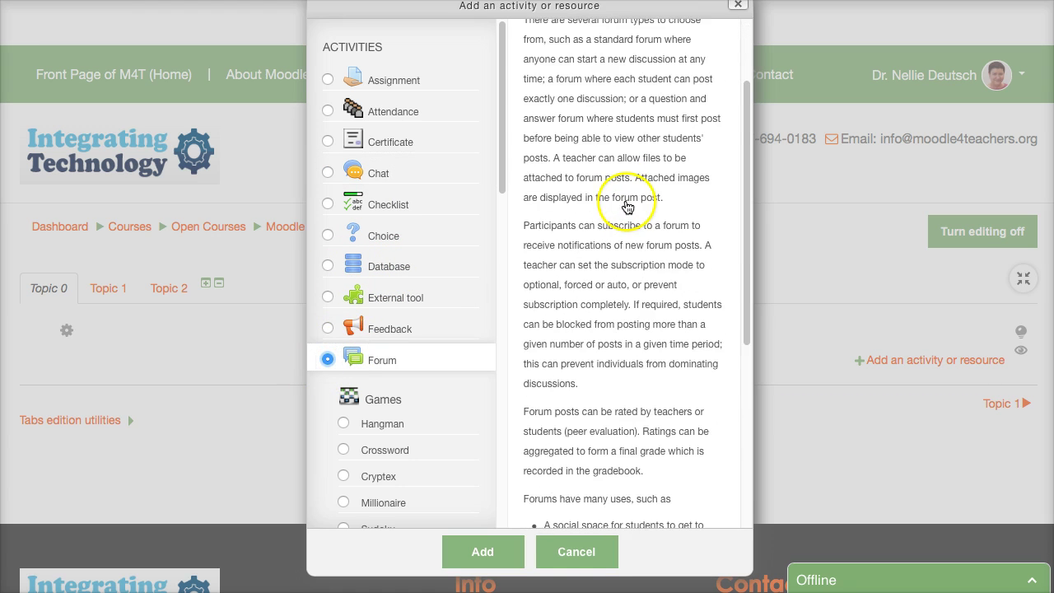
{"action": "scroll", "coordinate": [626, 206], "scroll_direction": "down", "scroll_amount": 6}
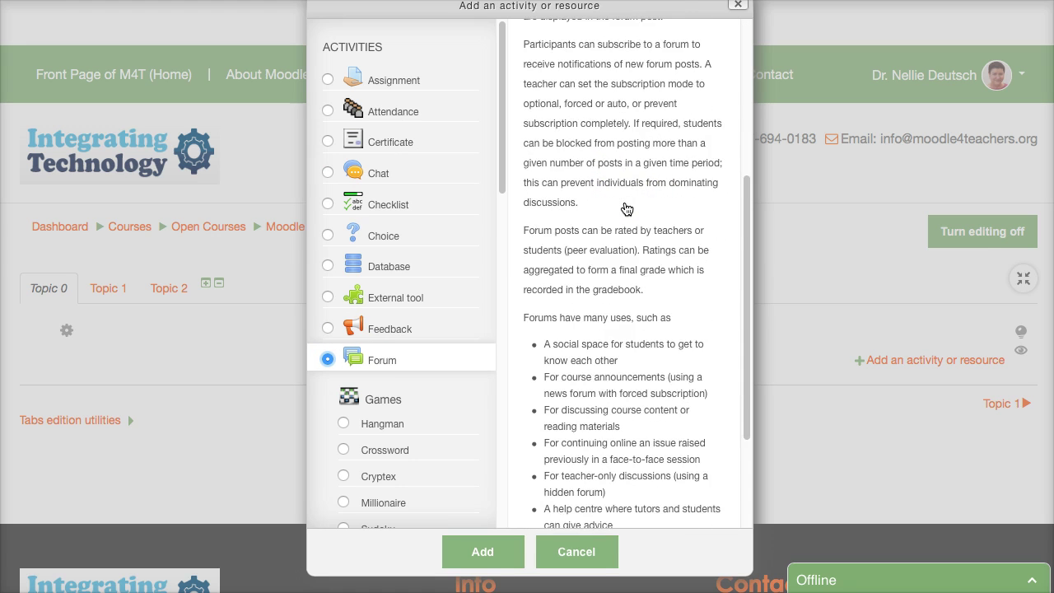
{"action": "scroll", "coordinate": [627, 208], "scroll_direction": "down", "scroll_amount": 5}
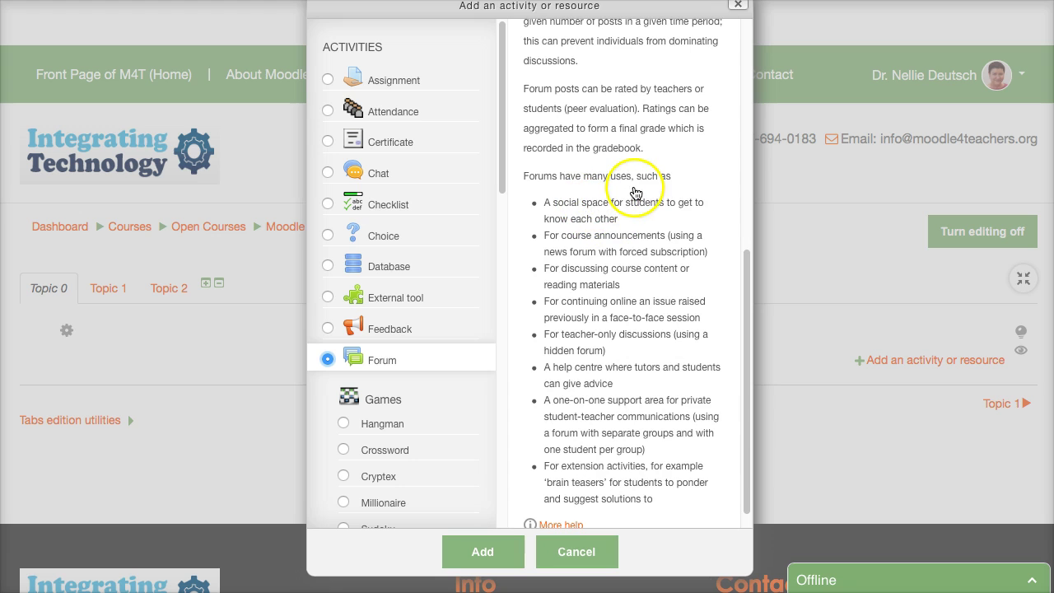
{"action": "scroll", "coordinate": [599, 207], "scroll_direction": "down", "scroll_amount": 1}
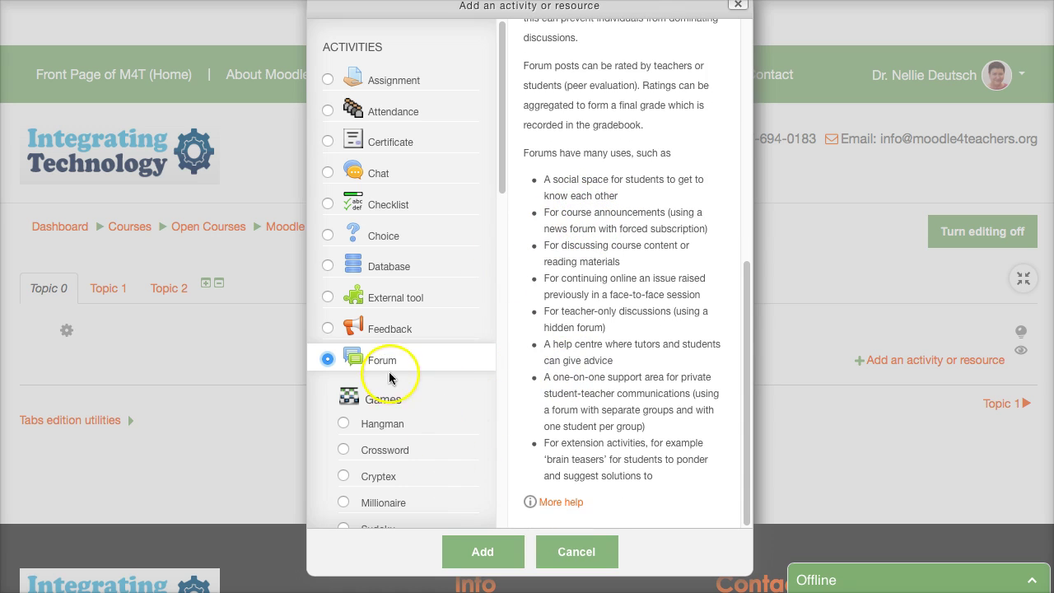
{"action": "left_click", "coordinate": [482, 558]}
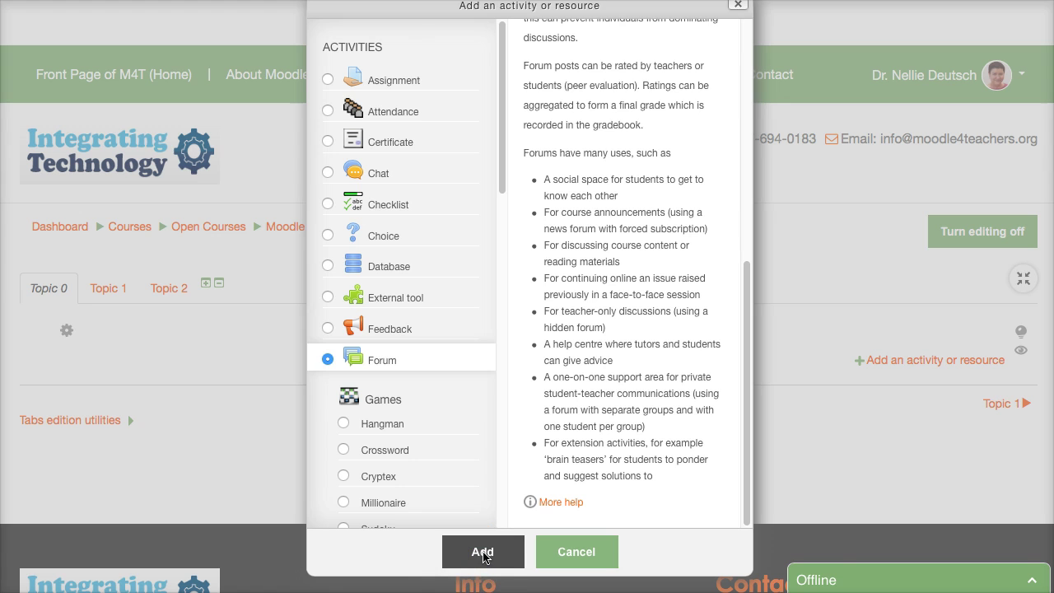
Step: Open the Adding a new Forum form and expand the Description editor's full toolbar
{"action": "left_click", "coordinate": [483, 557]}
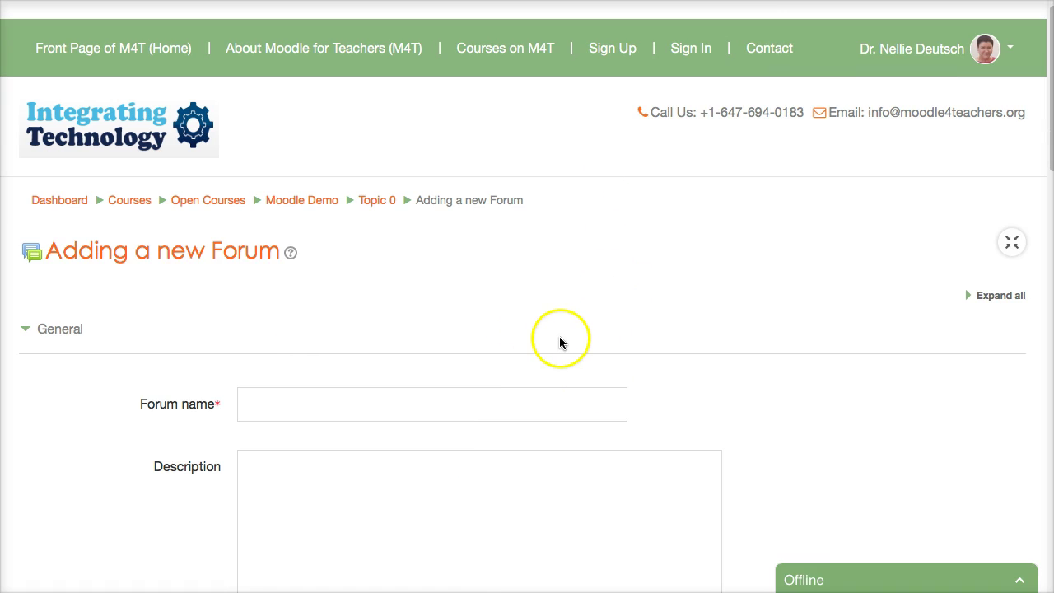
{"action": "scroll", "coordinate": [349, 391], "scroll_direction": "down", "scroll_amount": 1}
{"action": "scroll", "coordinate": [358, 385], "scroll_direction": "down", "scroll_amount": 3}
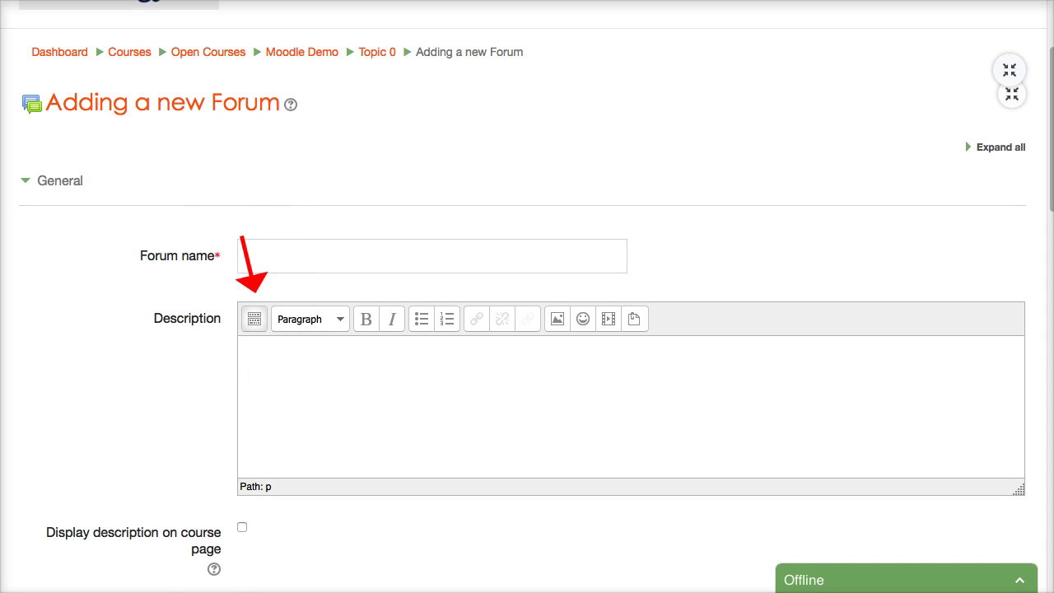
{"action": "left_click", "coordinate": [252, 319]}
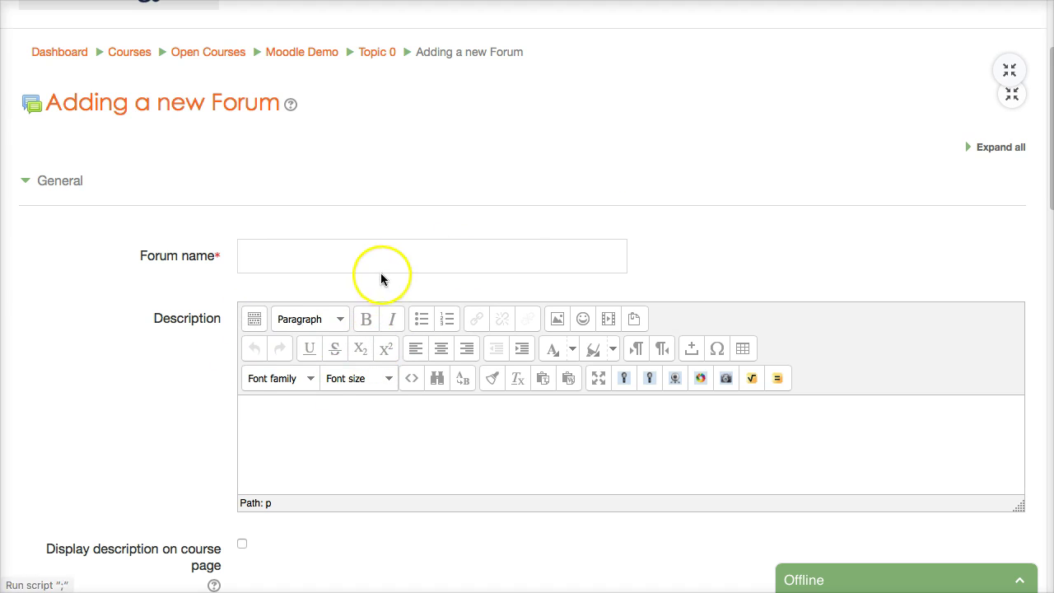
{"action": "scroll", "coordinate": [378, 280], "scroll_direction": "down", "scroll_amount": 1}
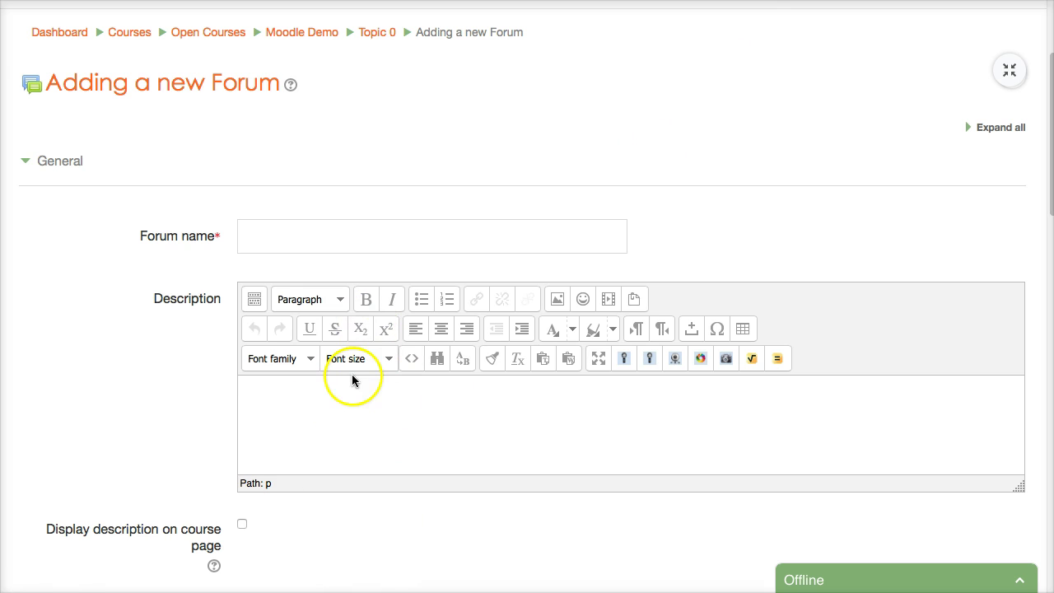
Step: Enter 'Demo' in the required Forum name field
{"action": "left_click", "coordinate": [271, 238]}
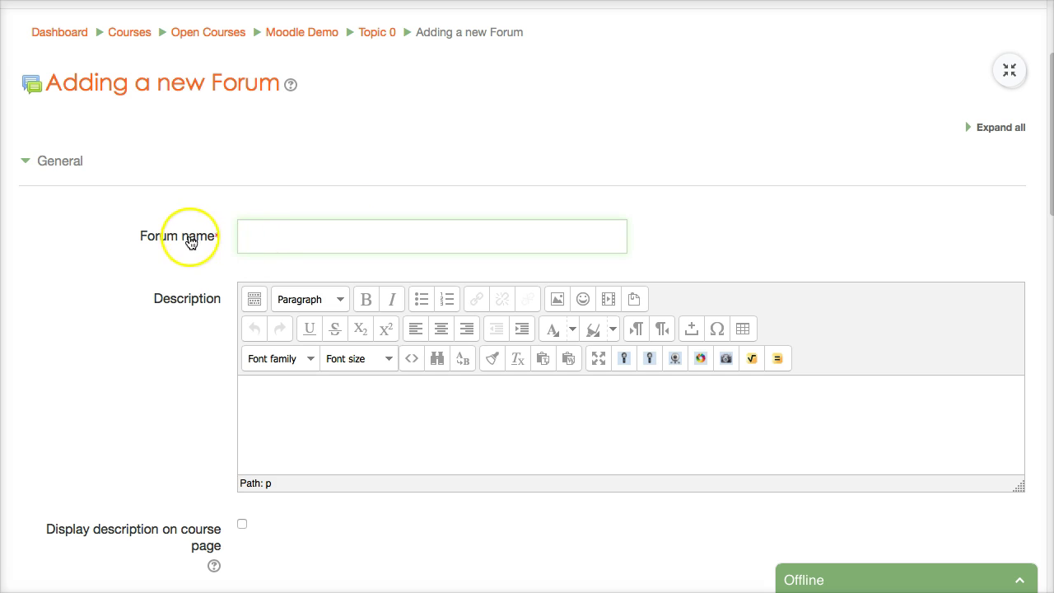
{"action": "left_click", "coordinate": [243, 236]}
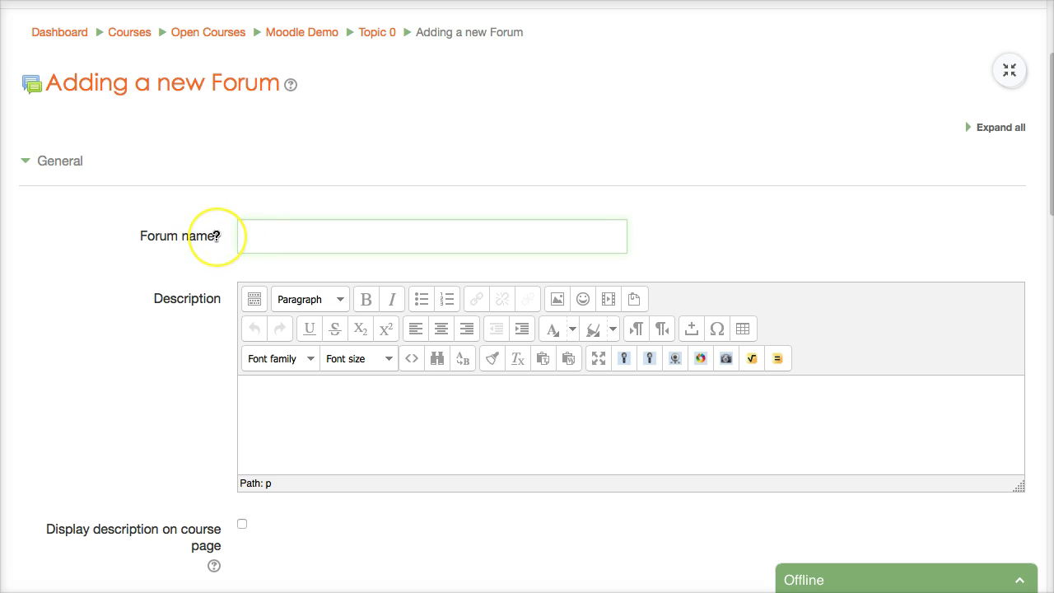
{"action": "left_click", "coordinate": [216, 237]}
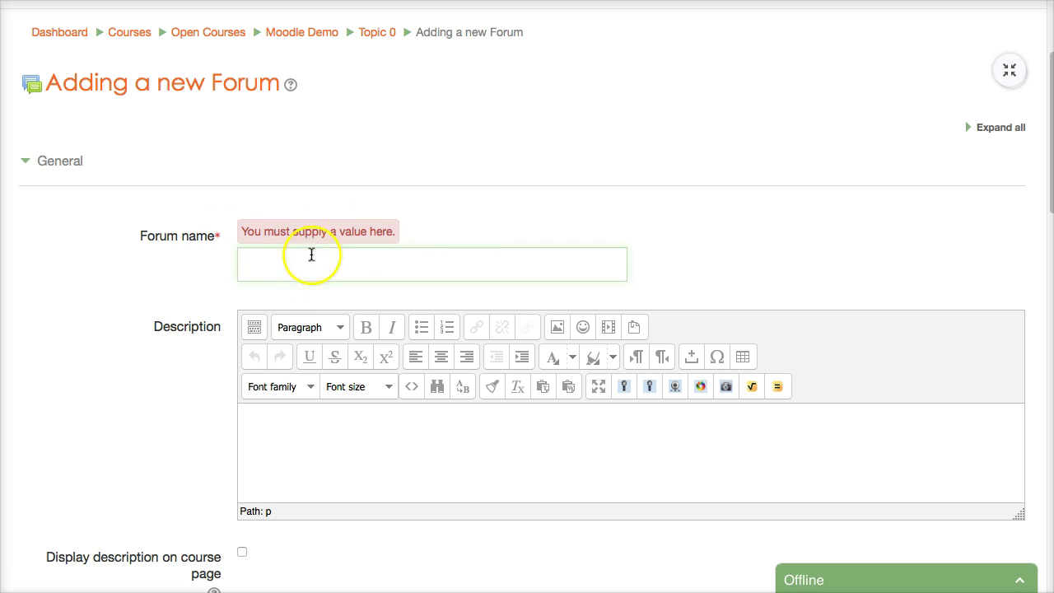
{"action": "left_click", "coordinate": [296, 258]}
{"action": "type", "text": "Demo"}
{"action": "left_click", "coordinate": [282, 420]}
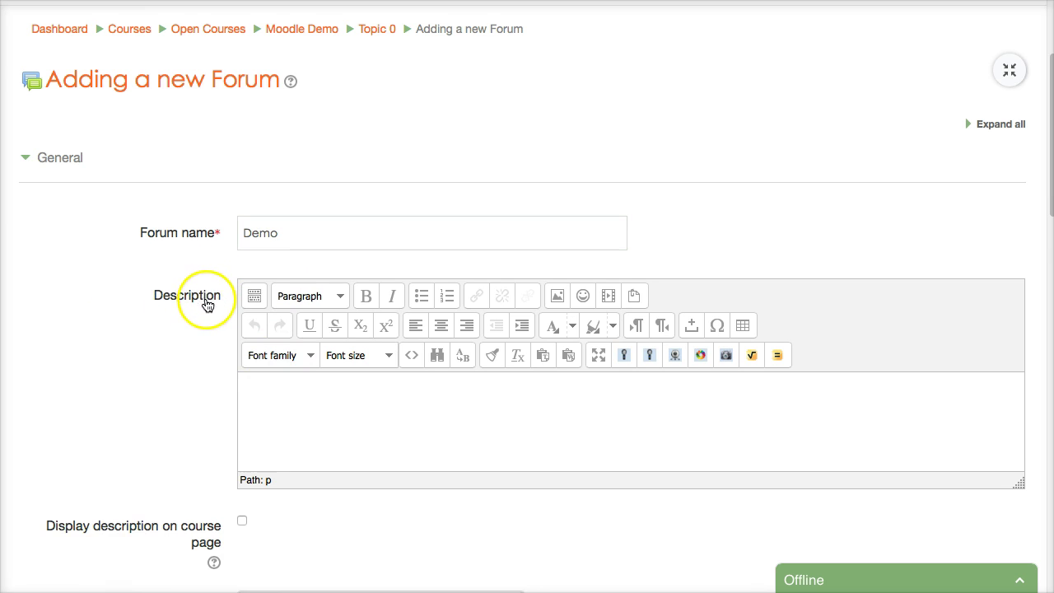
{"action": "scroll", "coordinate": [218, 306], "scroll_direction": "down", "scroll_amount": 3}
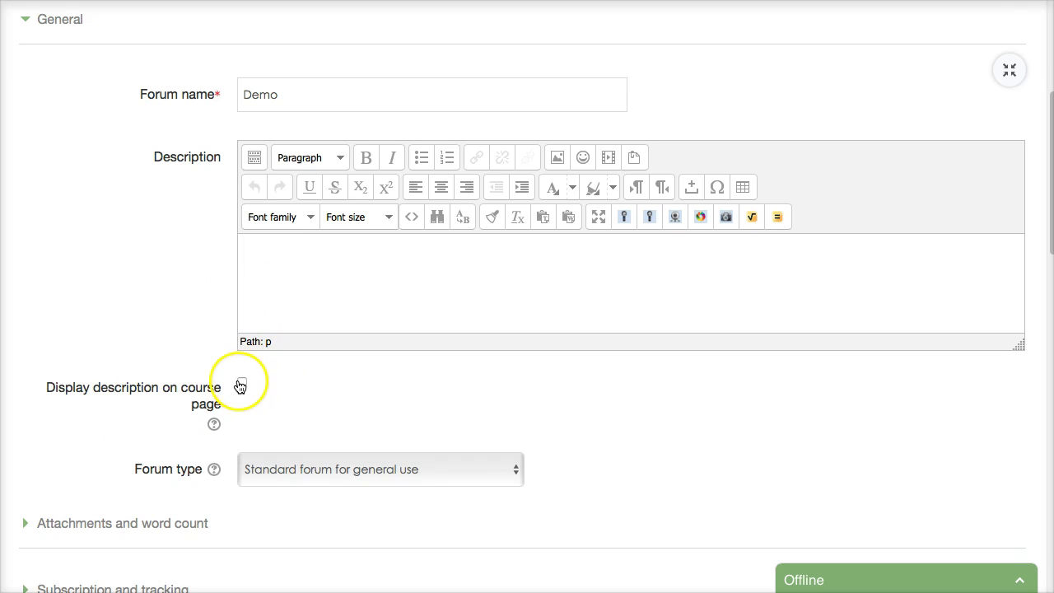
{"action": "scroll", "coordinate": [216, 411], "scroll_direction": "down", "scroll_amount": 1}
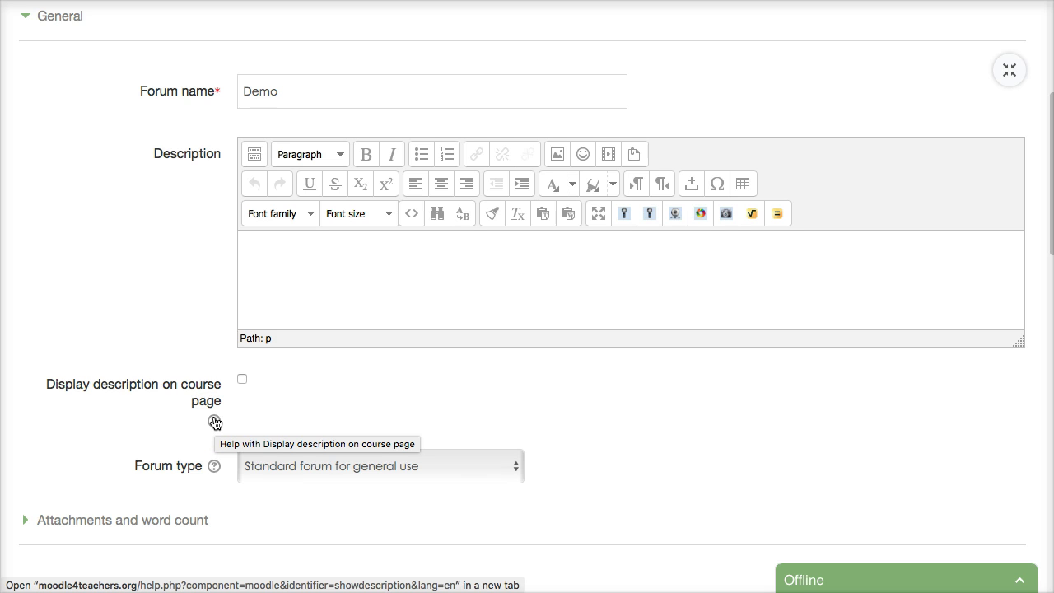
{"action": "left_click", "coordinate": [214, 424]}
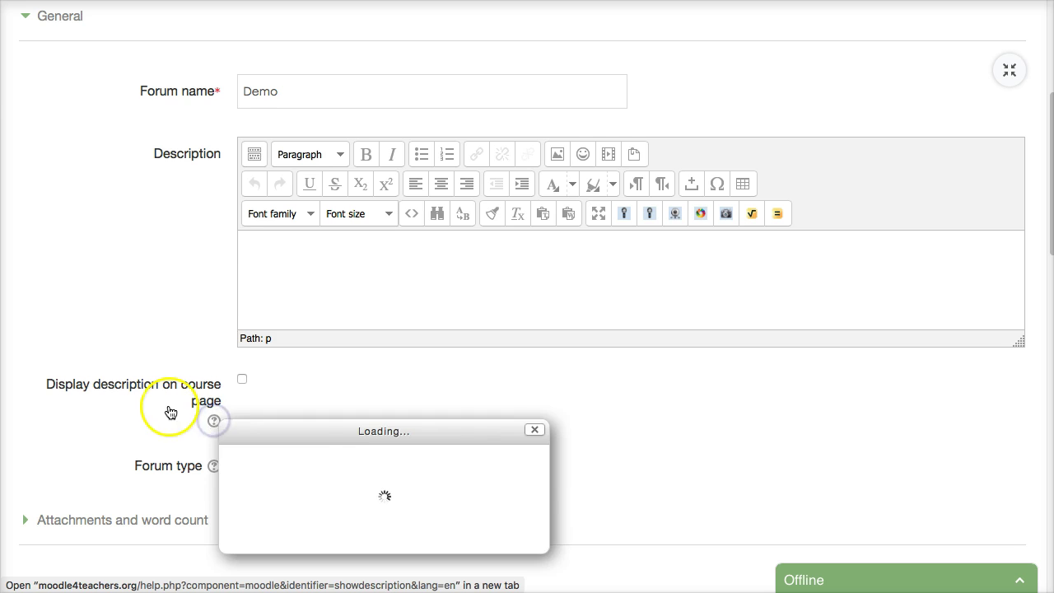
{"action": "scroll", "coordinate": [206, 404], "scroll_direction": "down", "scroll_amount": 1}
{"action": "scroll", "coordinate": [346, 461], "scroll_direction": "down", "scroll_amount": 1}
{"action": "left_click", "coordinate": [535, 418]}
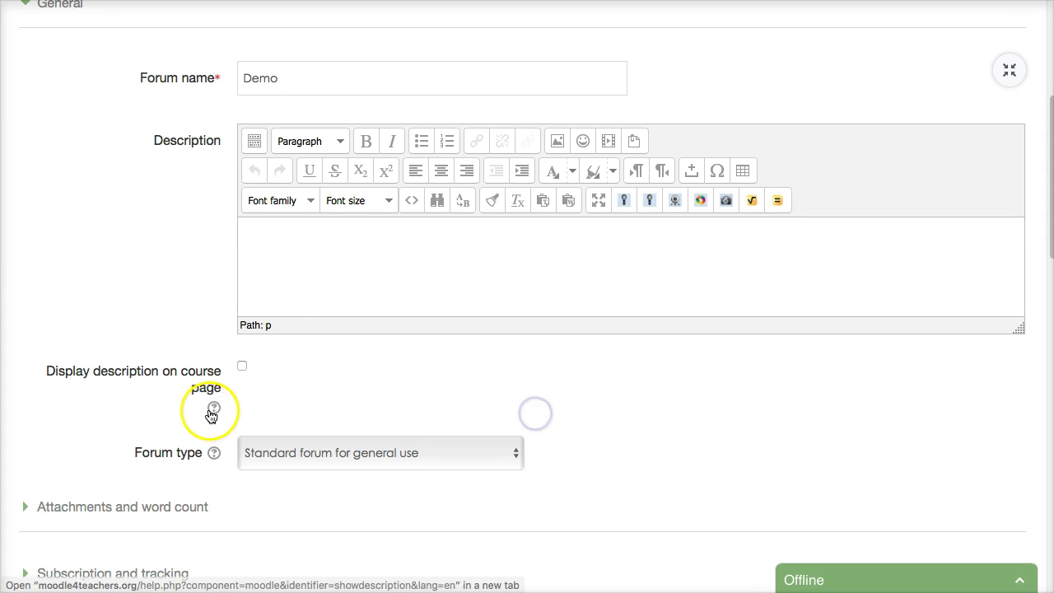
{"action": "scroll", "coordinate": [205, 387], "scroll_direction": "down", "scroll_amount": 3}
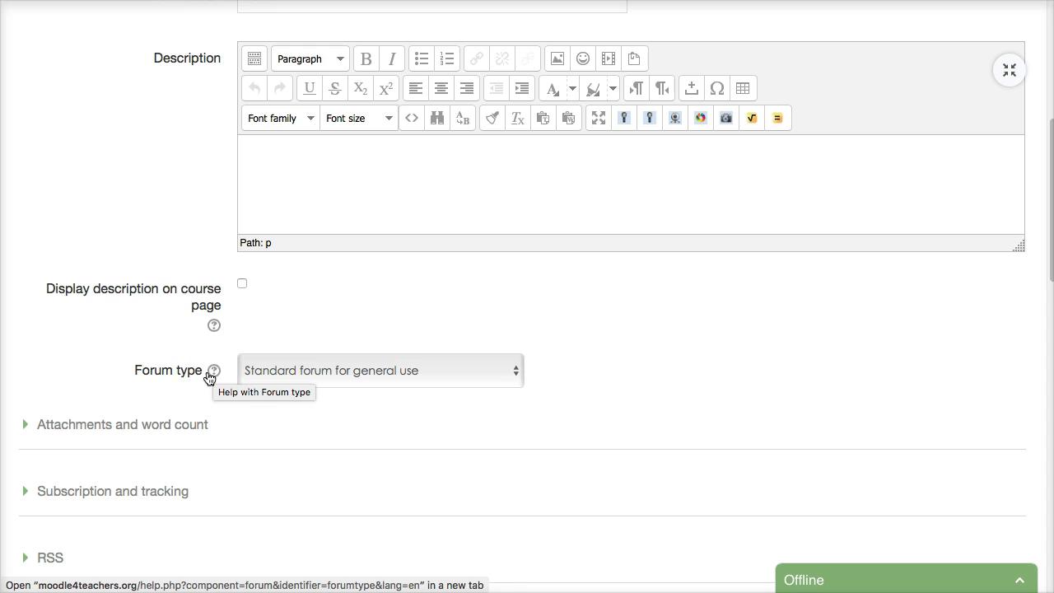
{"action": "left_click", "coordinate": [213, 373]}
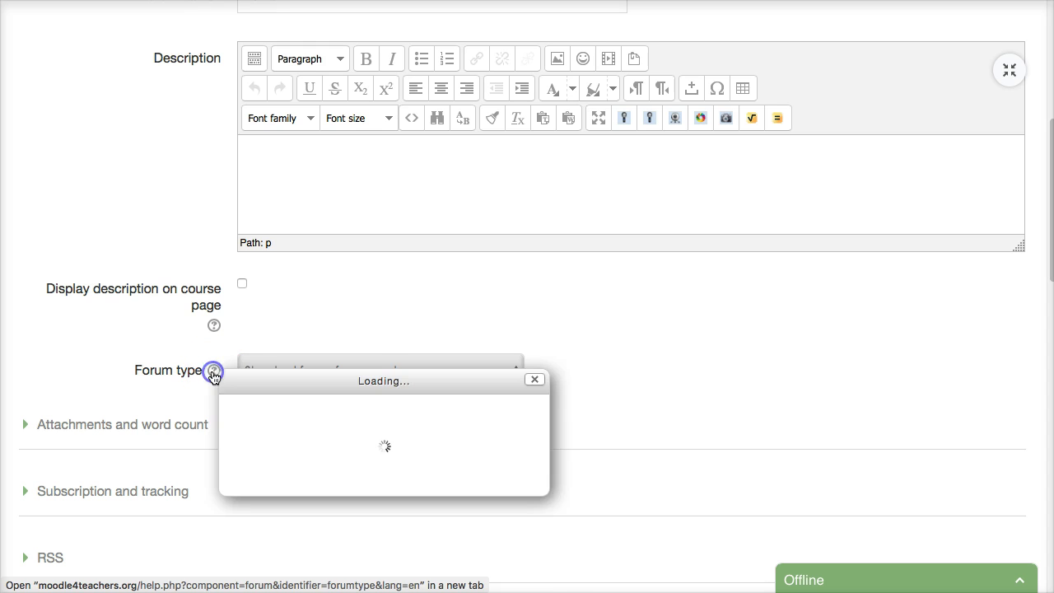
{"action": "scroll", "coordinate": [401, 342], "scroll_direction": "down", "scroll_amount": 1}
{"action": "scroll", "coordinate": [358, 343], "scroll_direction": "down", "scroll_amount": 8}
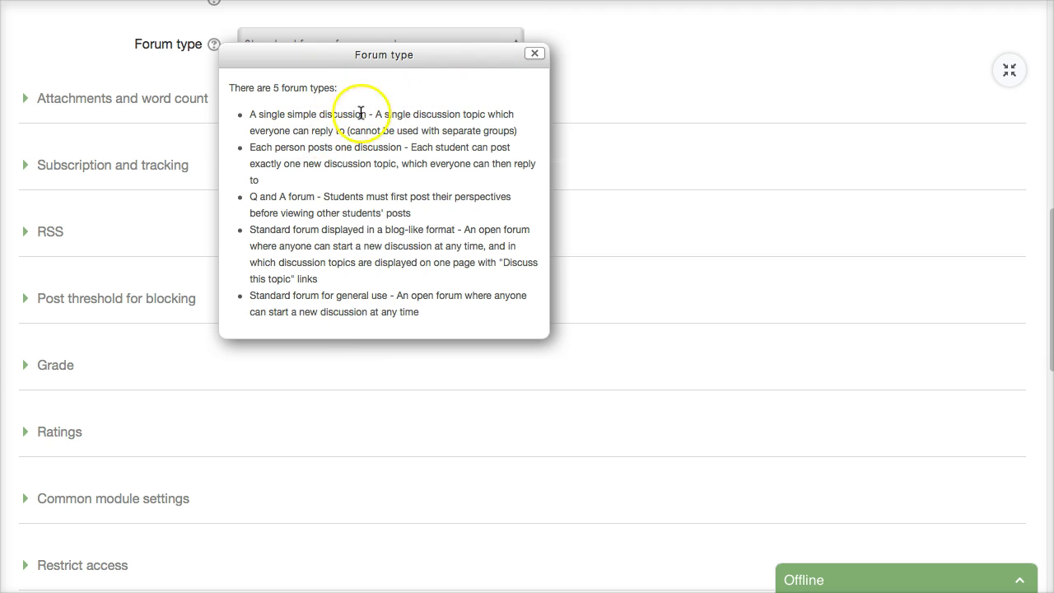
{"action": "scroll", "coordinate": [339, 145], "scroll_direction": "down", "scroll_amount": 1}
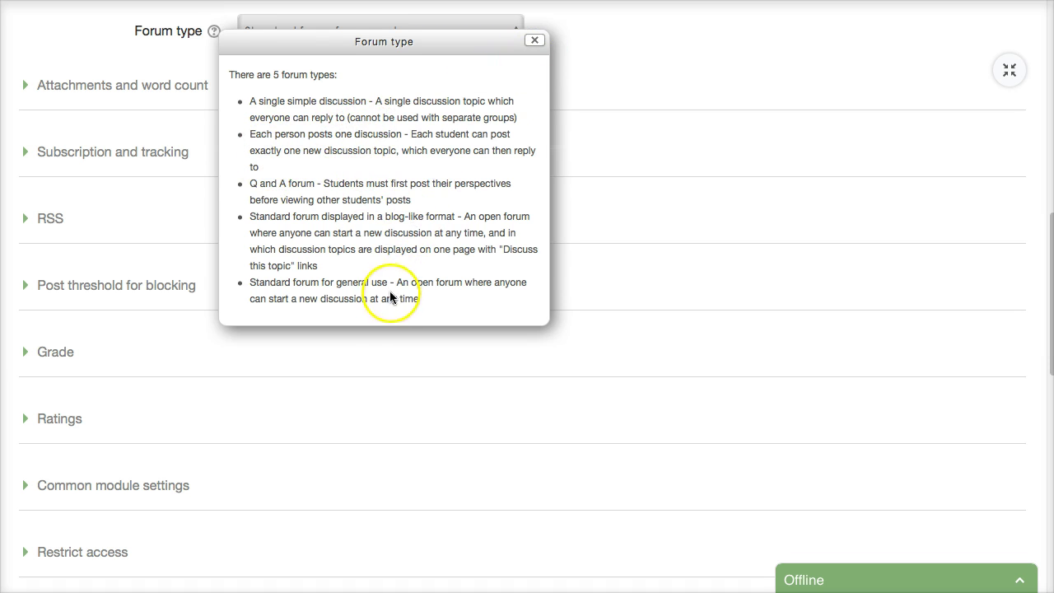
{"action": "left_click", "coordinate": [534, 40]}
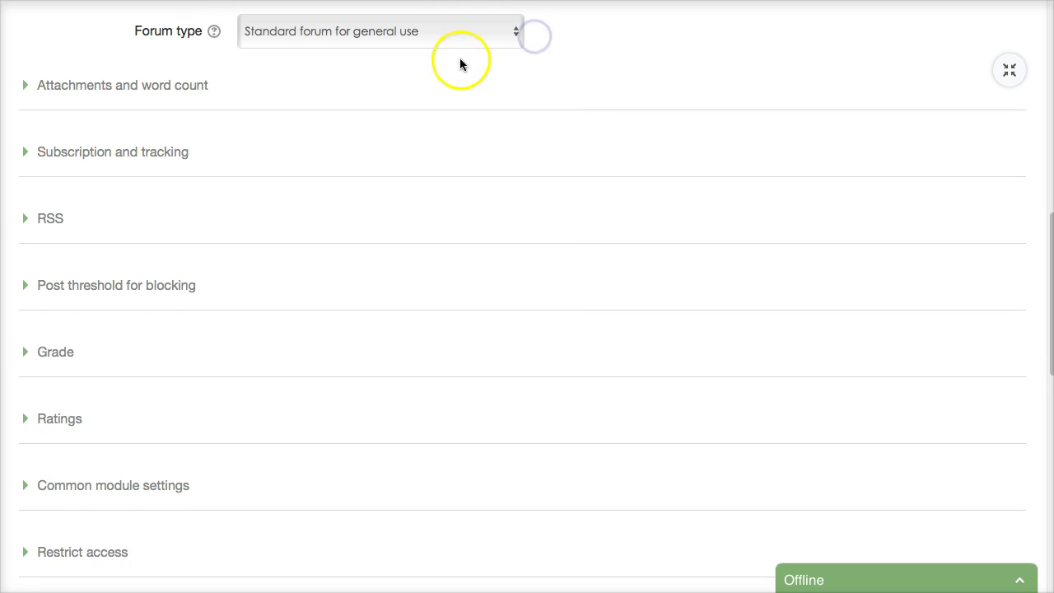
{"action": "scroll", "coordinate": [537, 56], "scroll_direction": "up", "scroll_amount": 2}
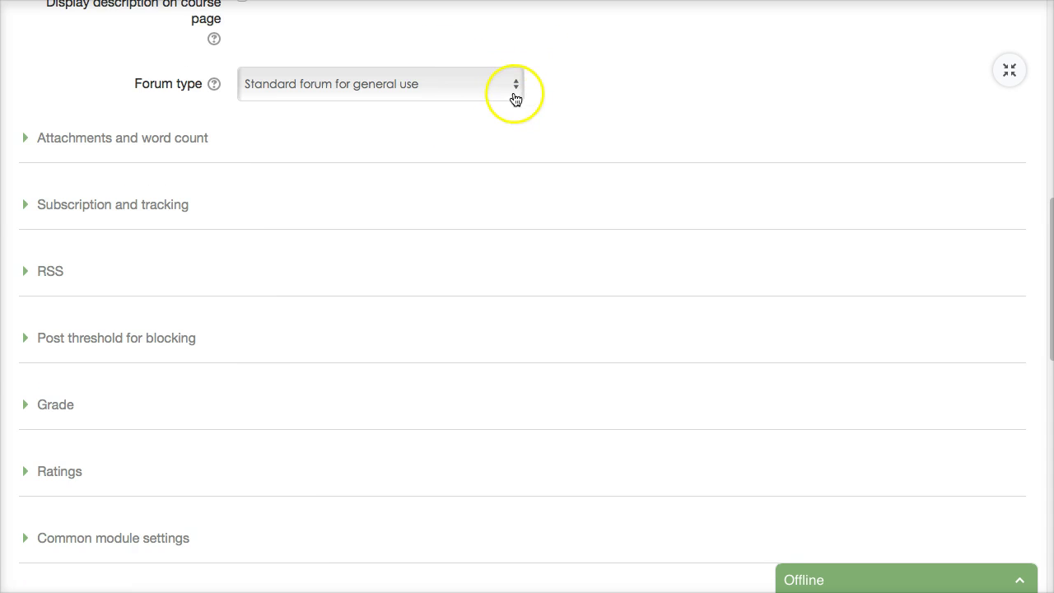
{"action": "left_click", "coordinate": [514, 93]}
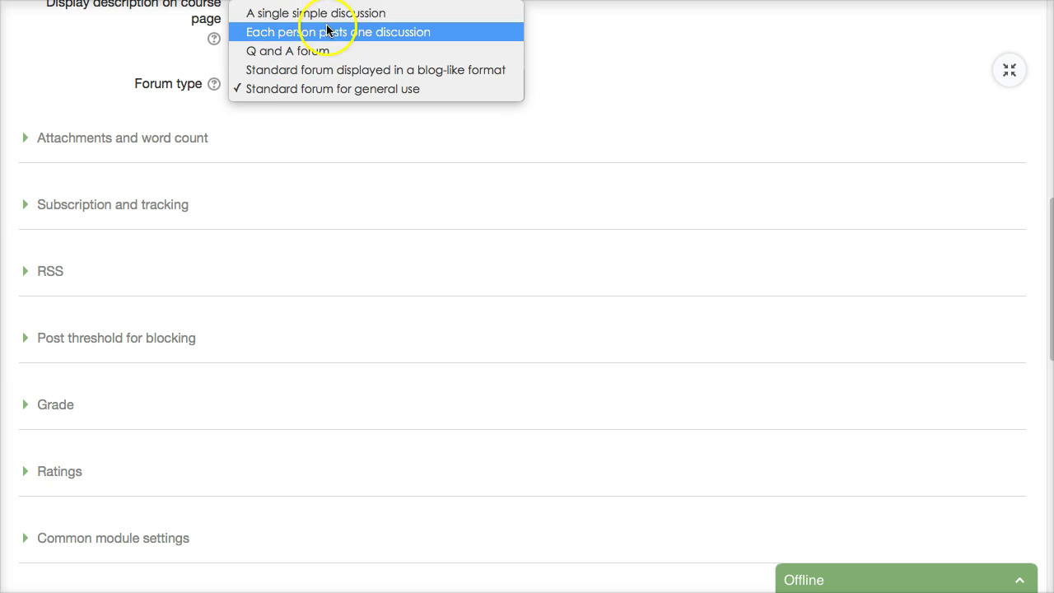
{"action": "left_click", "coordinate": [601, 52]}
{"action": "scroll", "coordinate": [266, 104], "scroll_direction": "up", "scroll_amount": 1}
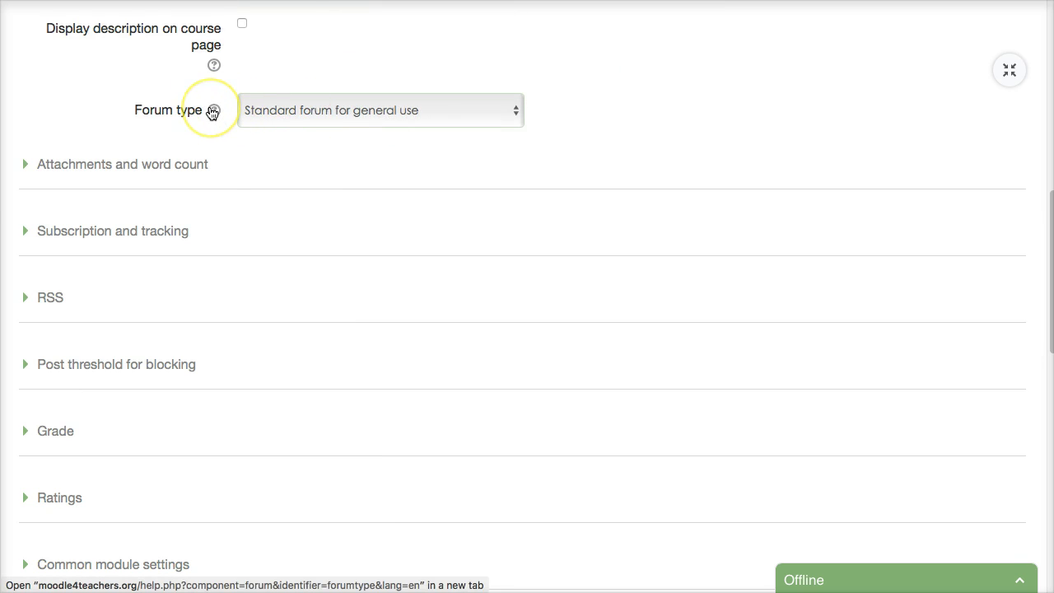
{"action": "left_click", "coordinate": [212, 111]}
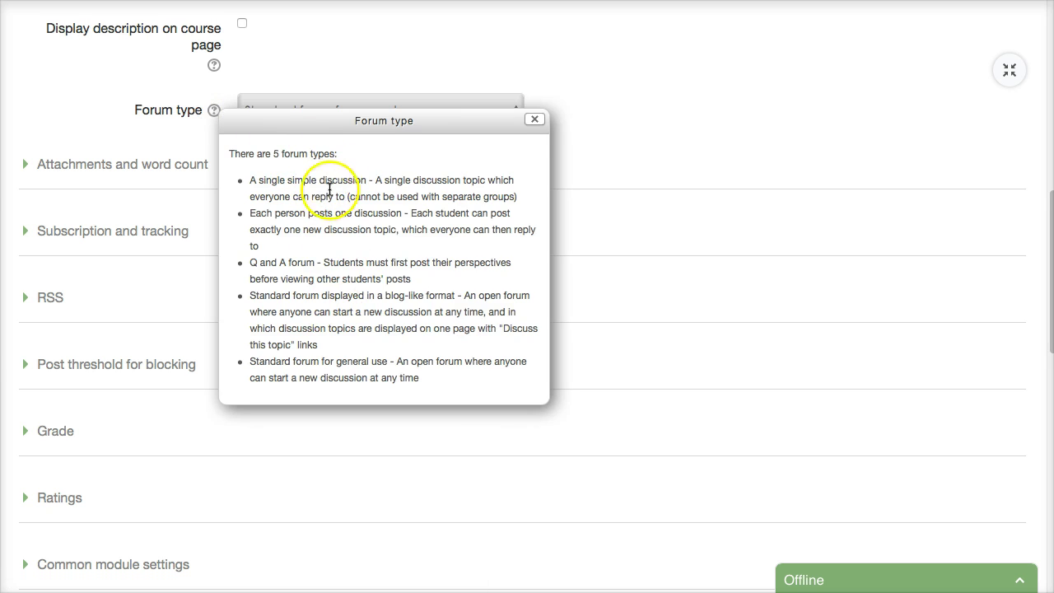
{"action": "scroll", "coordinate": [371, 216], "scroll_direction": "down", "scroll_amount": 1}
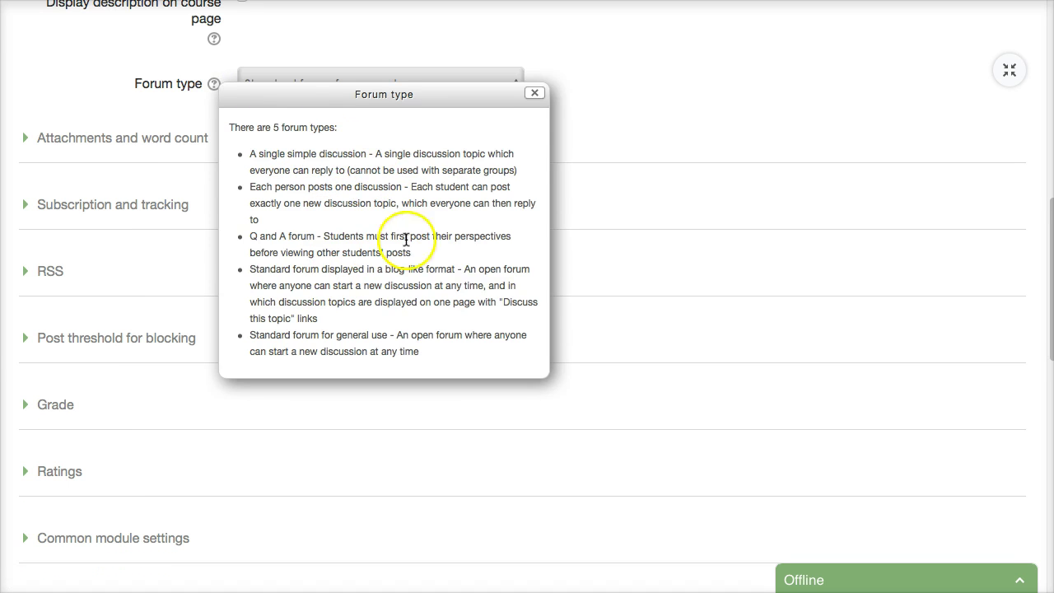
{"action": "left_click", "coordinate": [534, 94]}
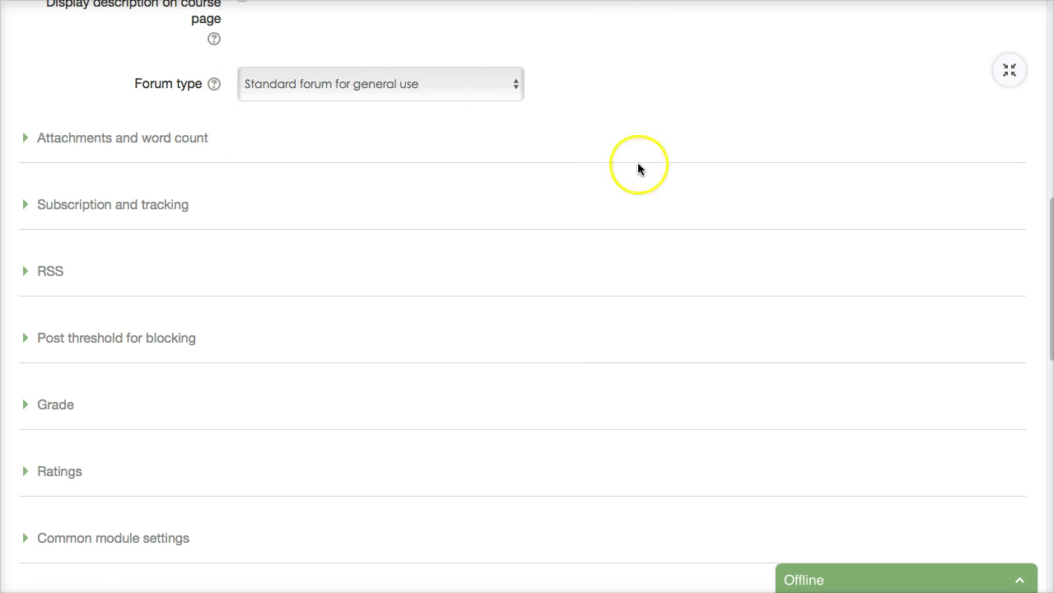
Step: Expand Attachments and word count and set Maximum attachment size to 'Uploads are not allowed'
{"action": "left_click", "coordinate": [163, 138]}
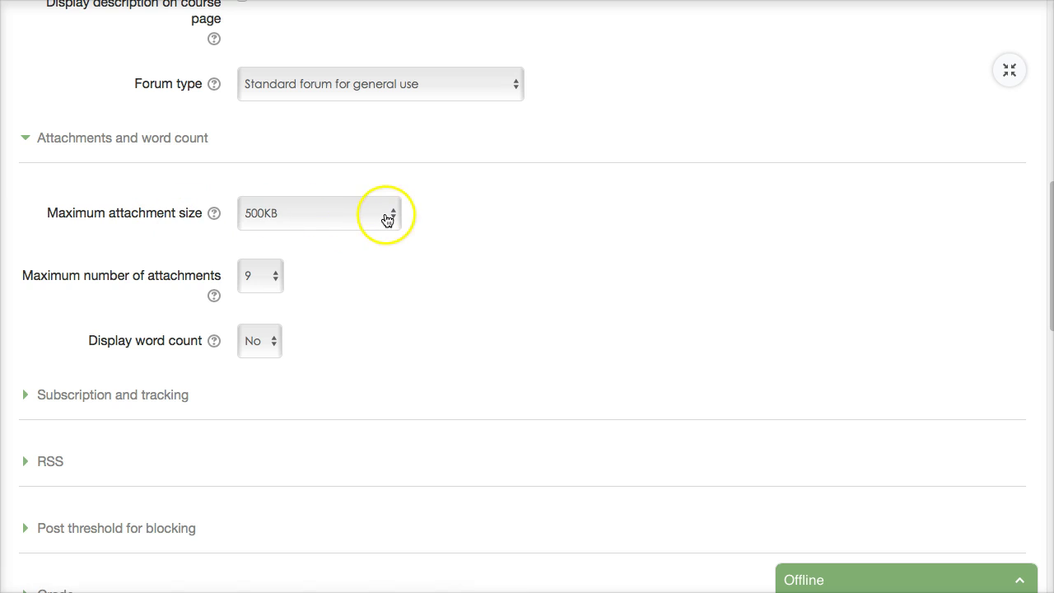
{"action": "left_click", "coordinate": [216, 214]}
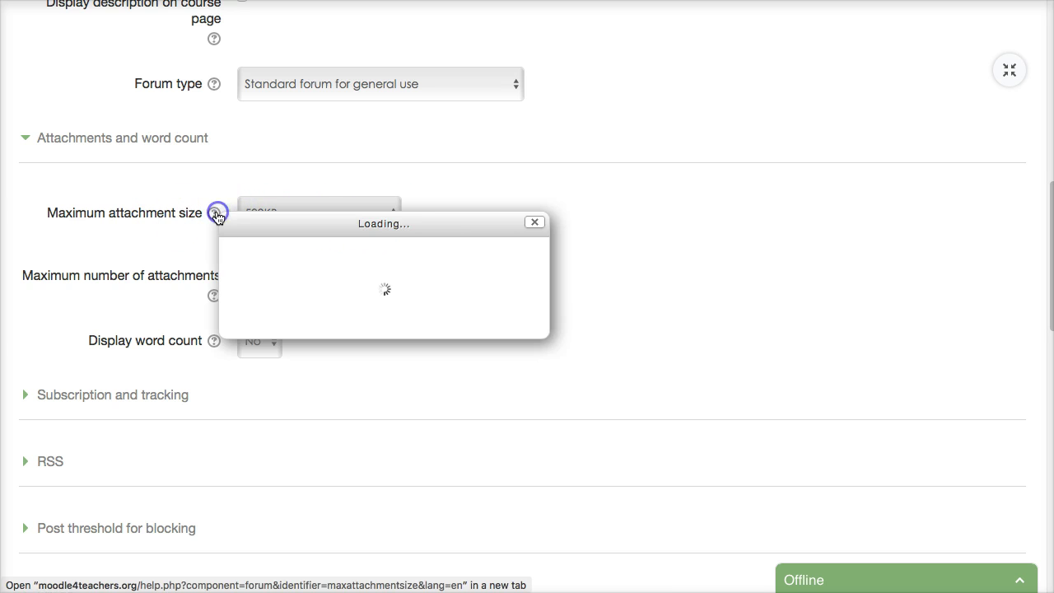
{"action": "left_click", "coordinate": [534, 222]}
{"action": "left_click", "coordinate": [396, 219]}
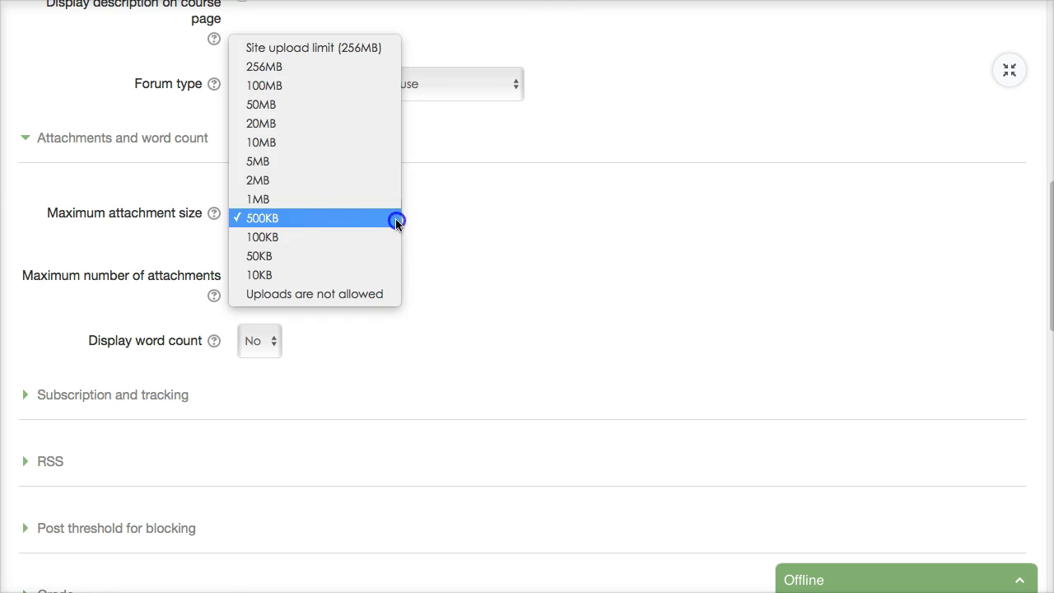
{"action": "left_click", "coordinate": [334, 295]}
{"action": "scroll", "coordinate": [198, 264], "scroll_direction": "down", "scroll_amount": 1}
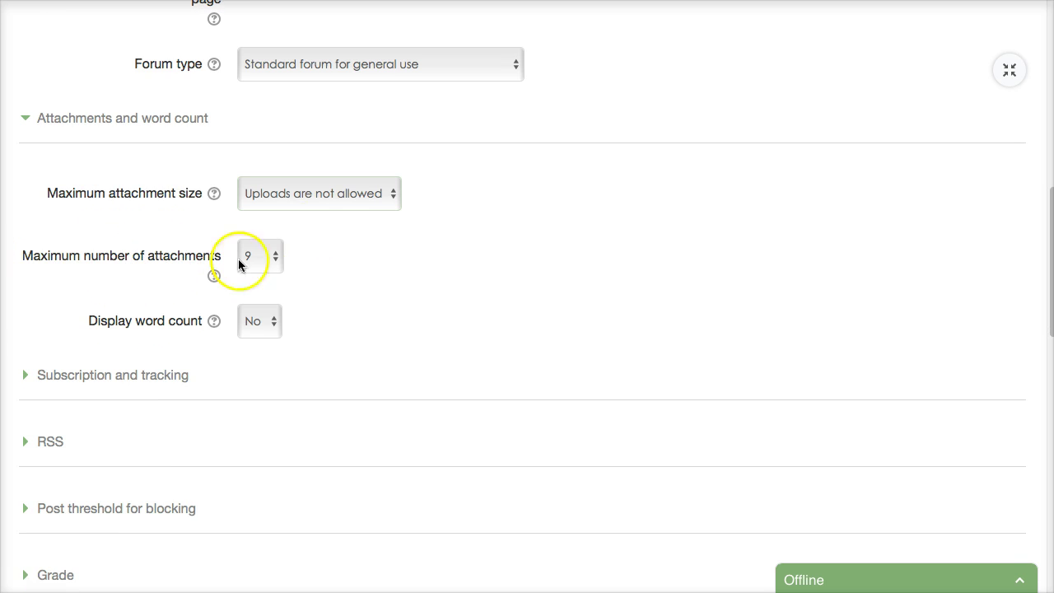
Step: Set the maximum number of attachments to 0 and check its help
{"action": "left_click", "coordinate": [280, 262]}
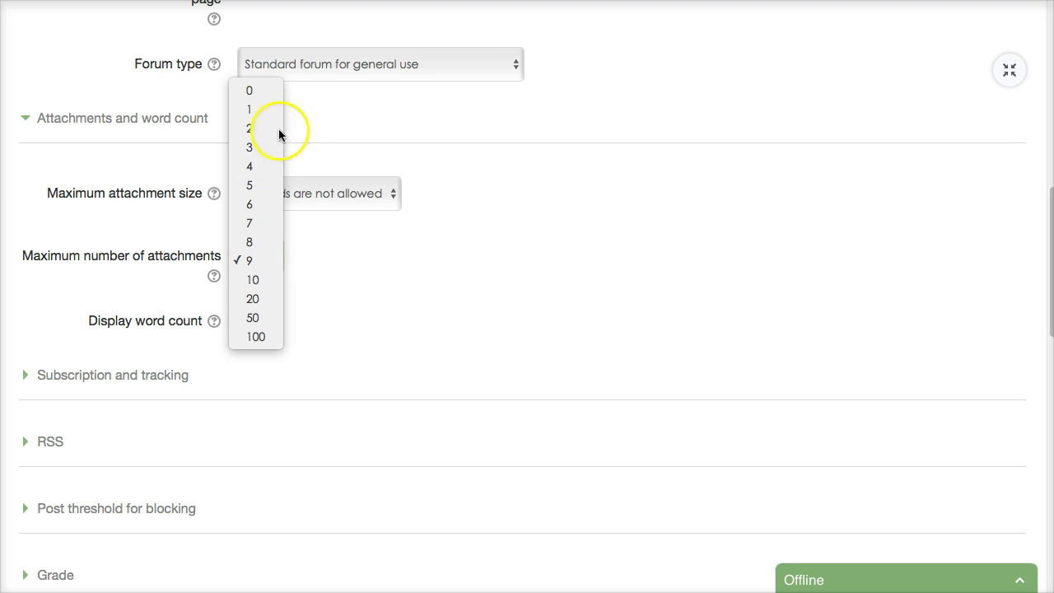
{"action": "left_click", "coordinate": [262, 89]}
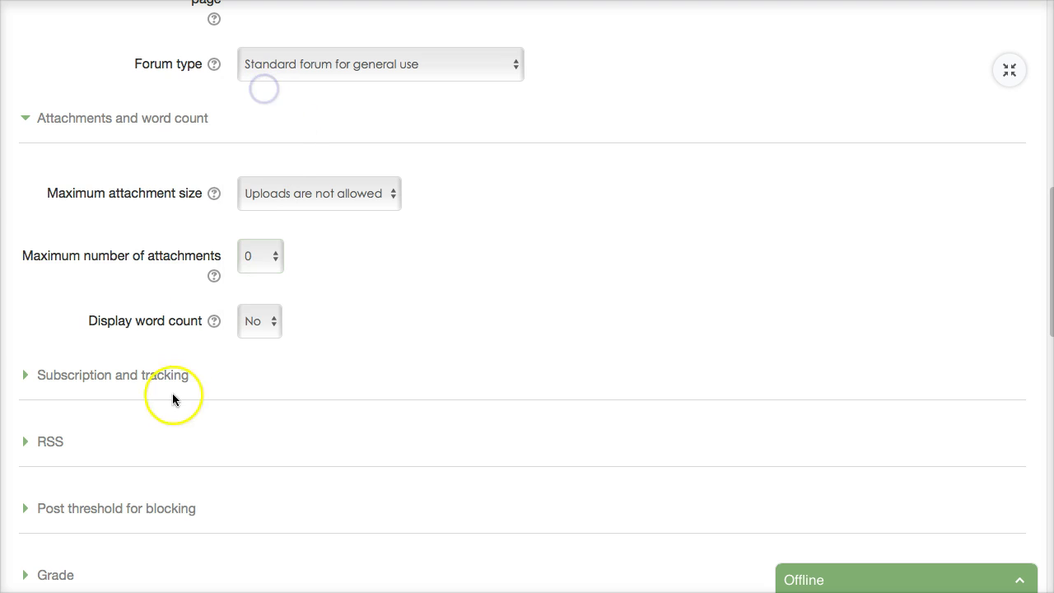
{"action": "left_click", "coordinate": [212, 277]}
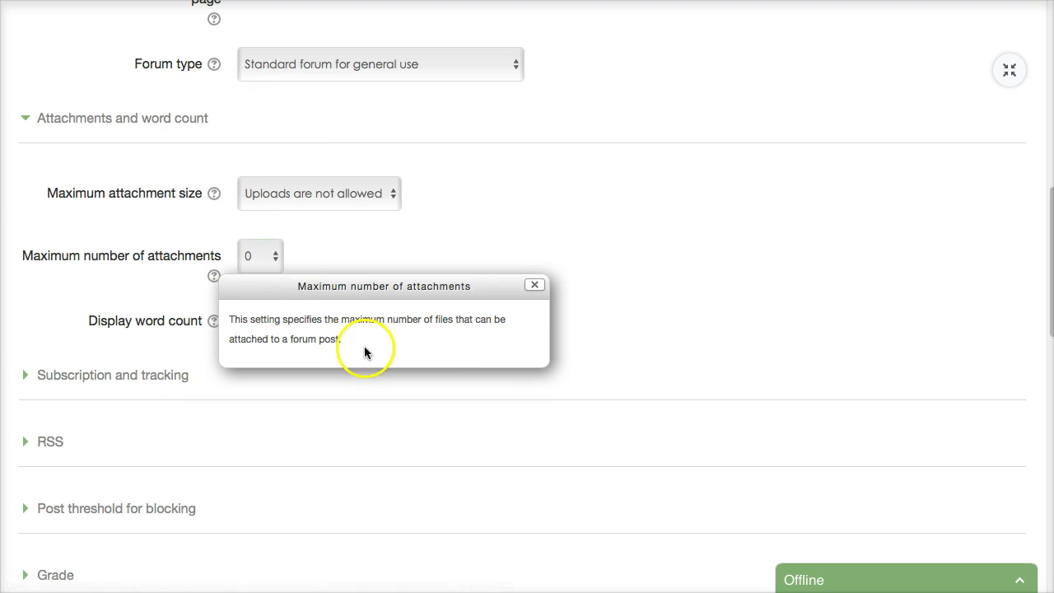
{"action": "left_click", "coordinate": [536, 285]}
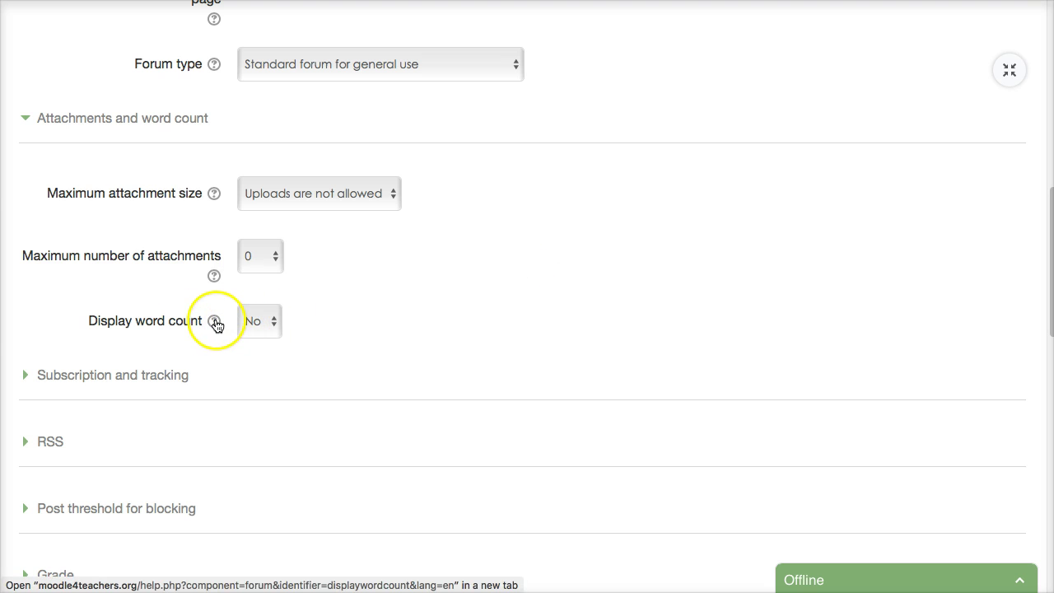
Step: Set Display word count to Yes and view its help
{"action": "left_click", "coordinate": [277, 326]}
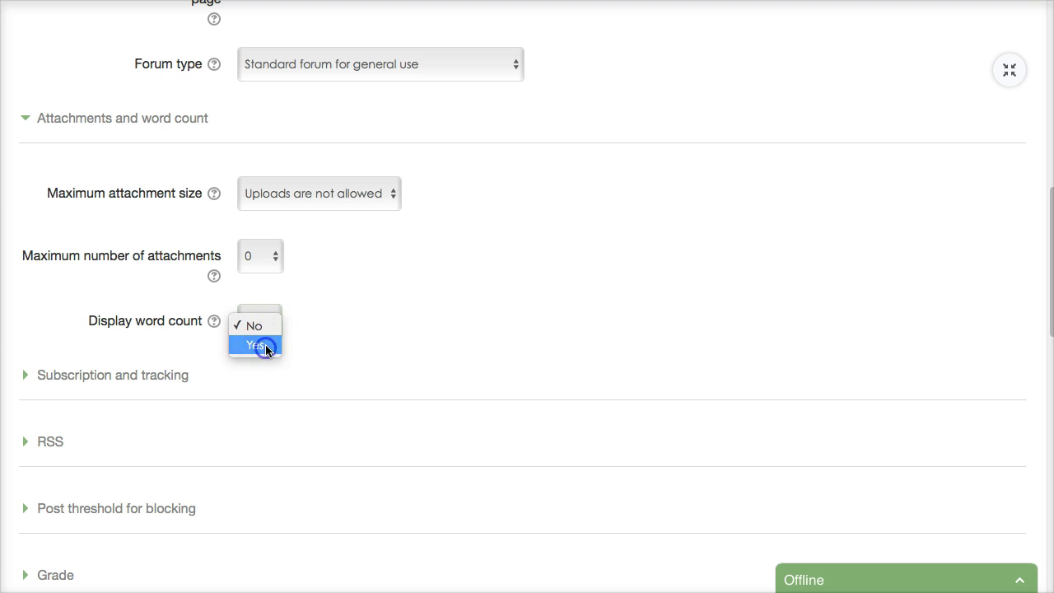
{"action": "left_click", "coordinate": [265, 346]}
{"action": "scroll", "coordinate": [146, 384], "scroll_direction": "down", "scroll_amount": 1}
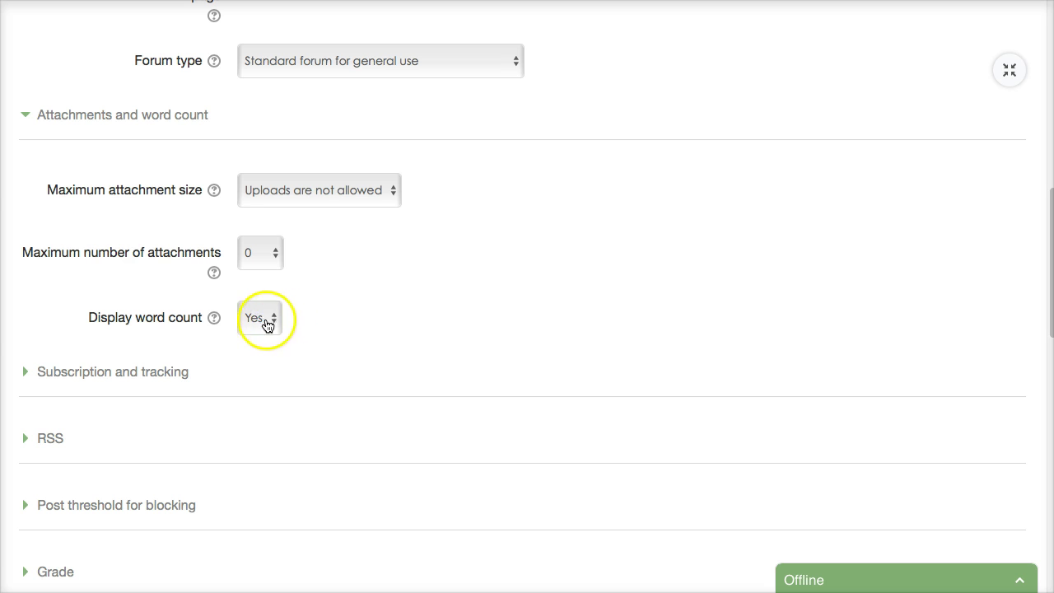
{"action": "left_click", "coordinate": [214, 318]}
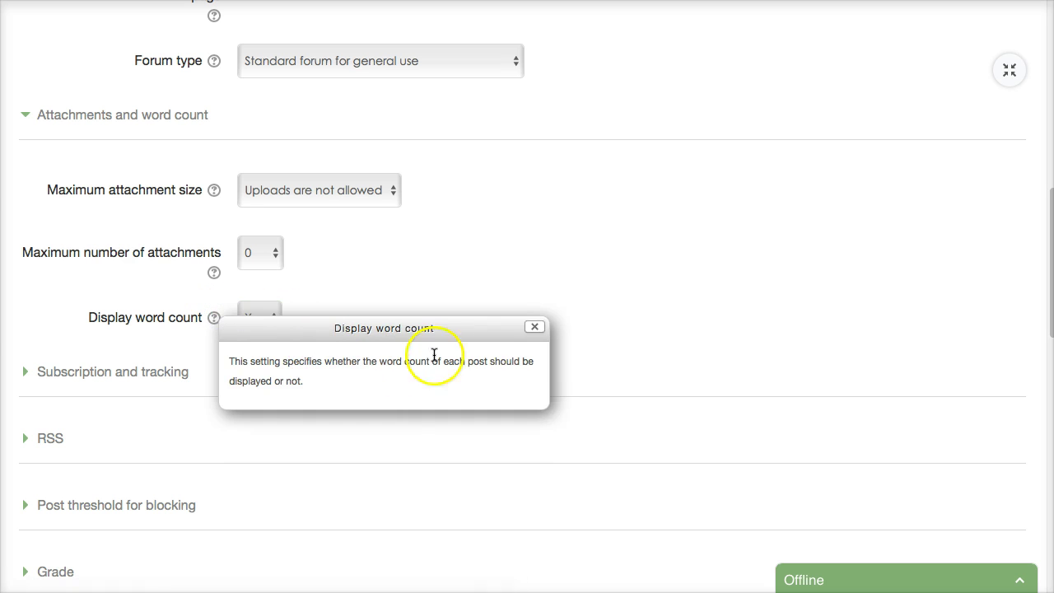
Step: Expand Subscription and tracking and Post threshold for blocking, leaving blocking at Don't block
{"action": "left_click", "coordinate": [529, 330]}
{"action": "left_click", "coordinate": [156, 371]}
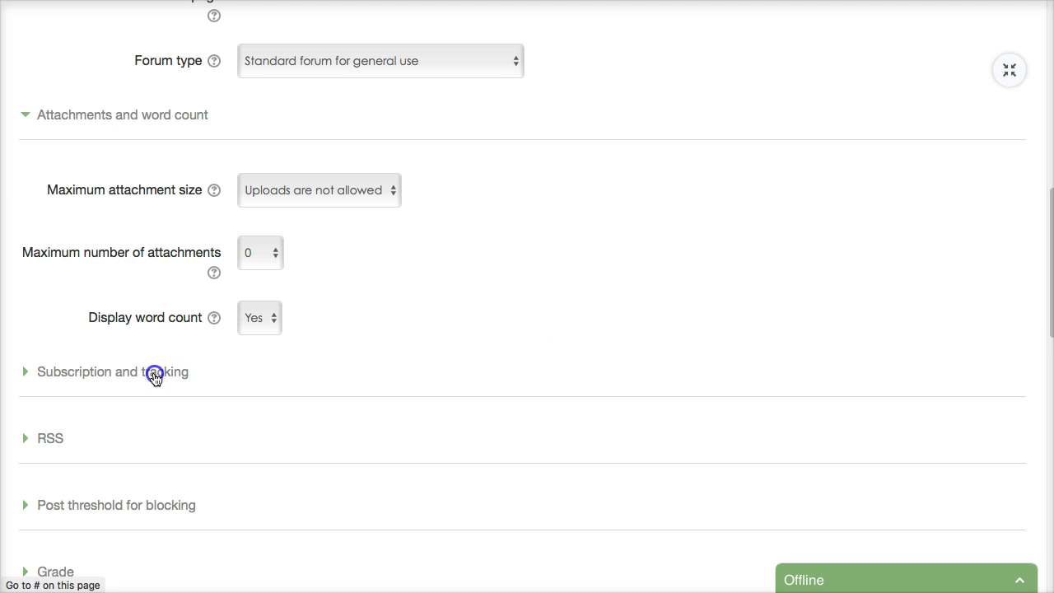
{"action": "scroll", "coordinate": [284, 404], "scroll_direction": "down", "scroll_amount": 1}
{"action": "scroll", "coordinate": [322, 443], "scroll_direction": "down", "scroll_amount": 3}
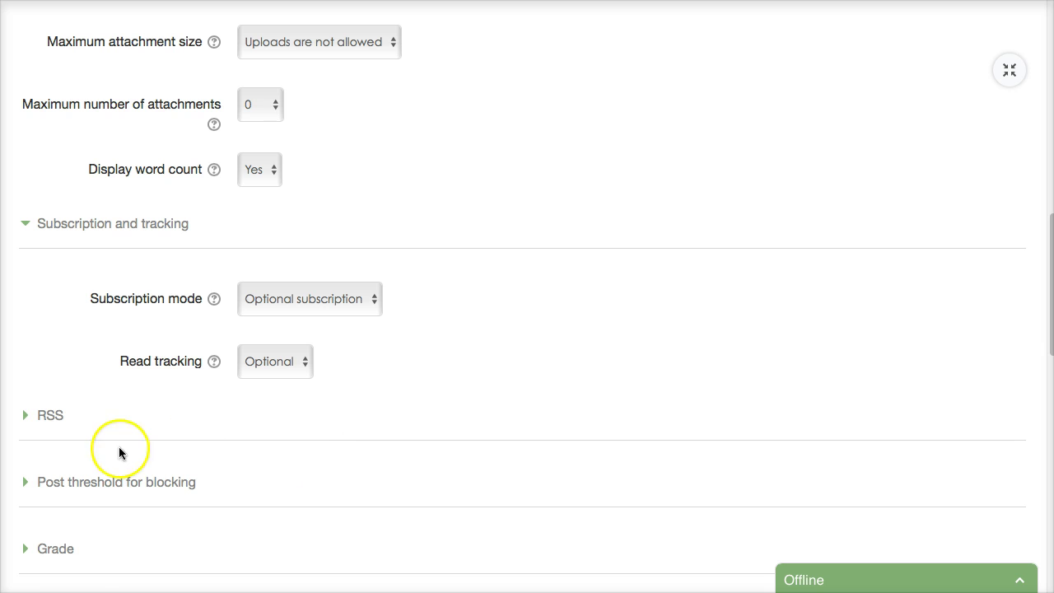
{"action": "left_click", "coordinate": [107, 481]}
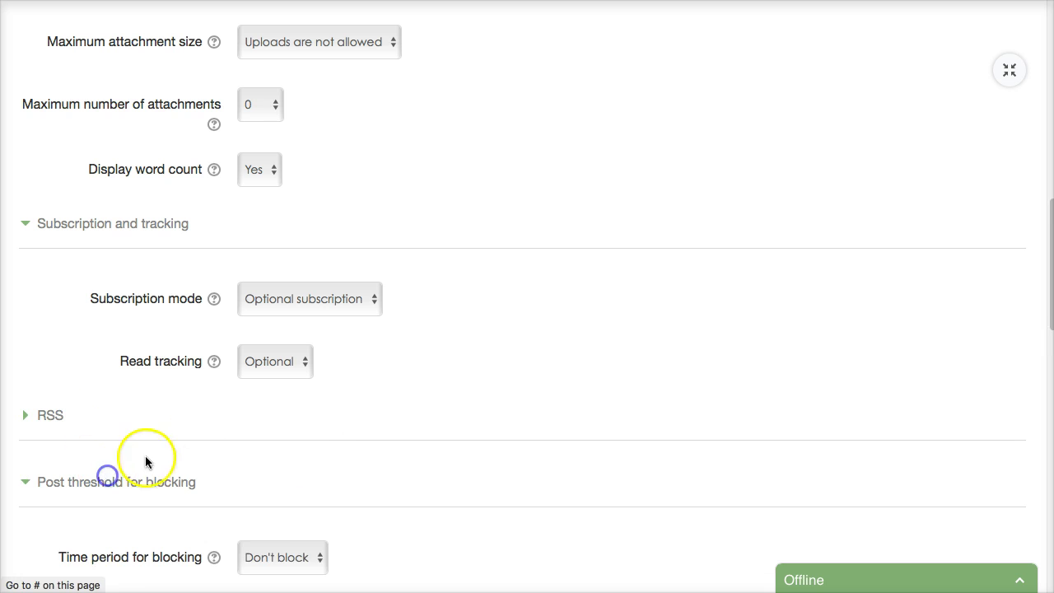
{"action": "scroll", "coordinate": [264, 370], "scroll_direction": "down", "scroll_amount": 3}
{"action": "scroll", "coordinate": [181, 416], "scroll_direction": "down", "scroll_amount": 1}
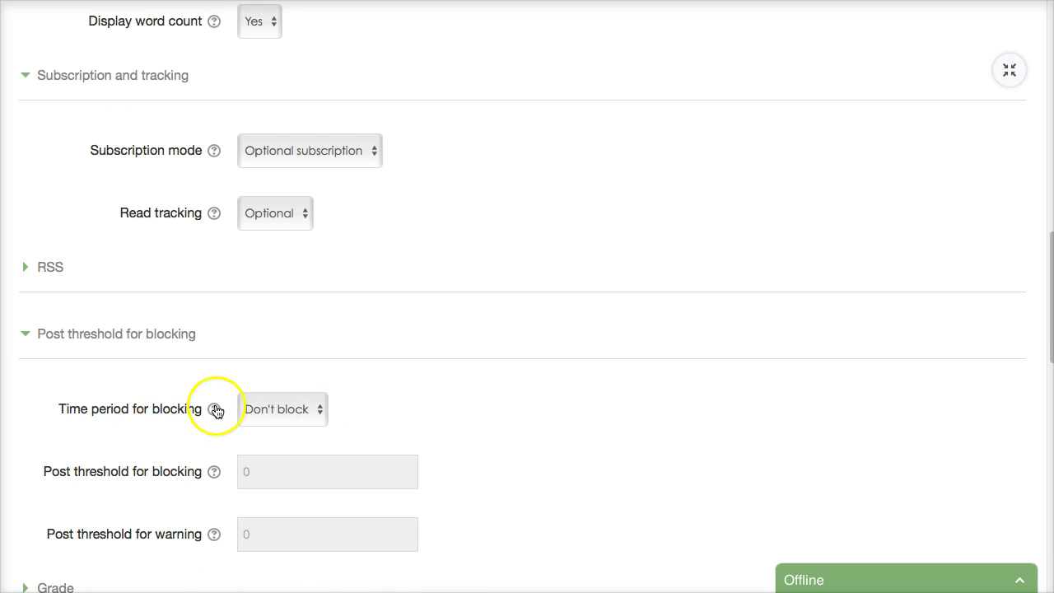
{"action": "left_click", "coordinate": [214, 408]}
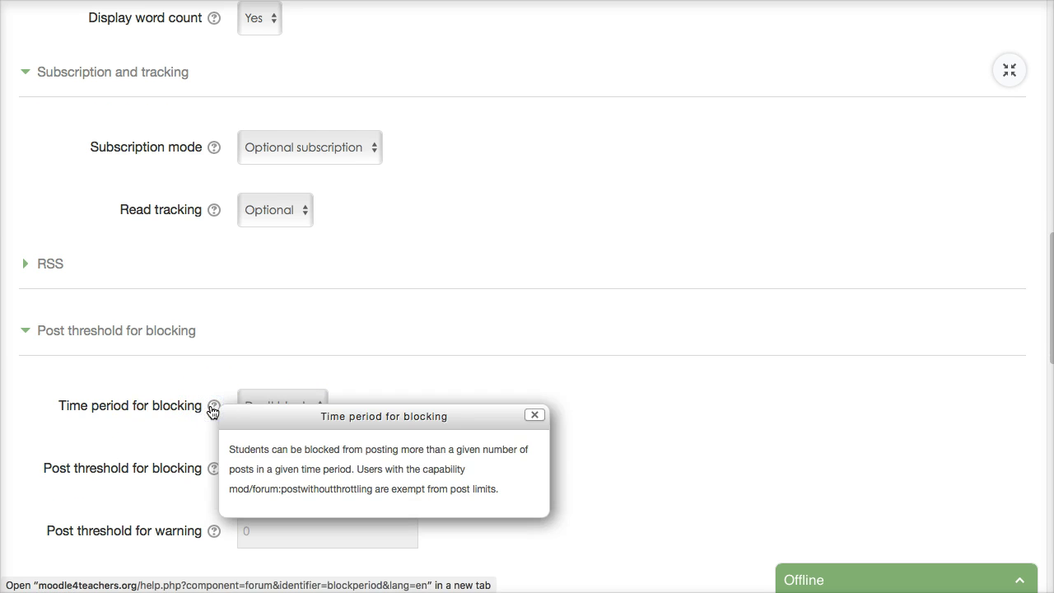
{"action": "left_click", "coordinate": [535, 415]}
{"action": "scroll", "coordinate": [151, 486], "scroll_direction": "down", "scroll_amount": 4}
Step: Expand Grade, keep Grade category at Uncategorised, and read the Grade to pass help
{"action": "left_click", "coordinate": [66, 461]}
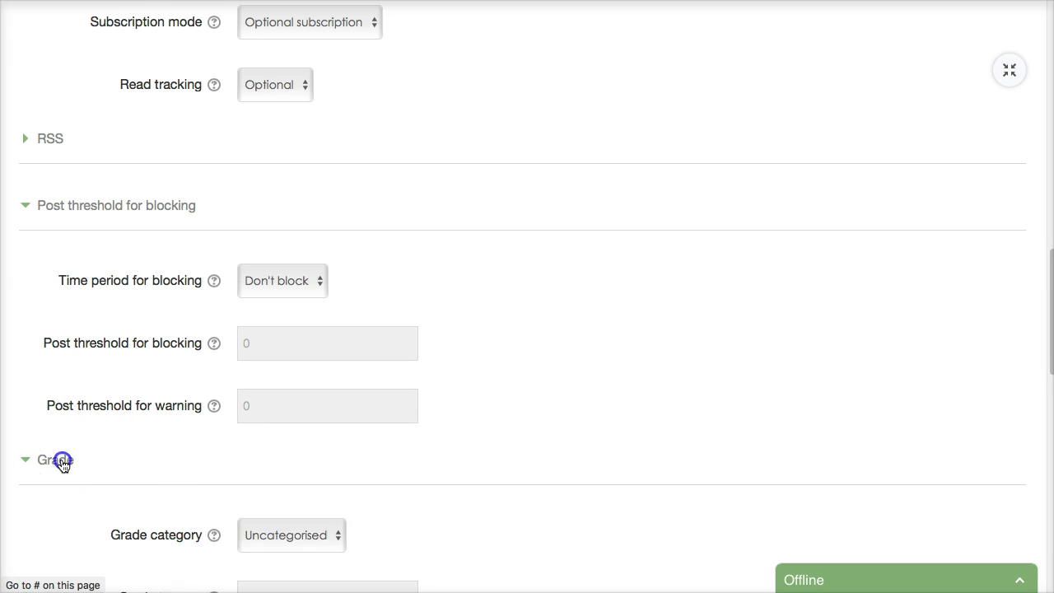
{"action": "scroll", "coordinate": [202, 482], "scroll_direction": "down", "scroll_amount": 1}
{"action": "scroll", "coordinate": [203, 486], "scroll_direction": "down", "scroll_amount": 3}
{"action": "left_click", "coordinate": [337, 409]}
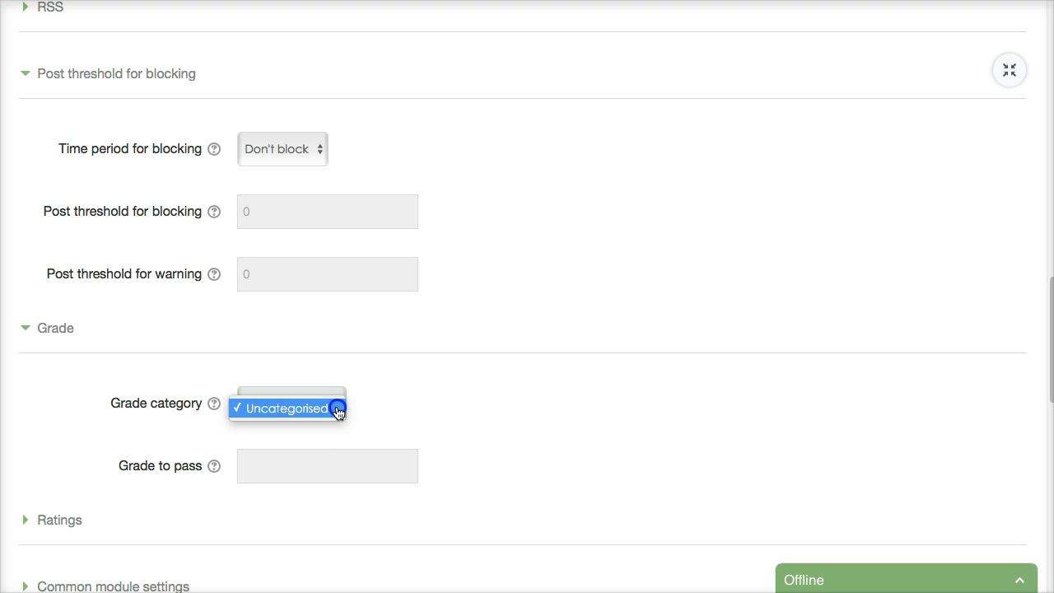
{"action": "left_click", "coordinate": [440, 420]}
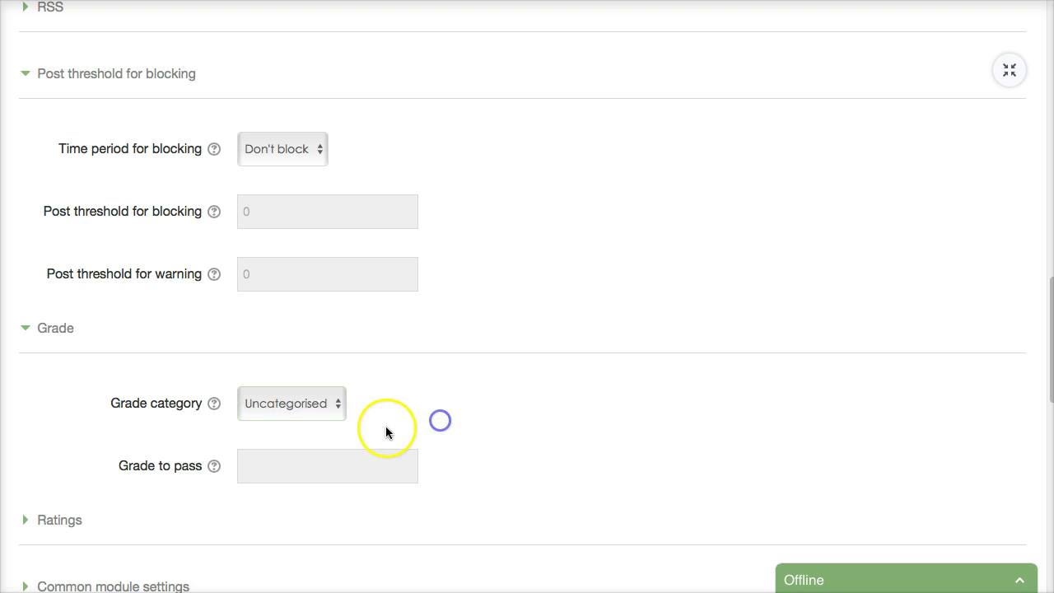
{"action": "left_click", "coordinate": [213, 466]}
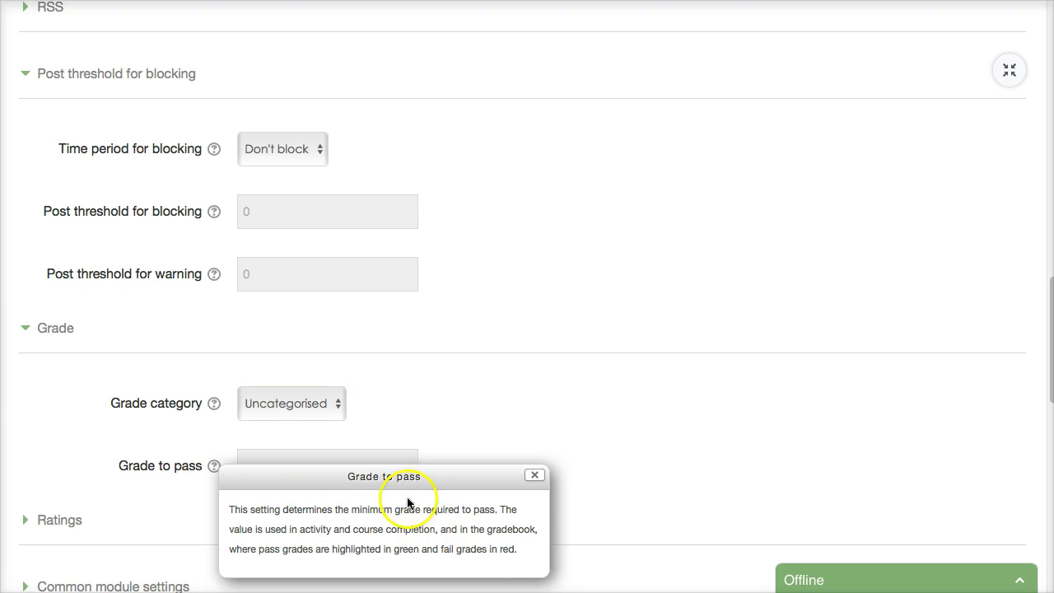
{"action": "left_click", "coordinate": [536, 476]}
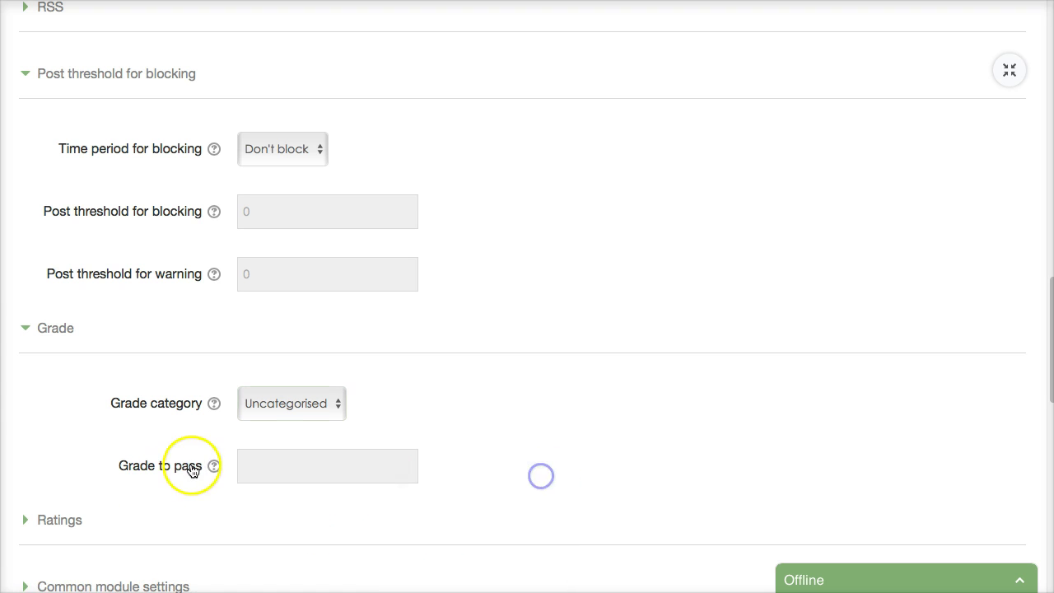
Step: Expand Ratings and set Aggregate type to Average of ratings
{"action": "scroll", "coordinate": [88, 389], "scroll_direction": "down", "scroll_amount": 3}
{"action": "left_click", "coordinate": [66, 396]}
{"action": "scroll", "coordinate": [371, 498], "scroll_direction": "down", "scroll_amount": 2}
{"action": "scroll", "coordinate": [325, 461], "scroll_direction": "down", "scroll_amount": 1}
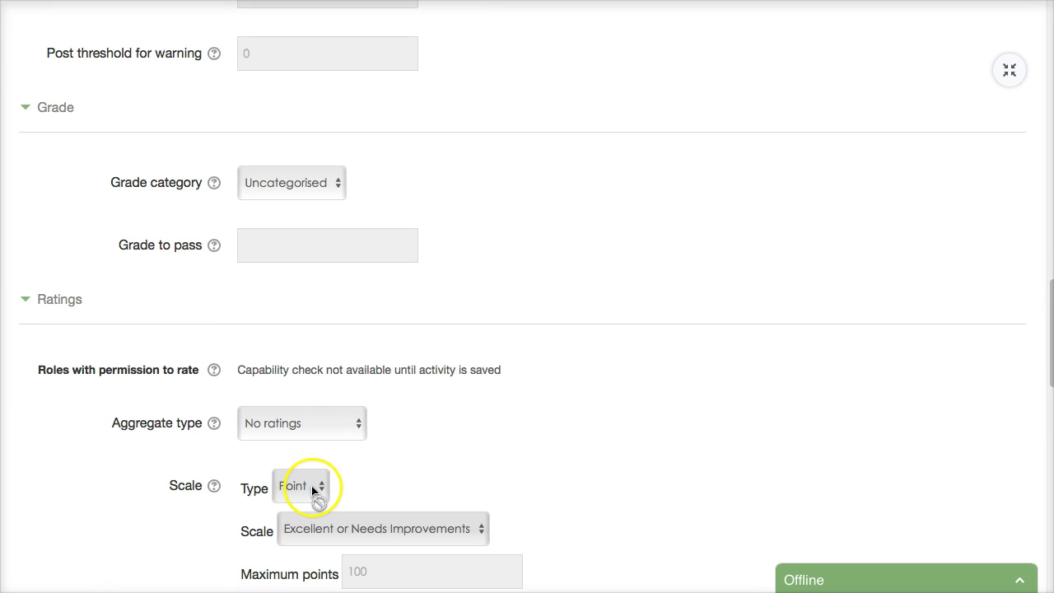
{"action": "left_click", "coordinate": [356, 428]}
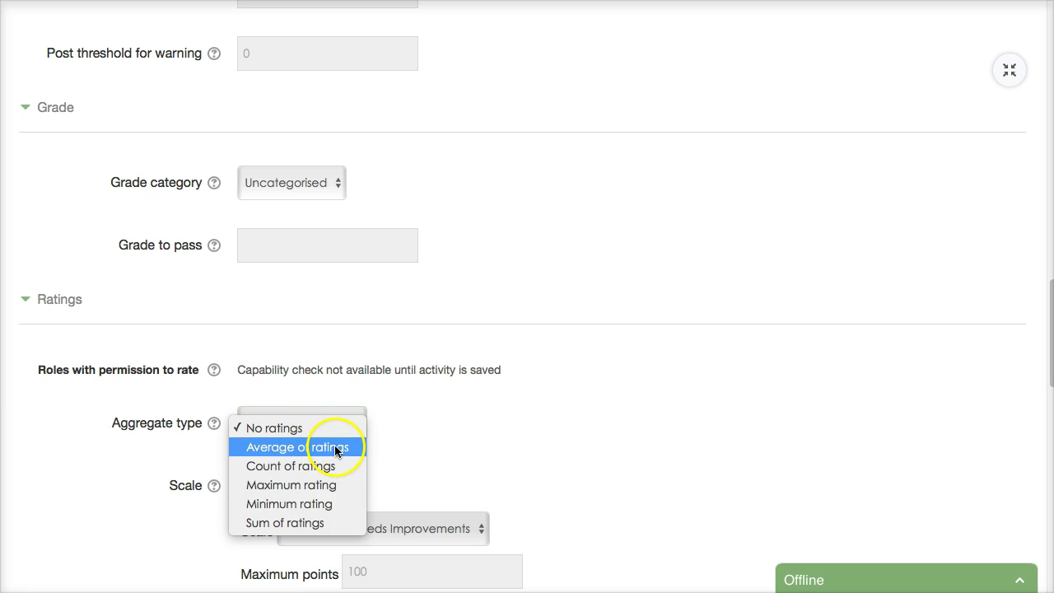
{"action": "left_click", "coordinate": [335, 446]}
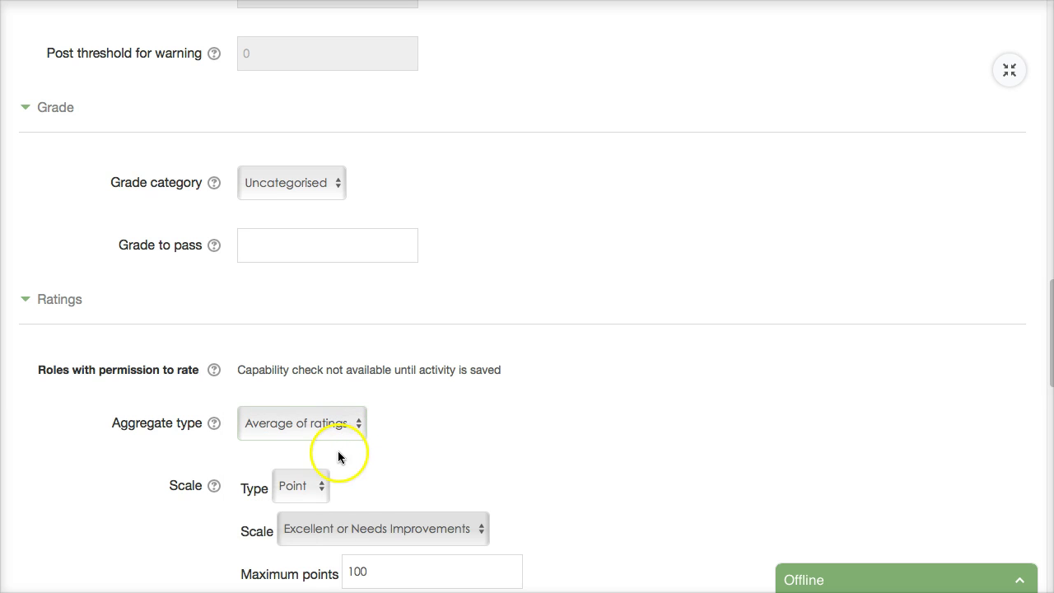
{"action": "scroll", "coordinate": [333, 458], "scroll_direction": "down", "scroll_amount": 2}
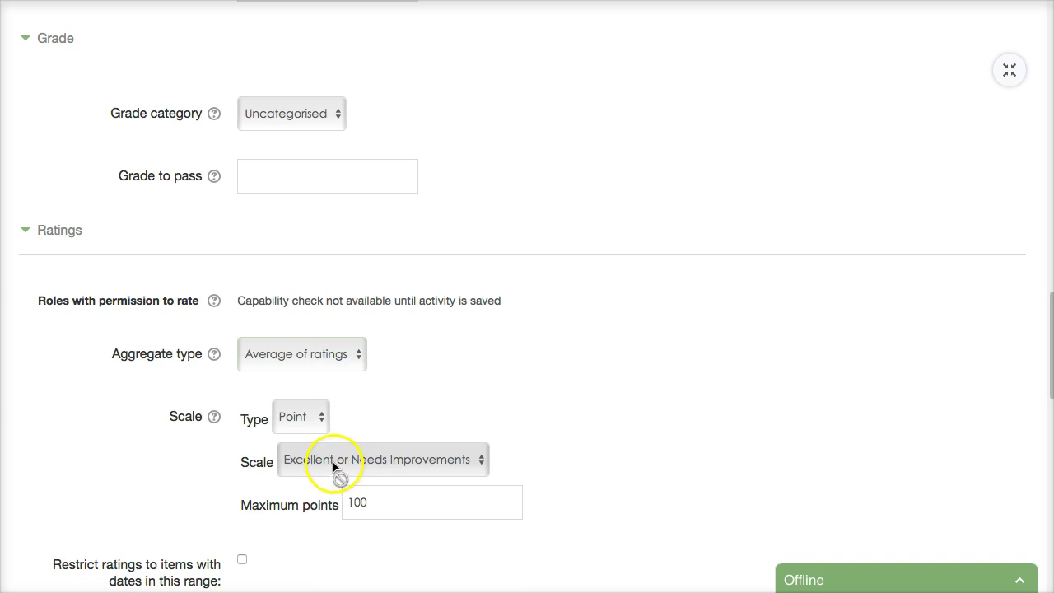
Step: Set the rating type to Scale and choose the Pass or Fail scale
{"action": "left_click", "coordinate": [316, 422]}
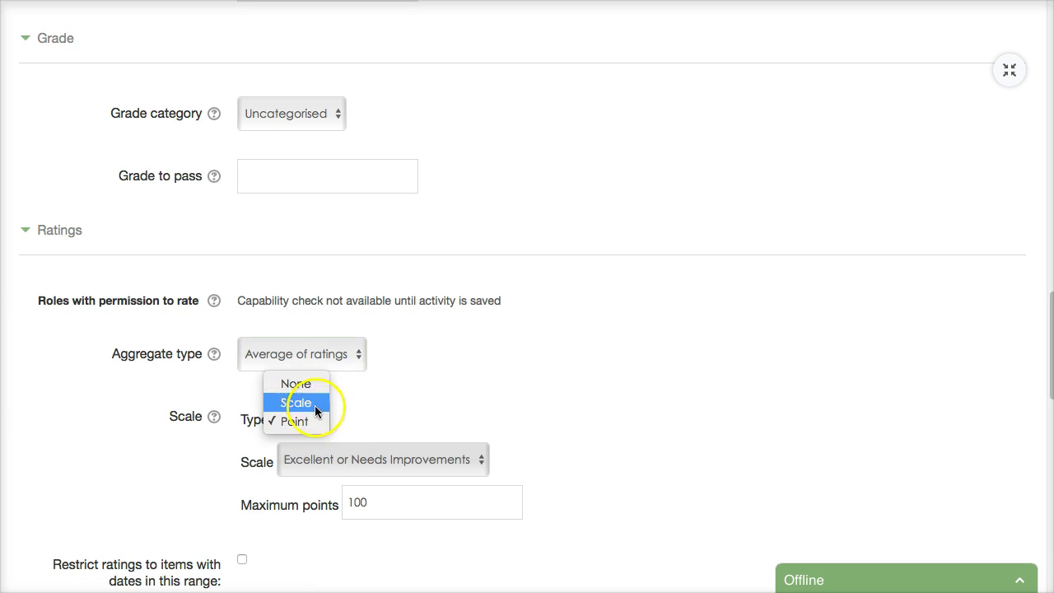
{"action": "left_click", "coordinate": [388, 505]}
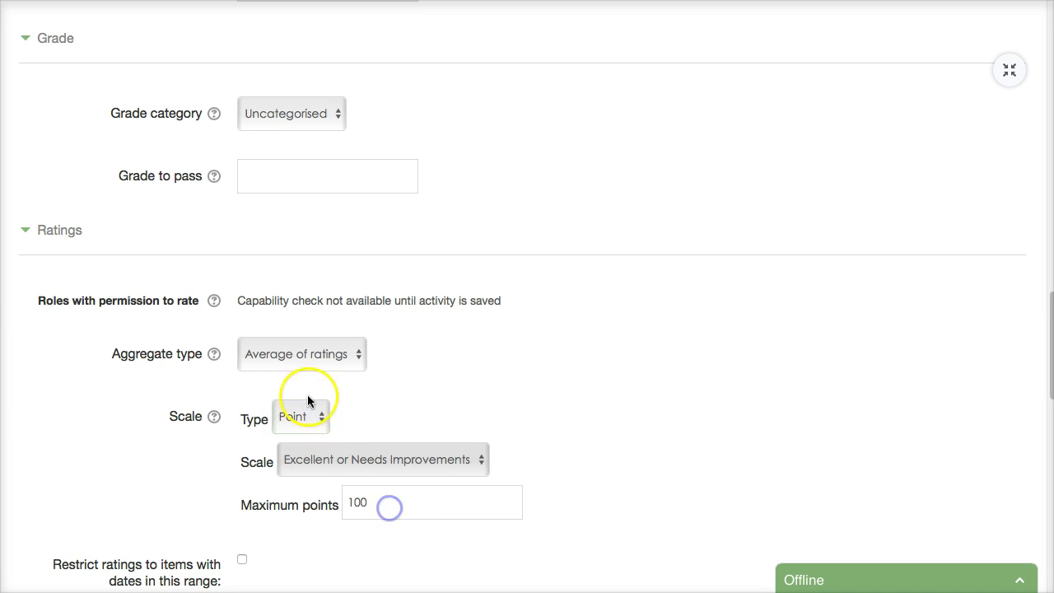
{"action": "left_click", "coordinate": [325, 414]}
{"action": "left_click", "coordinate": [311, 403]}
{"action": "left_click", "coordinate": [478, 463]}
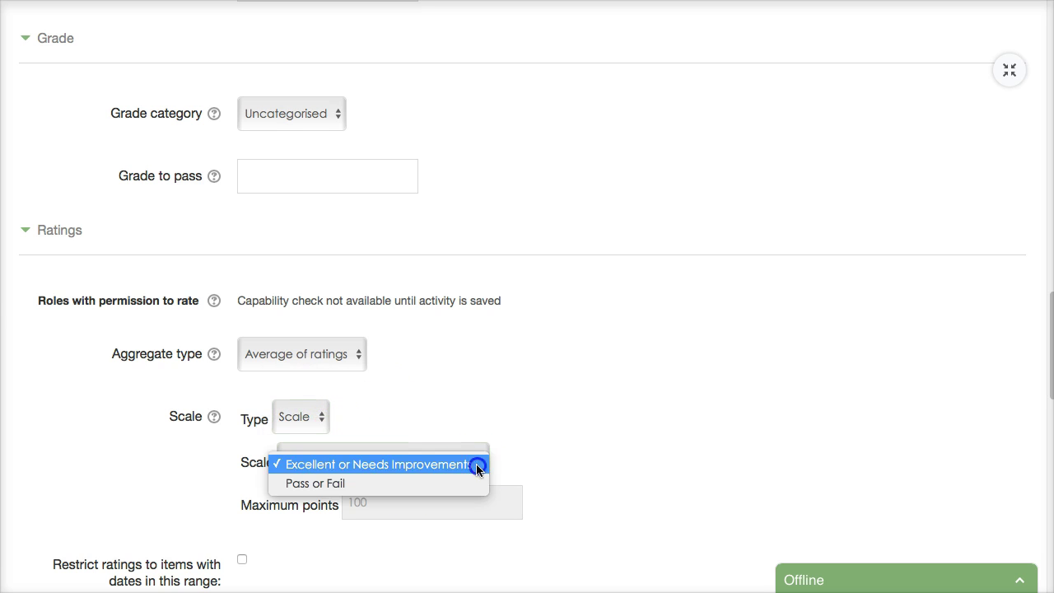
{"action": "left_click", "coordinate": [331, 484]}
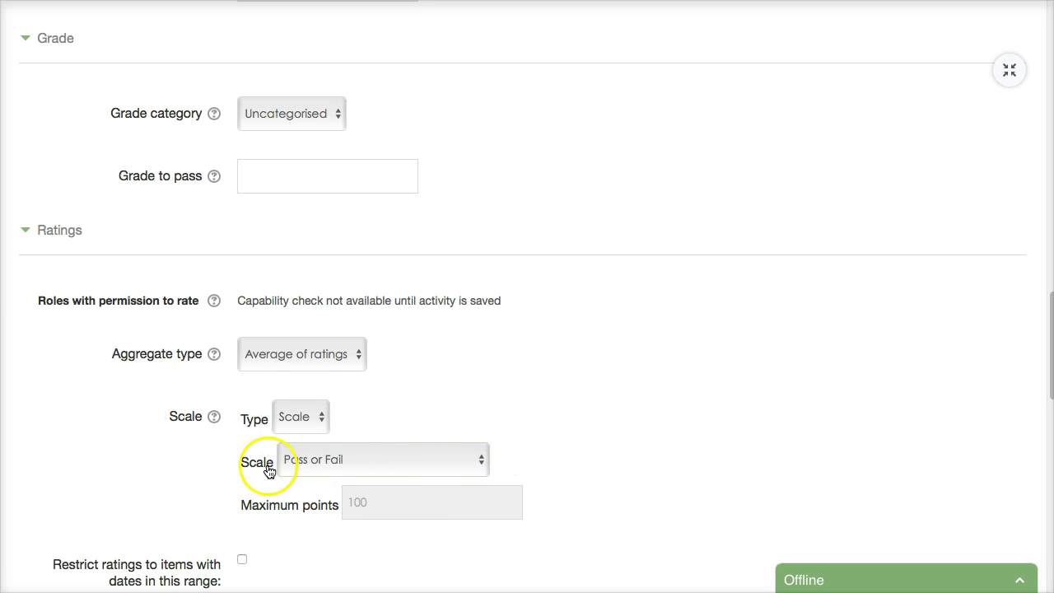
{"action": "scroll", "coordinate": [263, 465], "scroll_direction": "down", "scroll_amount": 5}
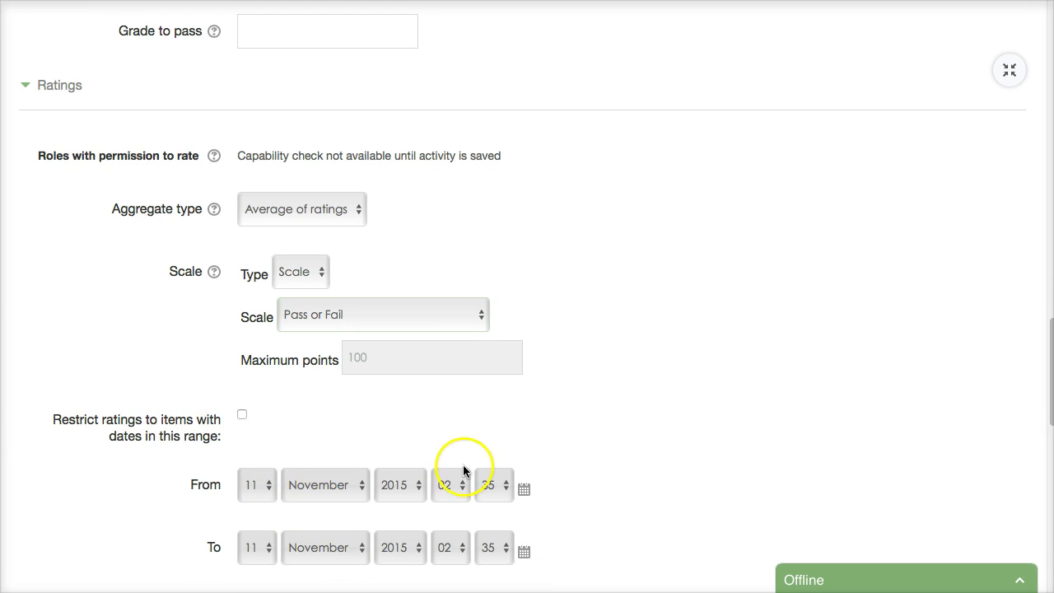
{"action": "scroll", "coordinate": [266, 418], "scroll_direction": "down", "scroll_amount": 1}
{"action": "scroll", "coordinate": [256, 421], "scroll_direction": "down", "scroll_amount": 3}
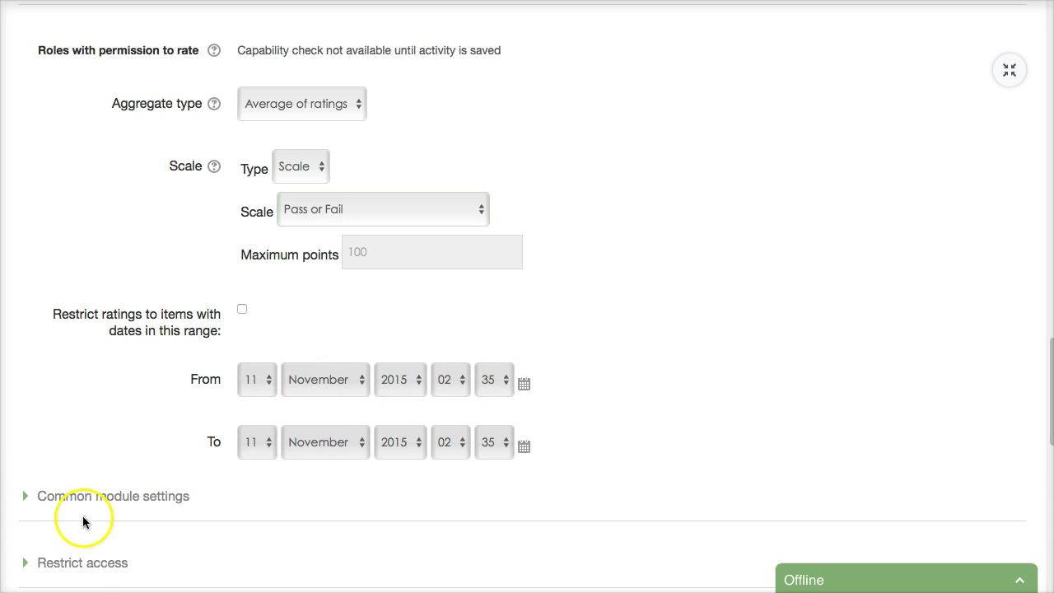
Step: Expand Common module settings and keep Visible set to Show
{"action": "left_click", "coordinate": [107, 494]}
{"action": "scroll", "coordinate": [170, 485], "scroll_direction": "down", "scroll_amount": 3}
{"action": "scroll", "coordinate": [262, 474], "scroll_direction": "down", "scroll_amount": 2}
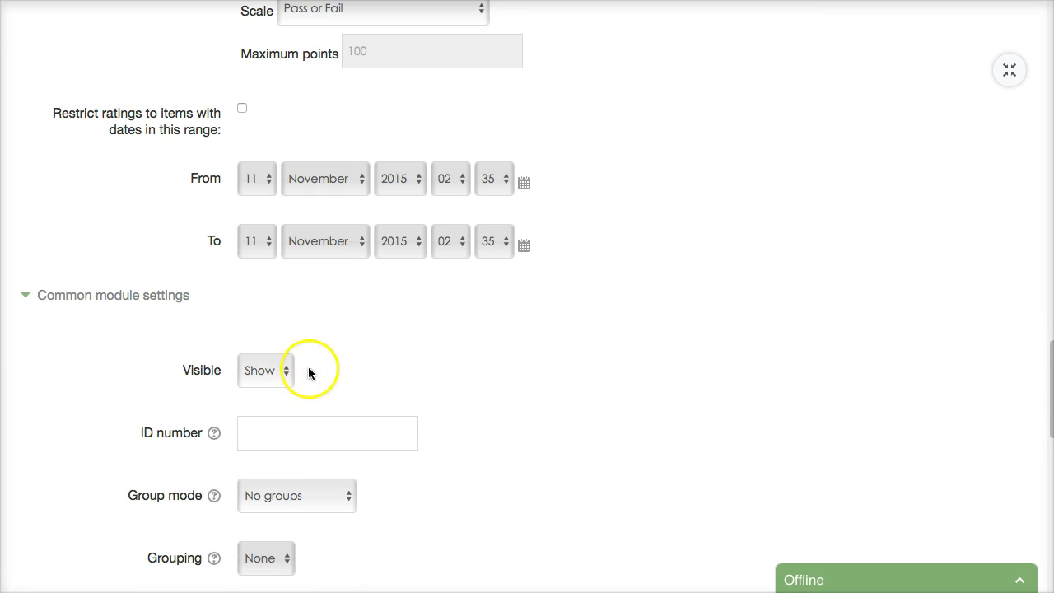
{"action": "scroll", "coordinate": [327, 456], "scroll_direction": "down", "scroll_amount": 2}
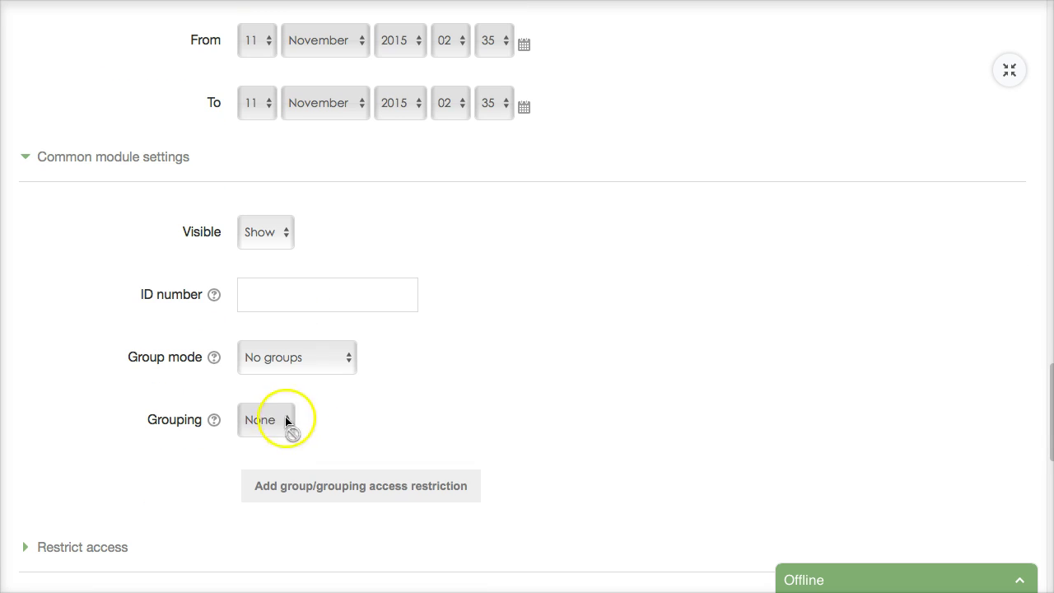
{"action": "left_click", "coordinate": [286, 236]}
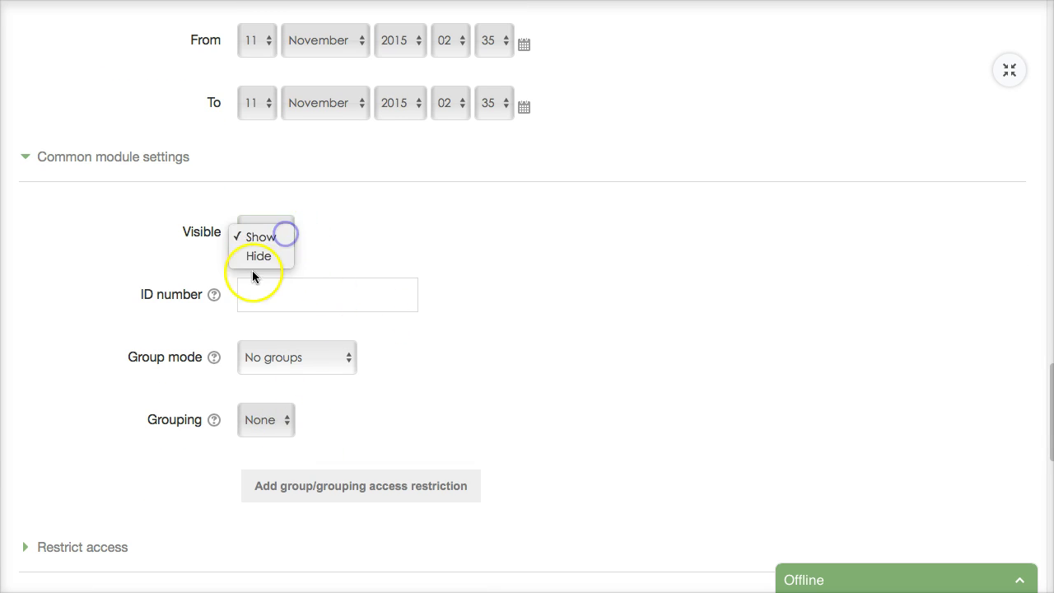
{"action": "left_click", "coordinate": [393, 225]}
Step: Keep Group mode at No groups and read the group mode help
{"action": "scroll", "coordinate": [181, 486], "scroll_direction": "down", "scroll_amount": 1}
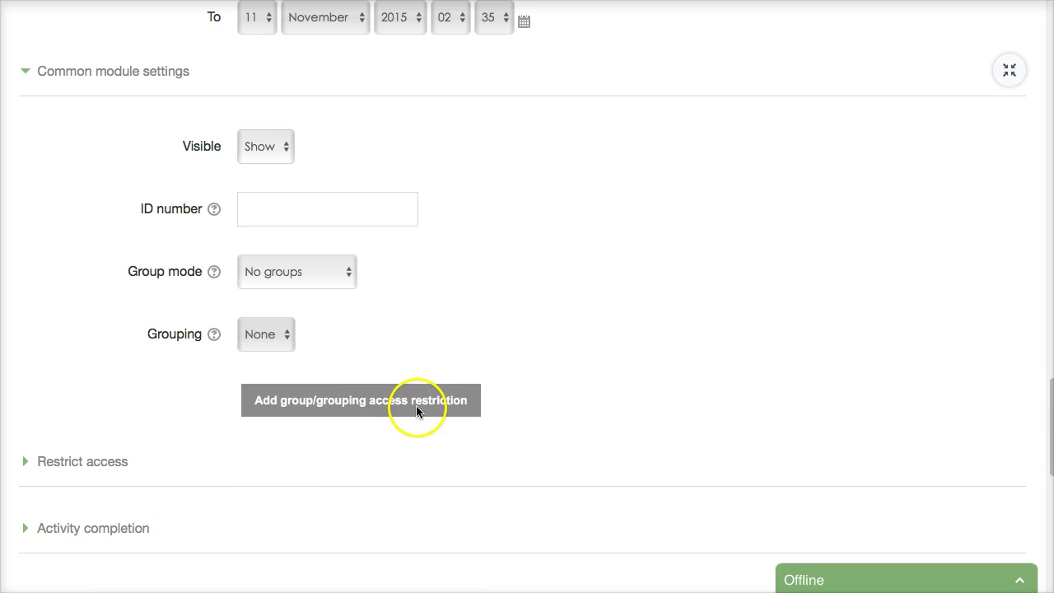
{"action": "left_click", "coordinate": [287, 334]}
{"action": "left_click", "coordinate": [348, 280]}
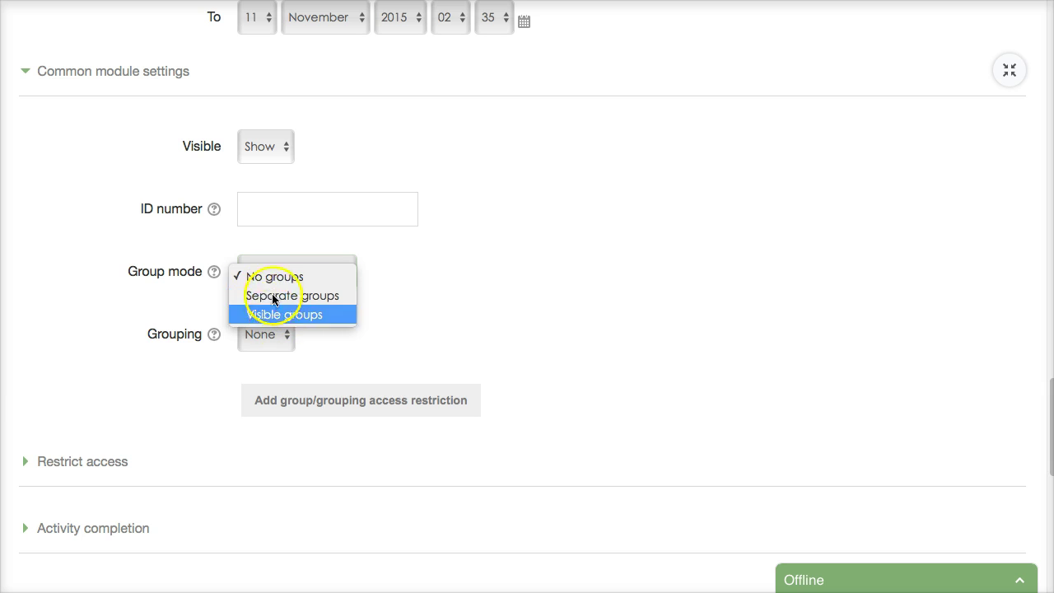
{"action": "left_click", "coordinate": [216, 270]}
{"action": "left_click", "coordinate": [216, 270]}
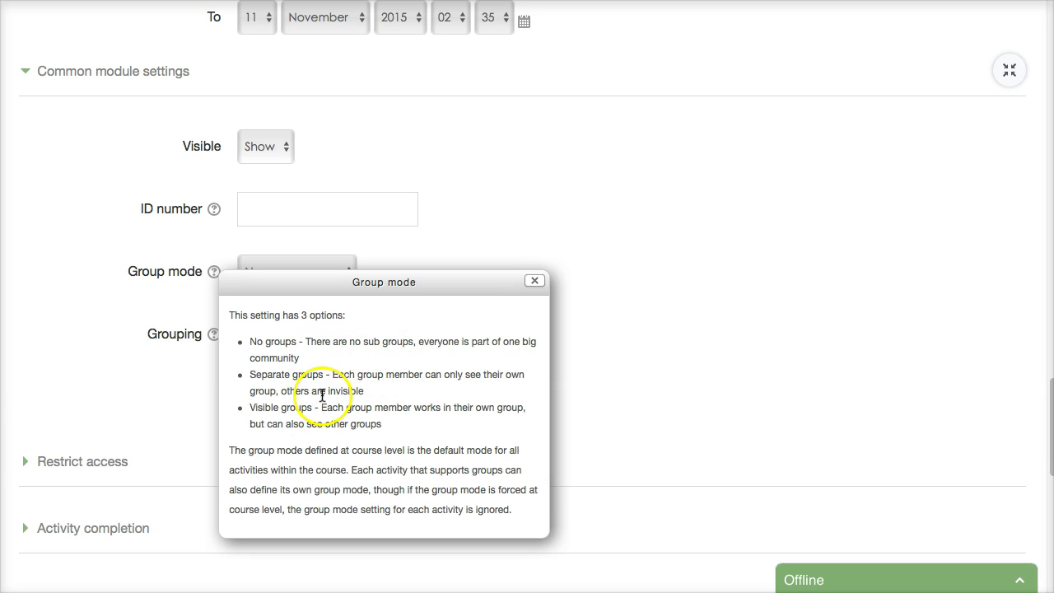
{"action": "scroll", "coordinate": [330, 422], "scroll_direction": "down", "scroll_amount": 1}
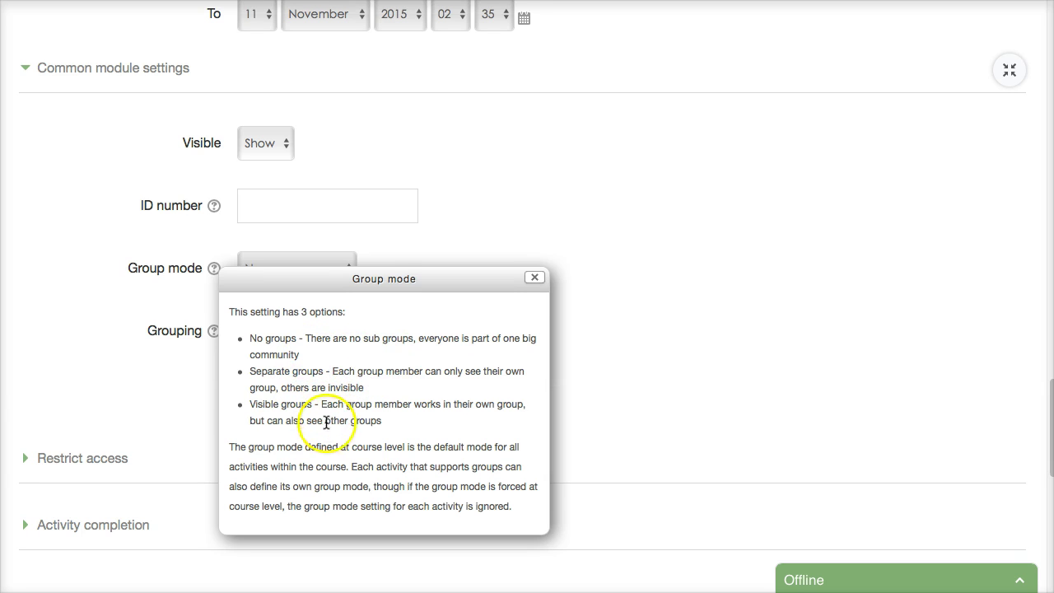
{"action": "left_click", "coordinate": [535, 278]}
Step: Expand Restrict access, leaving no access restrictions added
{"action": "left_click", "coordinate": [110, 458]}
{"action": "scroll", "coordinate": [165, 449], "scroll_direction": "down", "scroll_amount": 1}
{"action": "scroll", "coordinate": [281, 504], "scroll_direction": "down", "scroll_amount": 1}
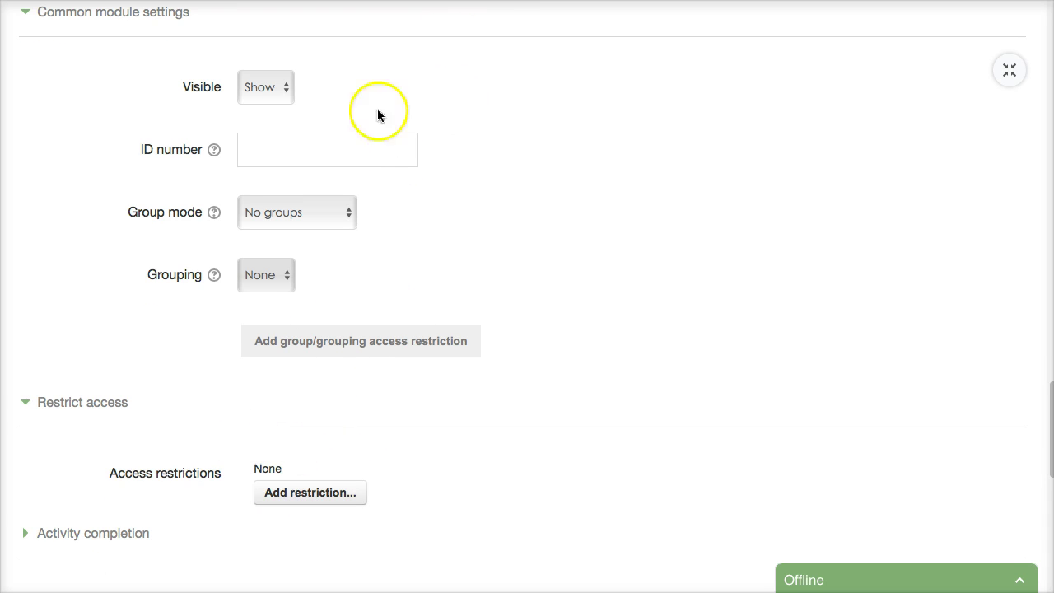
{"action": "scroll", "coordinate": [329, 346], "scroll_direction": "down", "scroll_amount": 4}
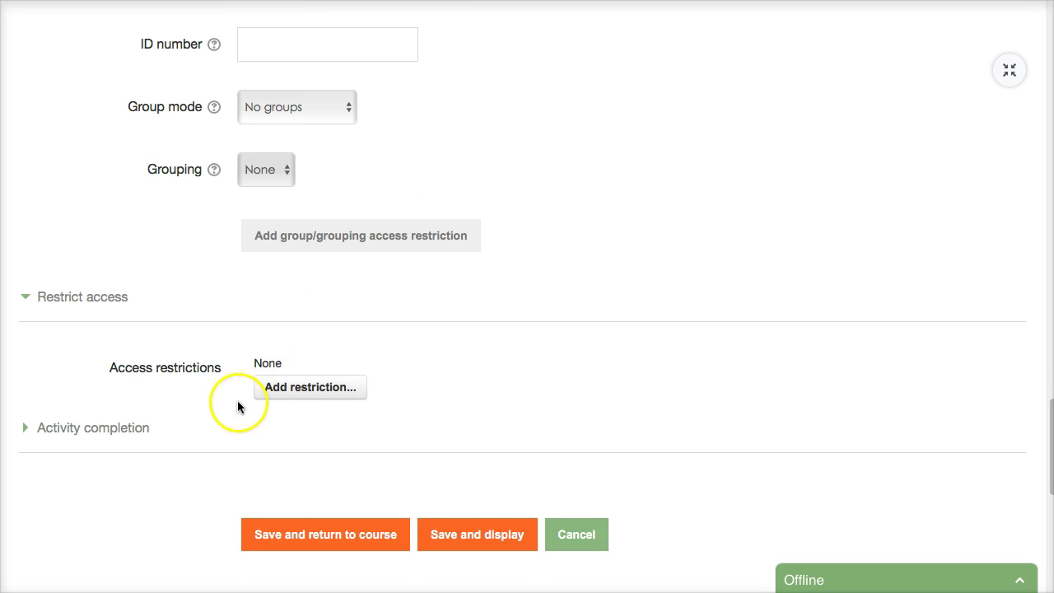
Step: Keep activity completion on manual tracking and save the Demo forum back to the course
{"action": "left_click", "coordinate": [128, 428]}
{"action": "scroll", "coordinate": [332, 434], "scroll_direction": "down", "scroll_amount": 4}
{"action": "scroll", "coordinate": [247, 416], "scroll_direction": "down", "scroll_amount": 3}
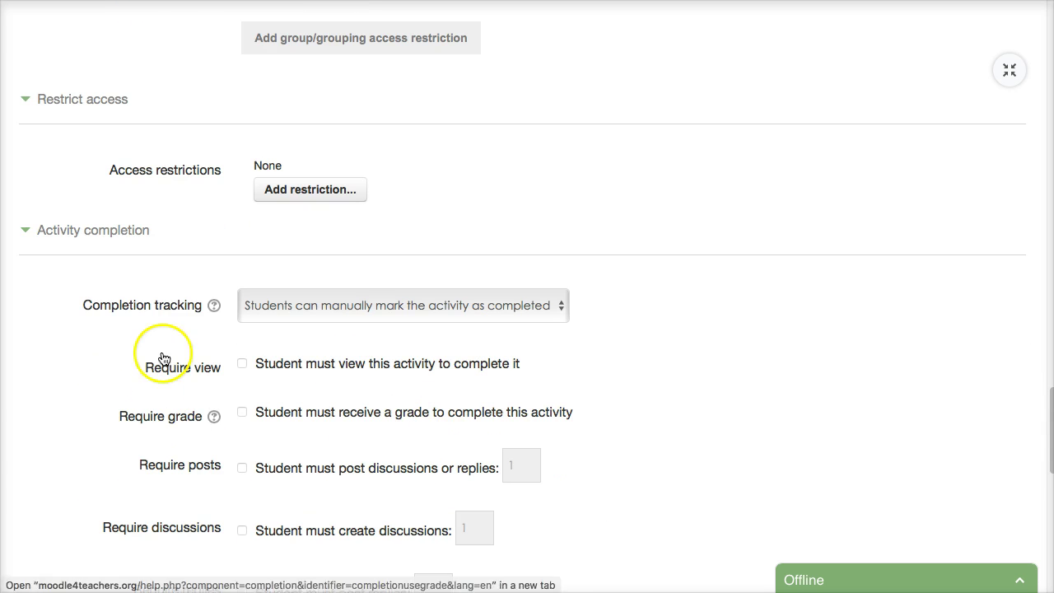
{"action": "left_click", "coordinate": [557, 320]}
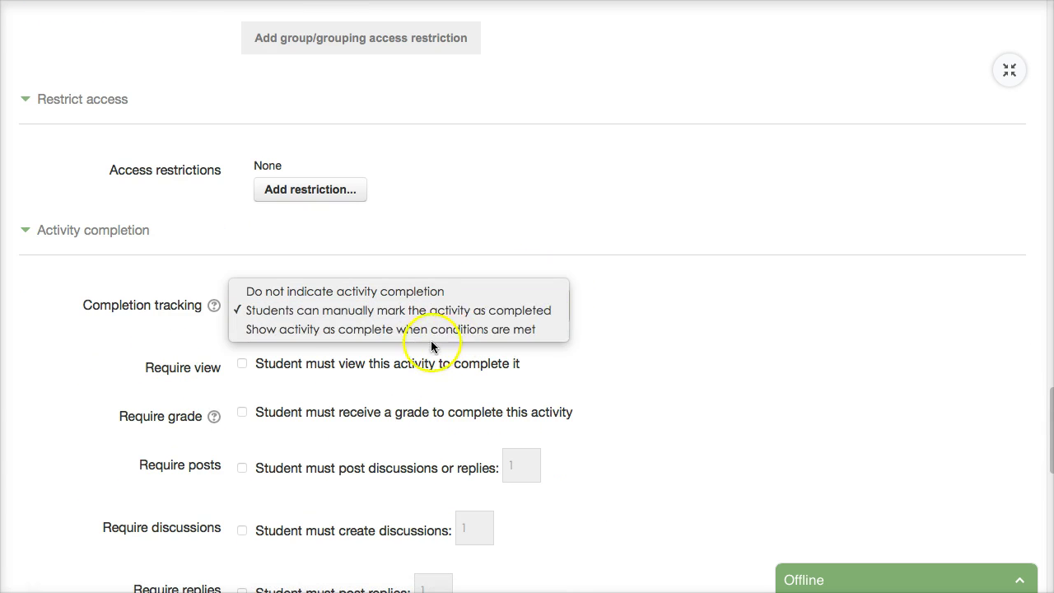
{"action": "left_click", "coordinate": [713, 440]}
{"action": "scroll", "coordinate": [272, 462], "scroll_direction": "down", "scroll_amount": 10}
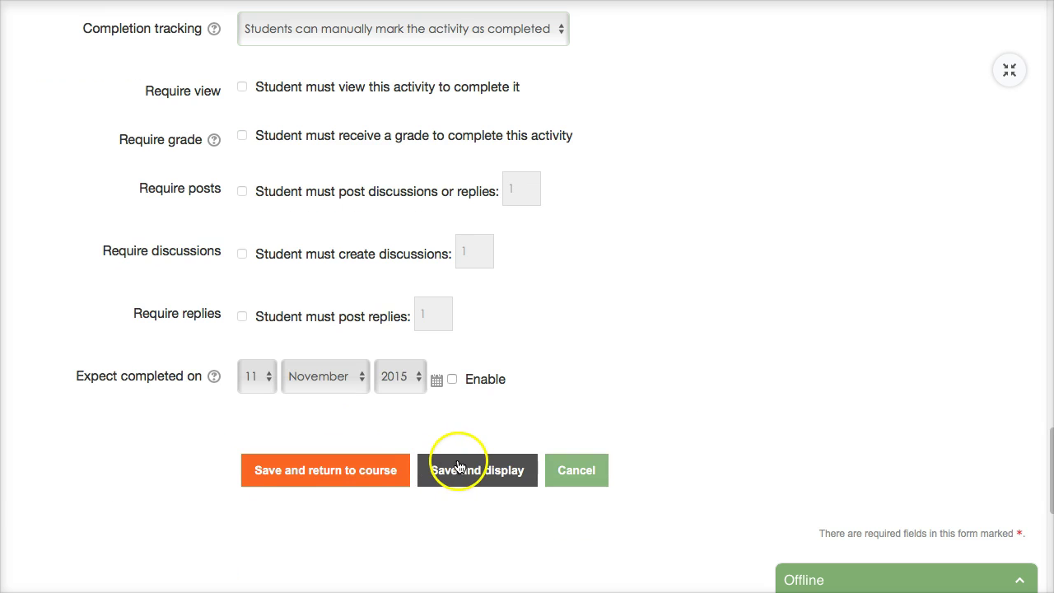
{"action": "left_click", "coordinate": [328, 469]}
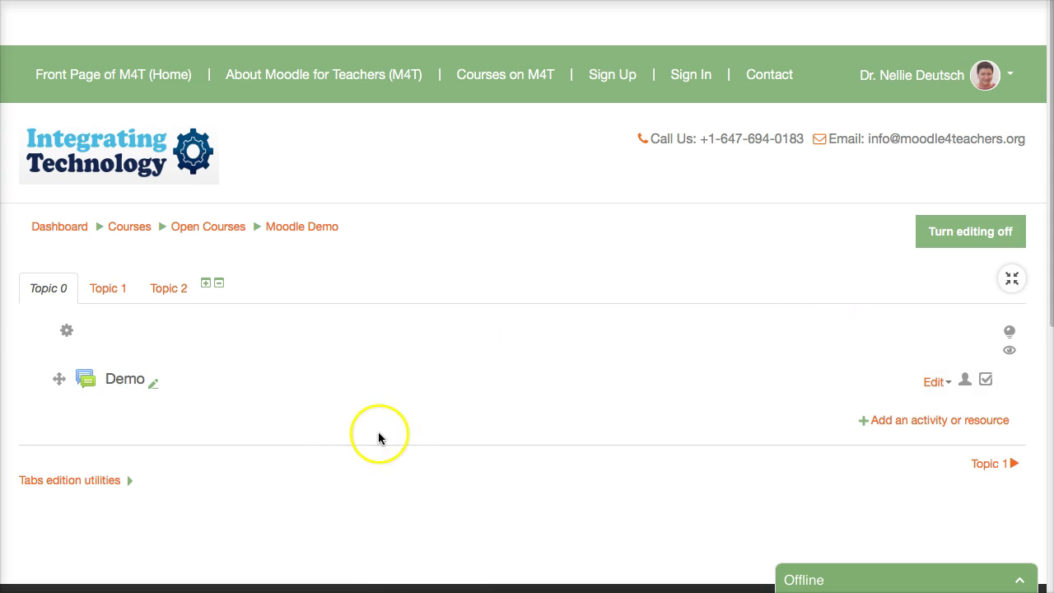
Step: Rename the Demo forum in Topic 0 to 'Demo 2' in place
{"action": "left_click", "coordinate": [152, 383]}
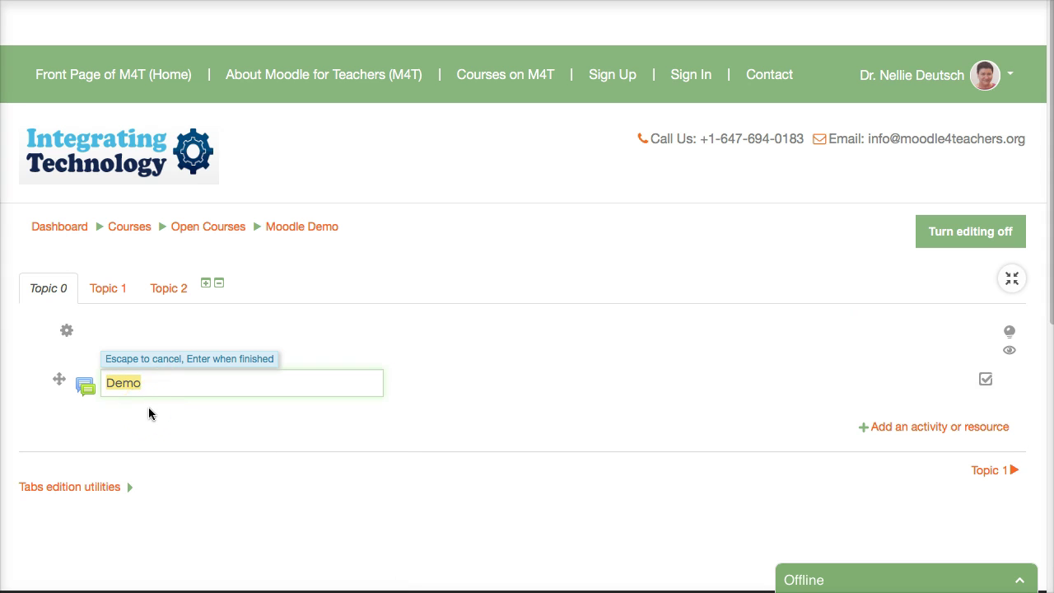
{"action": "key", "text": "BackSpace"}
{"action": "type", "text": "D"}
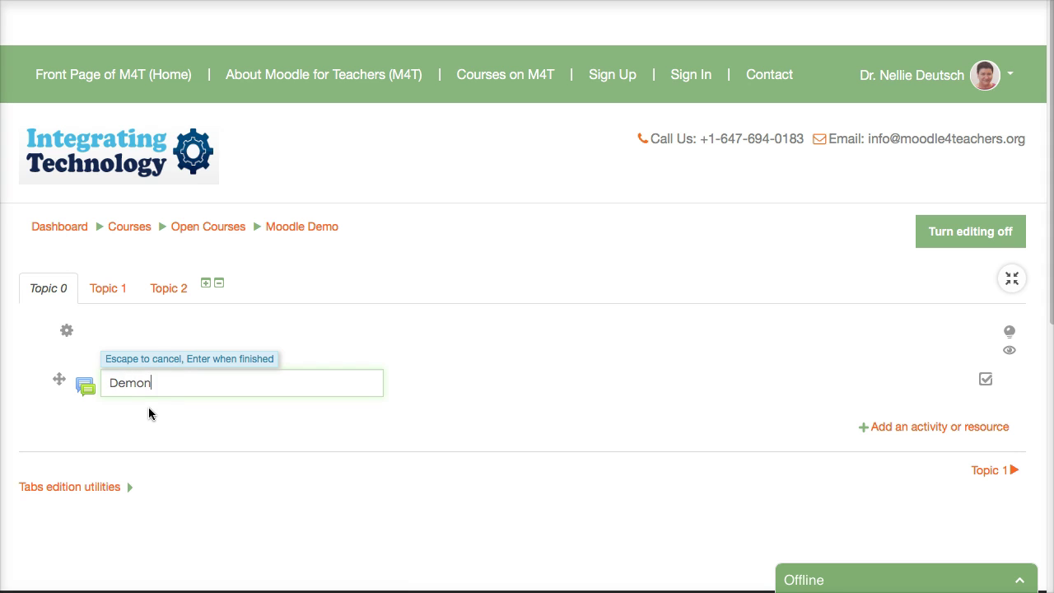
{"action": "type", "text": "emo 2"}
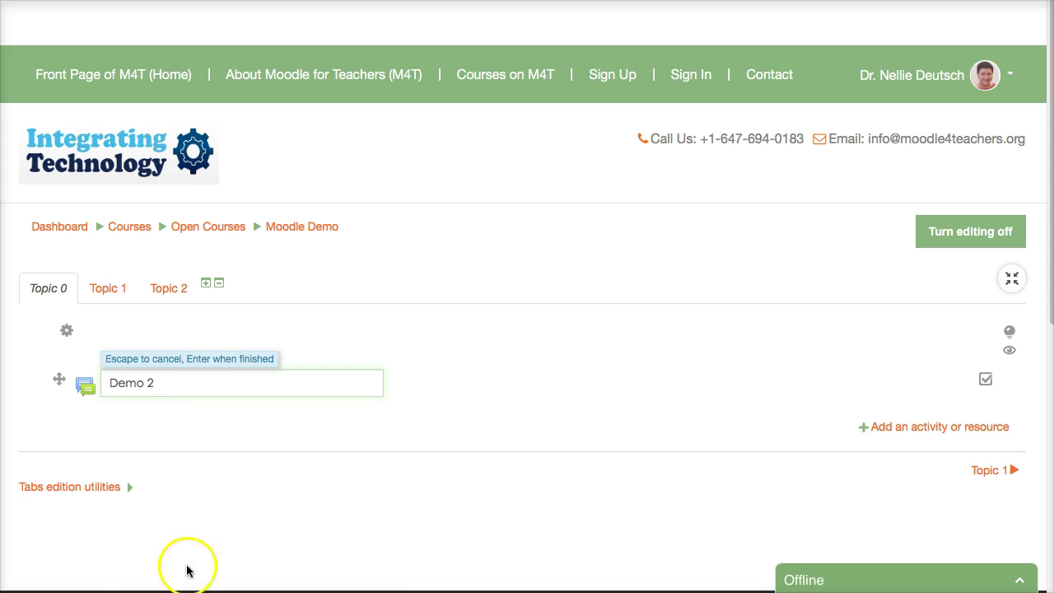
{"action": "key", "text": "Return"}
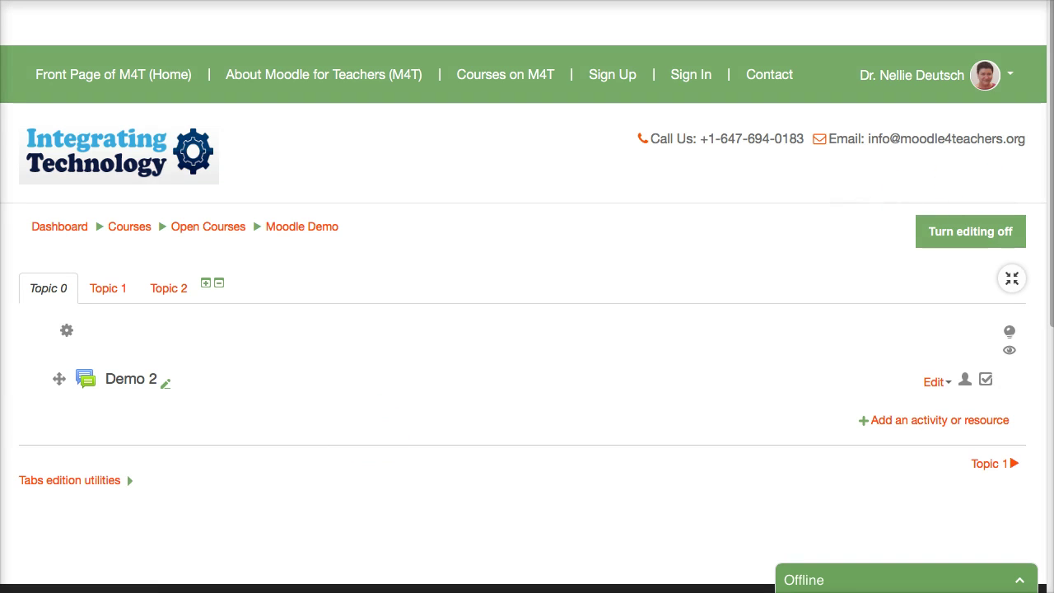
{"action": "left_click_drag", "start_coordinate": [947, 317], "coordinate": [949, 360]}
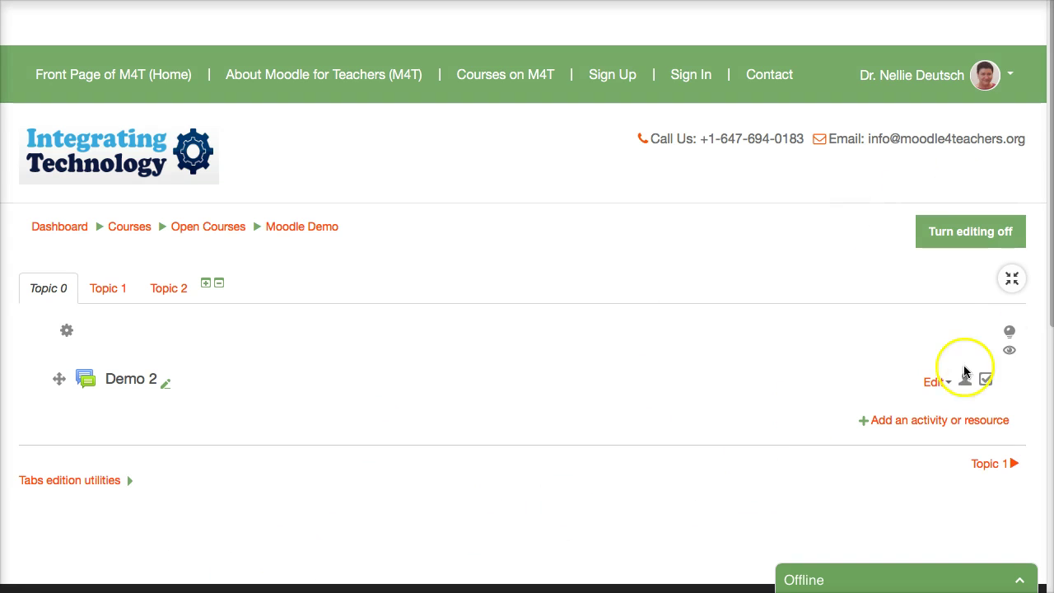
Step: Hide Demo 2 from students and indent it thirteen steps to the right
{"action": "left_click", "coordinate": [944, 382]}
{"action": "left_click", "coordinate": [911, 393]}
{"action": "left_click", "coordinate": [948, 382]}
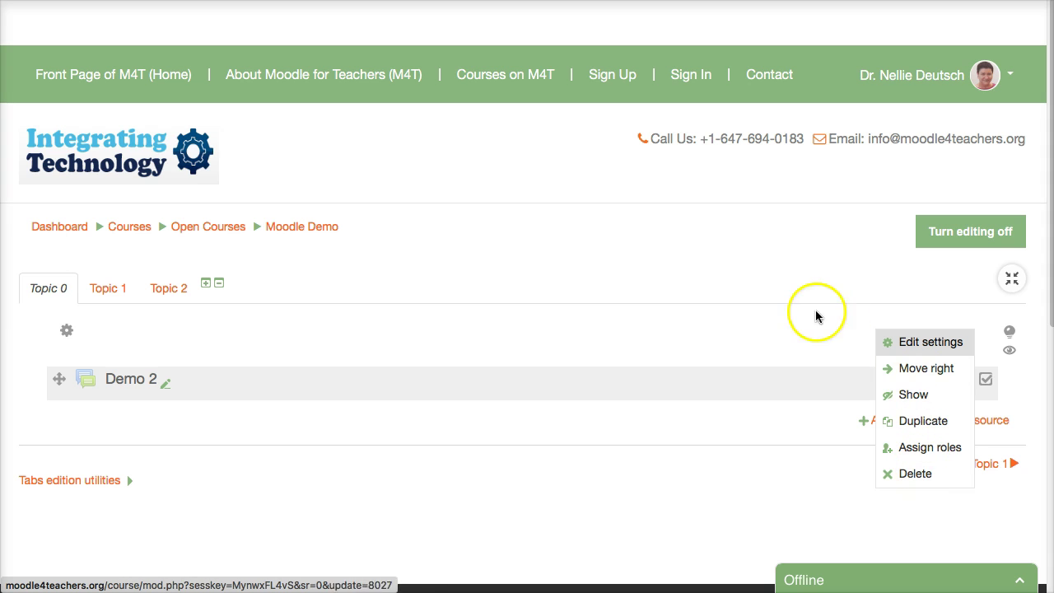
{"action": "left_click", "coordinate": [946, 371]}
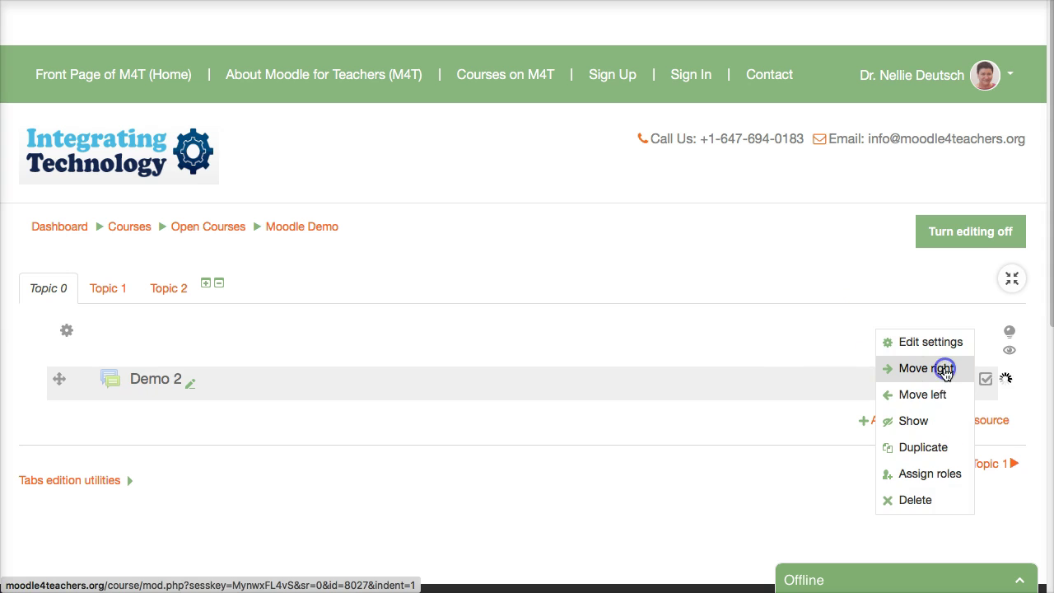
{"action": "left_click", "coordinate": [946, 371]}
{"action": "left_click", "coordinate": [946, 370]}
{"action": "left_click", "coordinate": [946, 371]}
{"action": "left_click", "coordinate": [946, 371]}
{"action": "left_click", "coordinate": [946, 371]}
{"action": "left_click", "coordinate": [946, 371]}
{"action": "left_click", "coordinate": [946, 371]}
{"action": "left_click", "coordinate": [946, 371]}
{"action": "left_click", "coordinate": [946, 370]}
{"action": "left_click", "coordinate": [945, 371]}
{"action": "left_click", "coordinate": [945, 371]}
{"action": "left_click", "coordinate": [946, 371]}
{"action": "left_click", "coordinate": [945, 371]}
{"action": "left_click", "coordinate": [945, 370]}
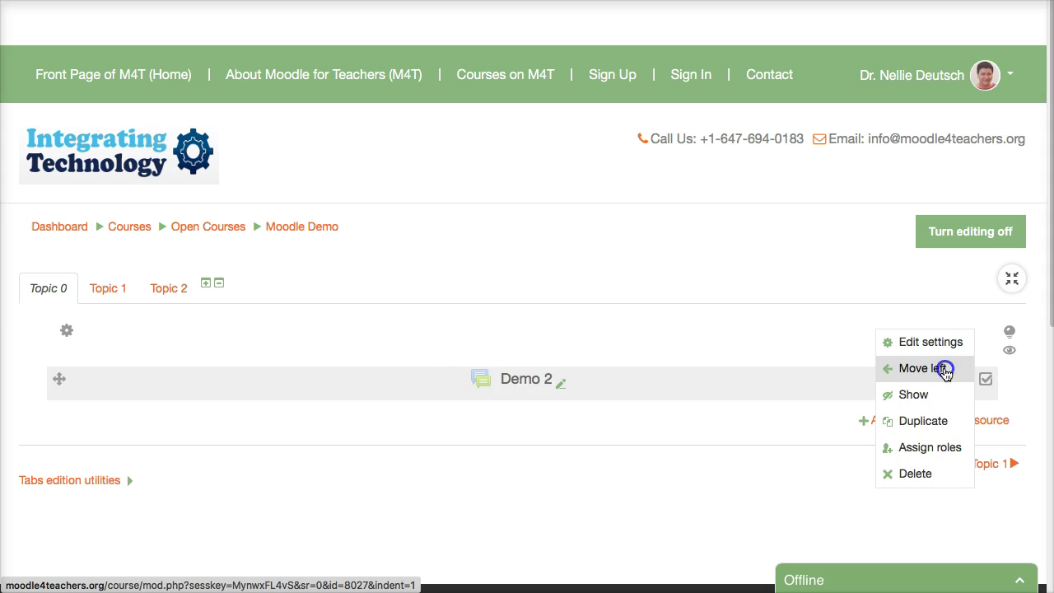
{"action": "left_click", "coordinate": [946, 370]}
{"action": "left_click", "coordinate": [946, 371]}
{"action": "left_click", "coordinate": [946, 371]}
Step: Move Demo 2 back left eight steps so it sits unindented, then close its menu
{"action": "left_click", "coordinate": [944, 370]}
{"action": "left_click", "coordinate": [924, 398]}
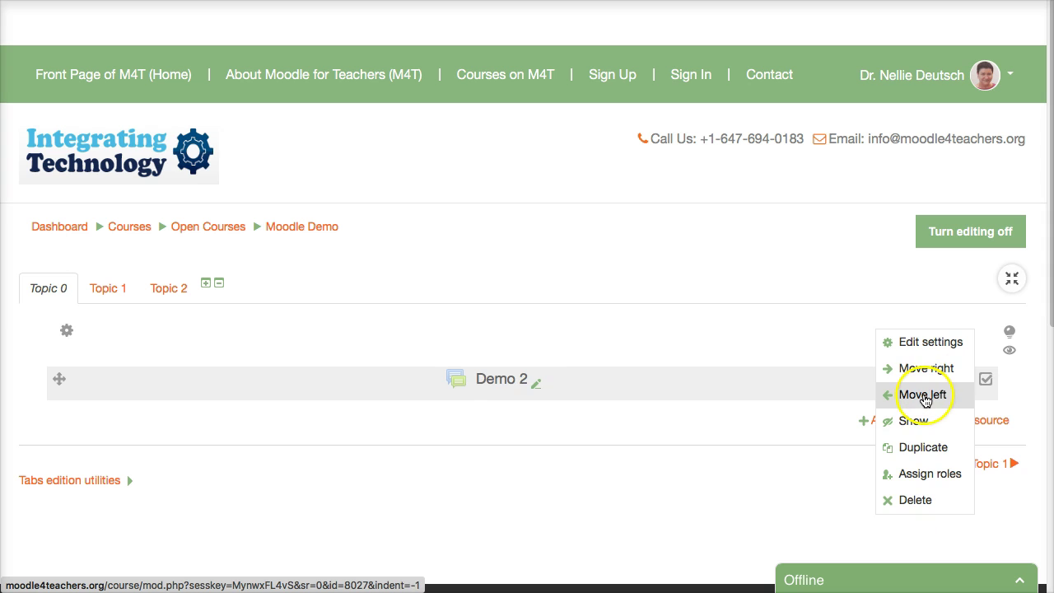
{"action": "left_click", "coordinate": [925, 397]}
{"action": "left_click", "coordinate": [924, 397]}
{"action": "left_click", "coordinate": [924, 397]}
{"action": "left_click", "coordinate": [925, 397]}
{"action": "left_click", "coordinate": [925, 397]}
{"action": "left_click", "coordinate": [924, 397]}
{"action": "left_click", "coordinate": [924, 397]}
{"action": "left_click", "coordinate": [923, 397]}
{"action": "left_click", "coordinate": [922, 397]}
{"action": "left_click", "coordinate": [923, 397]}
{"action": "left_click", "coordinate": [922, 397]}
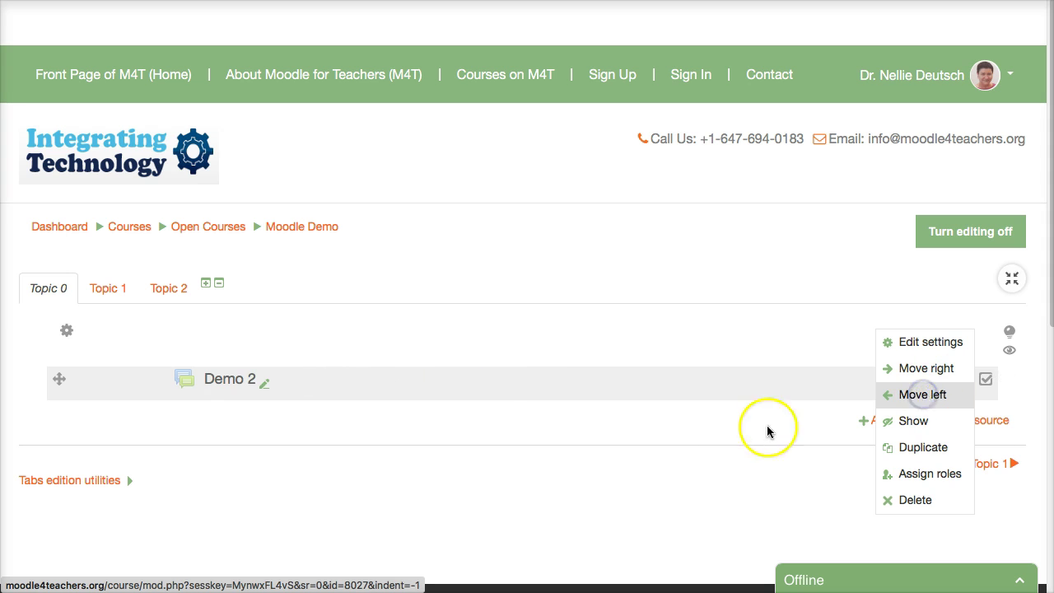
{"action": "left_click", "coordinate": [599, 430]}
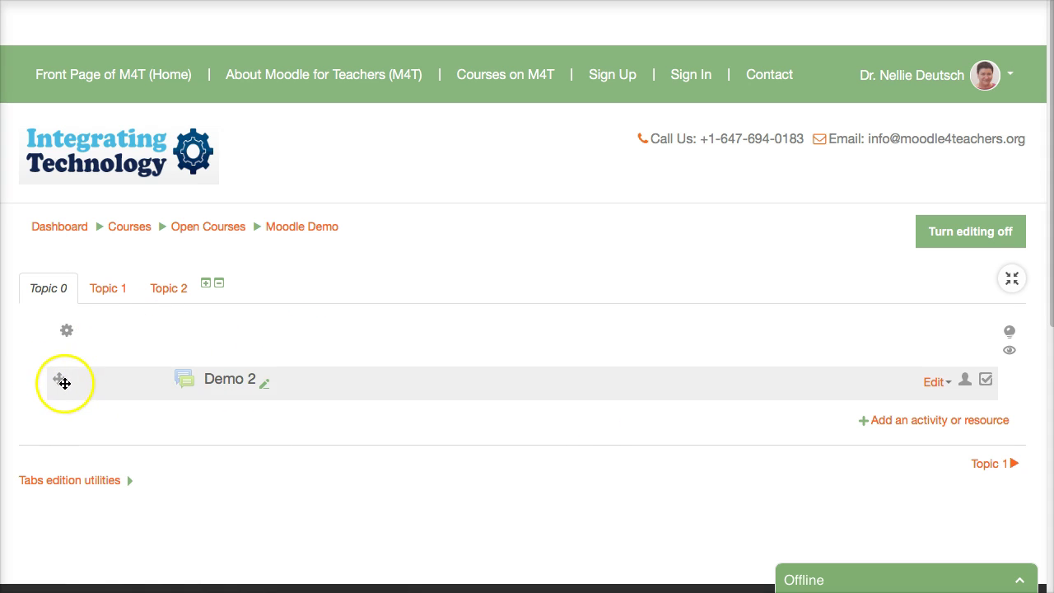
{"action": "left_click_drag", "start_coordinate": [64, 384], "coordinate": [53, 358]}
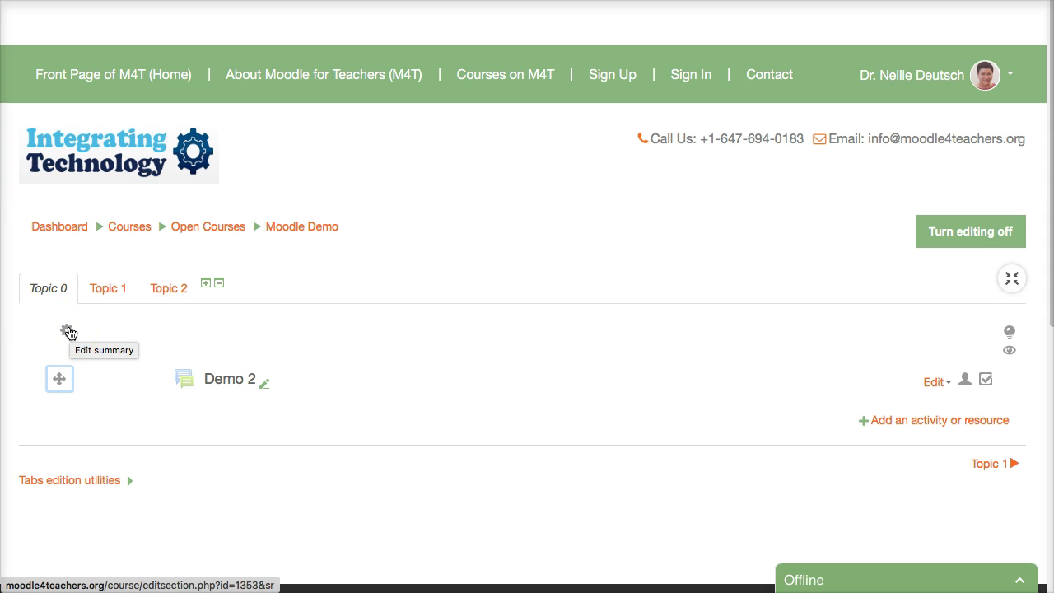
Step: Untick the default section name for Topic 0 and name it 'Trying things out'
{"action": "left_click_drag", "start_coordinate": [68, 332], "coordinate": [93, 332]}
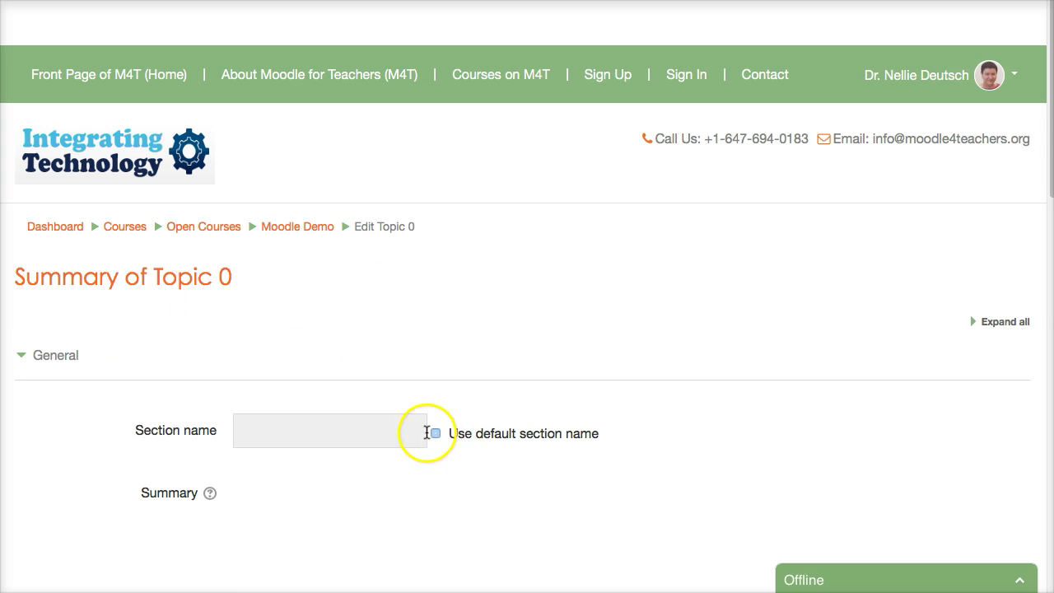
{"action": "scroll", "coordinate": [445, 426], "scroll_direction": "down", "scroll_amount": 1}
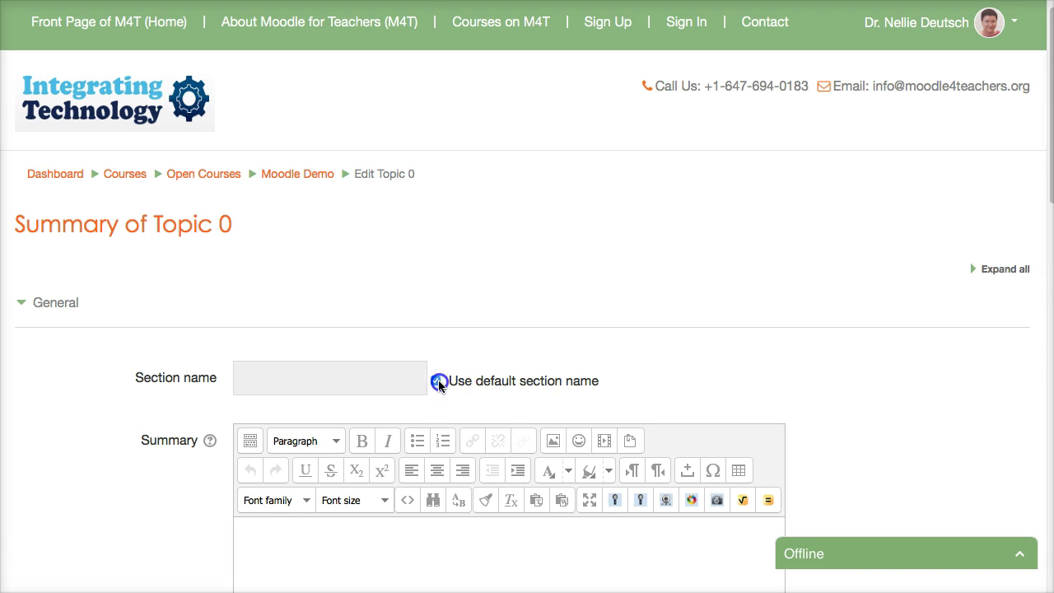
{"action": "scroll", "coordinate": [349, 499], "scroll_direction": "down", "scroll_amount": 2}
{"action": "left_click", "coordinate": [382, 538]}
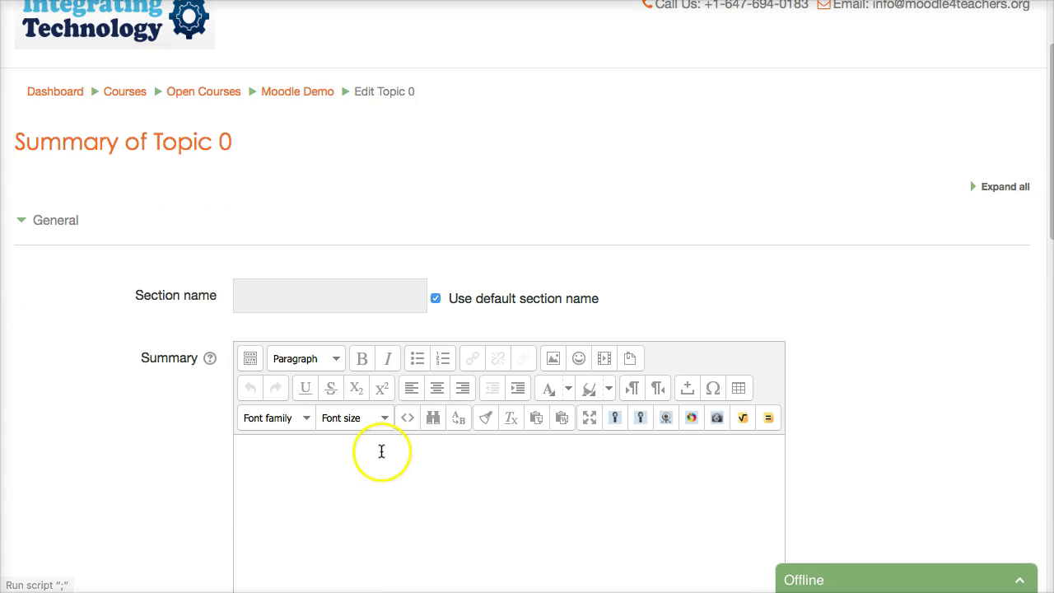
{"action": "left_click", "coordinate": [436, 301]}
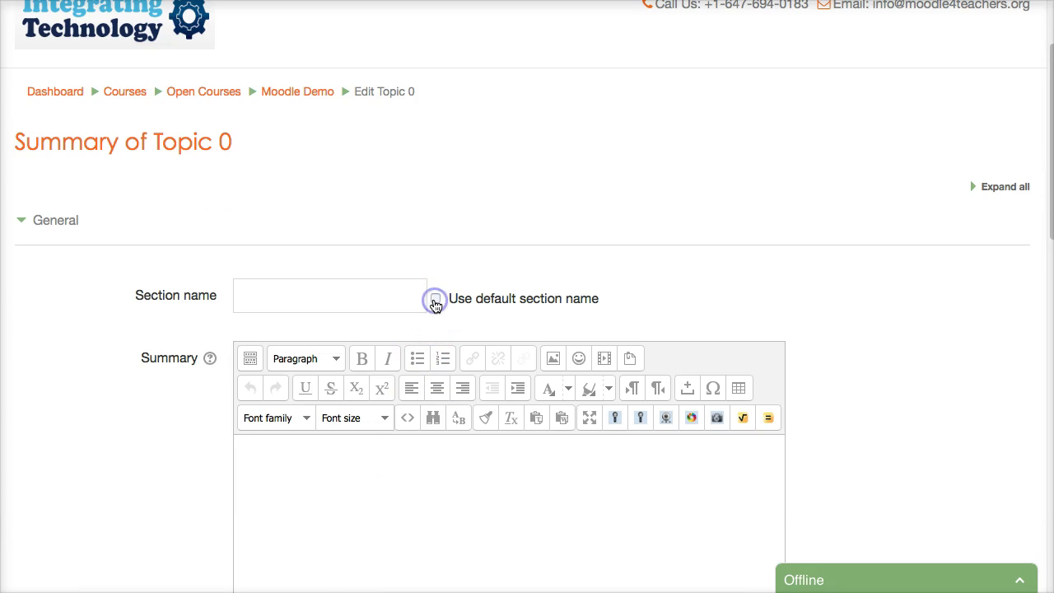
{"action": "left_click", "coordinate": [305, 290]}
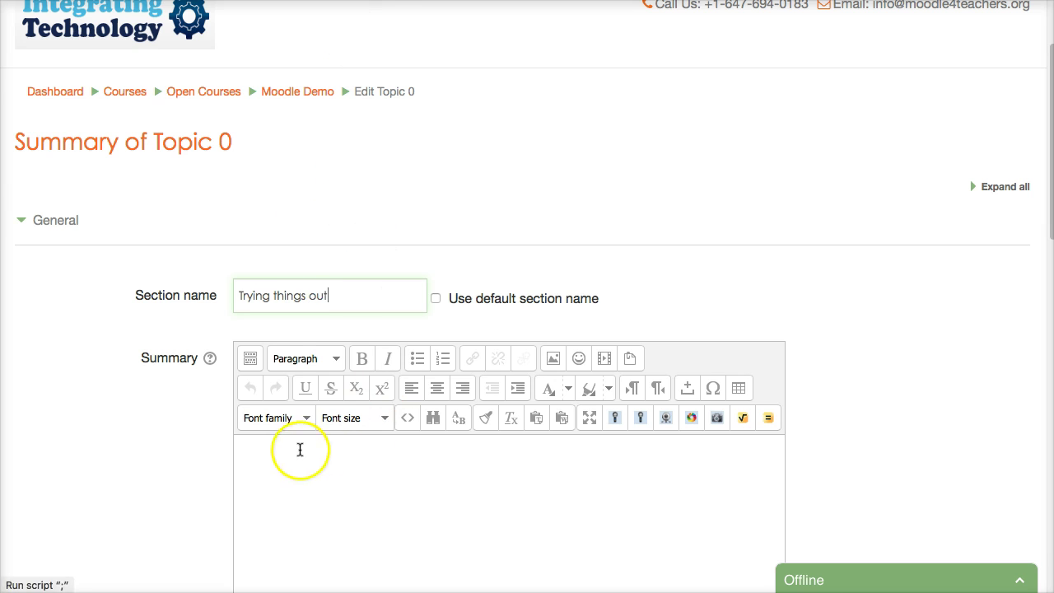
{"action": "scroll", "coordinate": [214, 332], "scroll_direction": "down", "scroll_amount": 5}
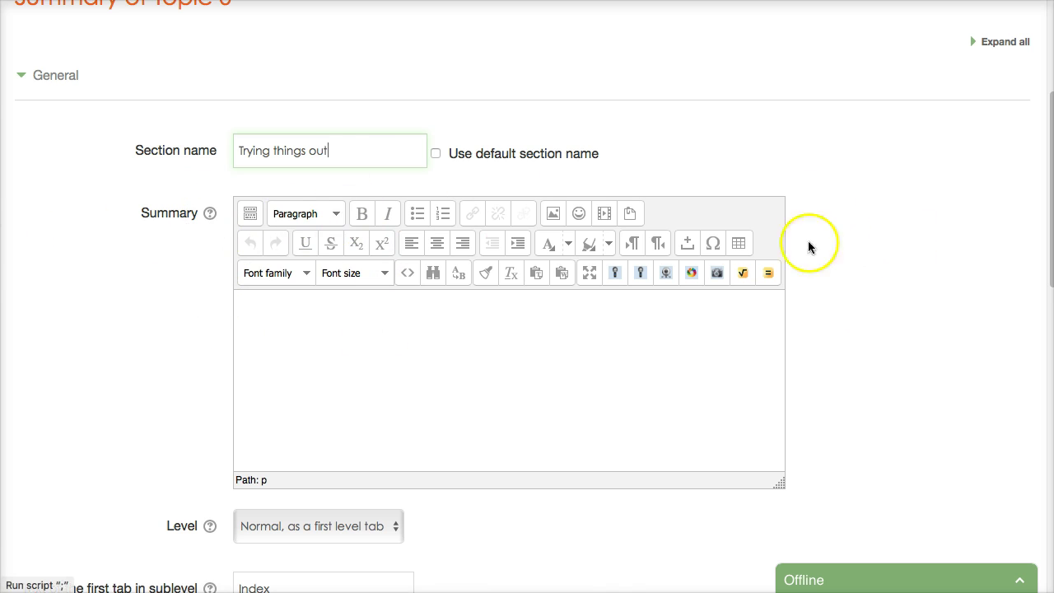
Step: Make a first audio recording attempt with microphone access allowed, then abandon it
{"action": "left_click", "coordinate": [614, 273]}
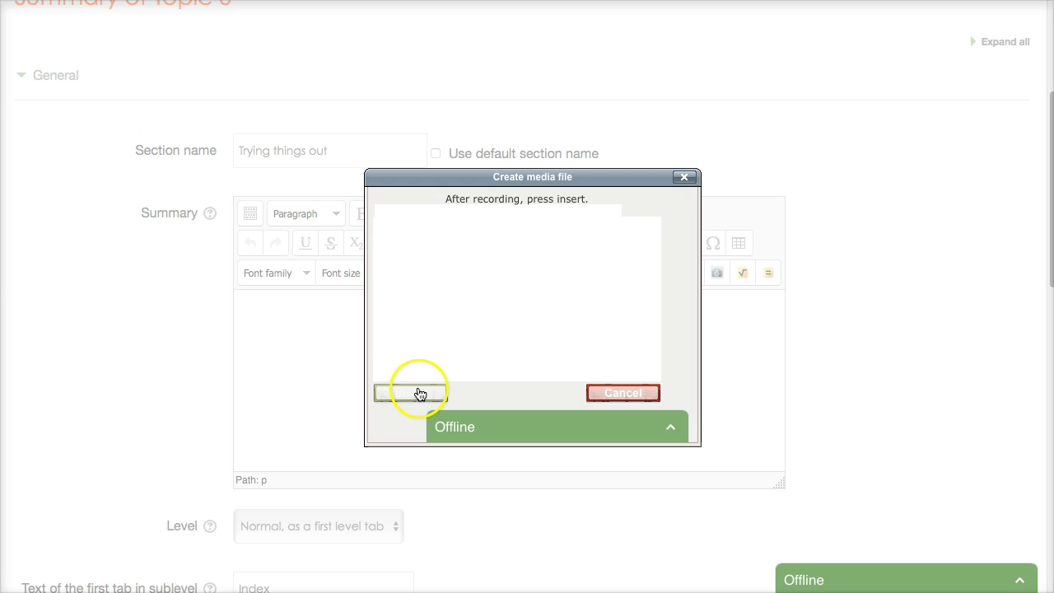
{"action": "left_click", "coordinate": [506, 341]}
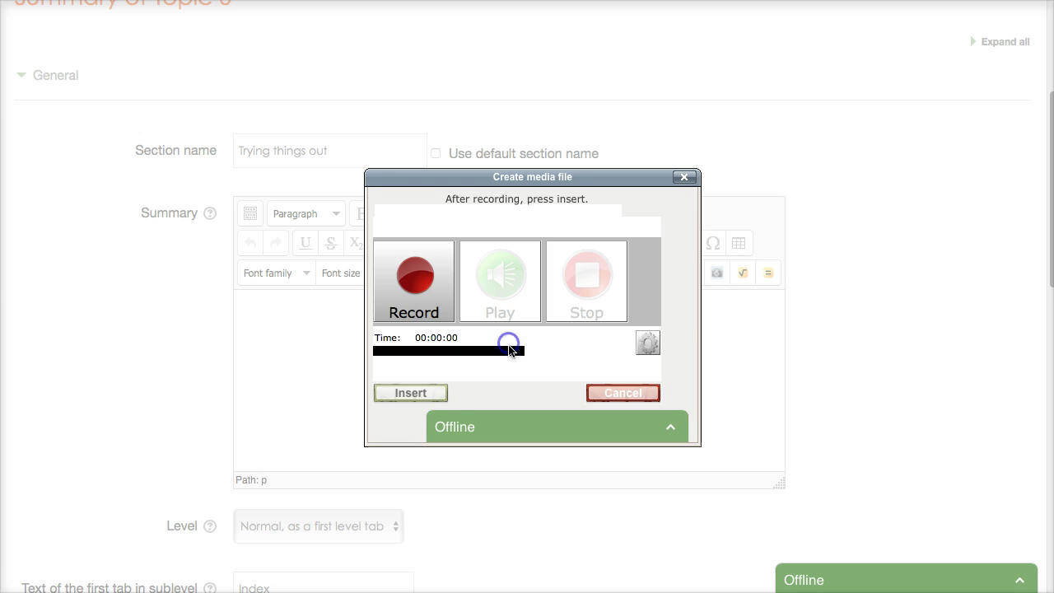
{"action": "left_click", "coordinate": [425, 285]}
{"action": "left_click", "coordinate": [406, 397]}
{"action": "left_click", "coordinate": [426, 278]}
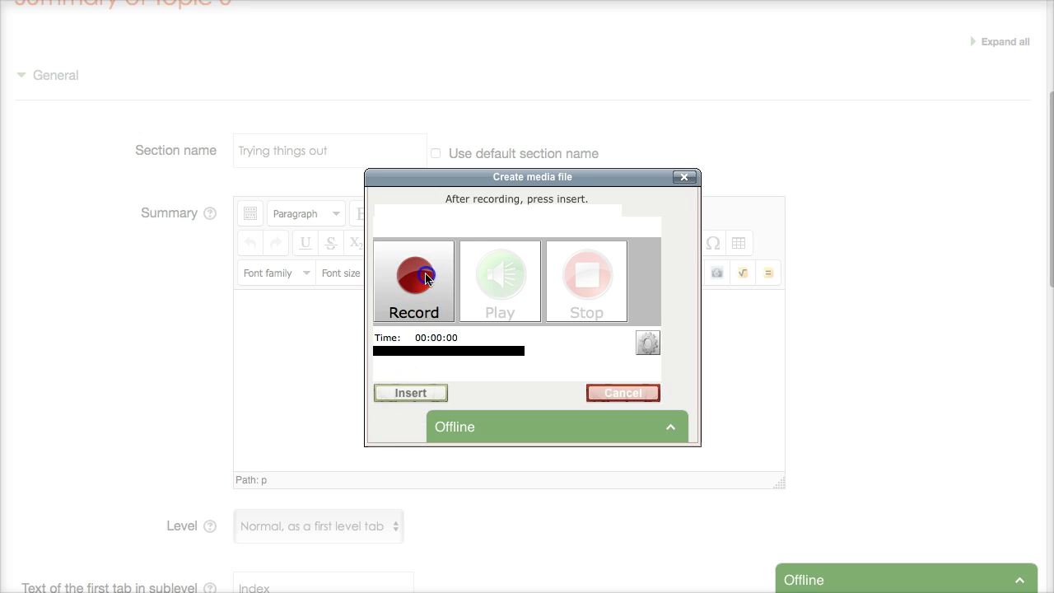
{"action": "left_click", "coordinate": [427, 399]}
{"action": "left_click", "coordinate": [437, 371]}
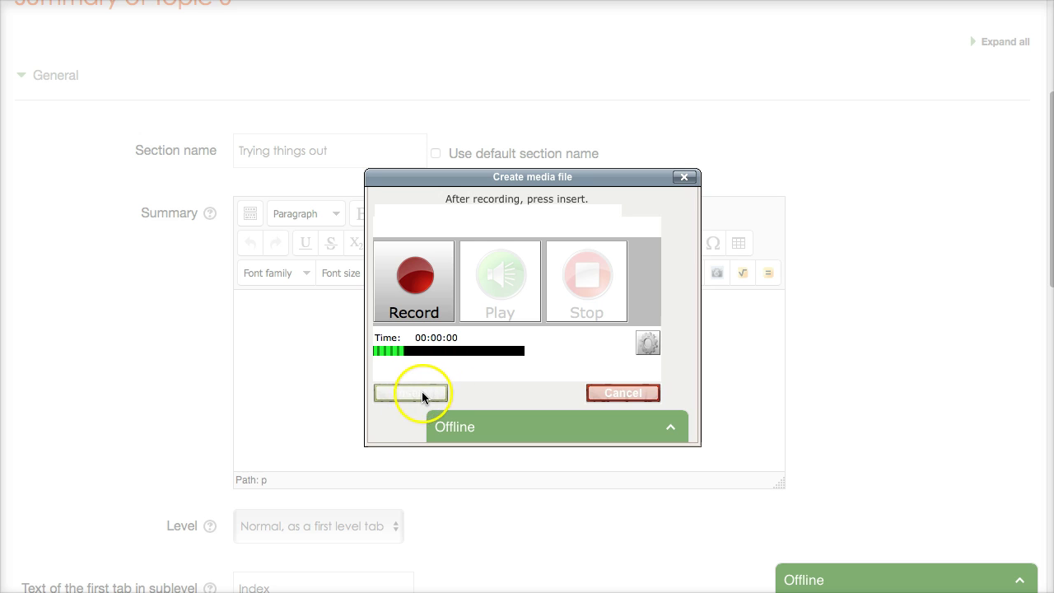
{"action": "left_click", "coordinate": [420, 394]}
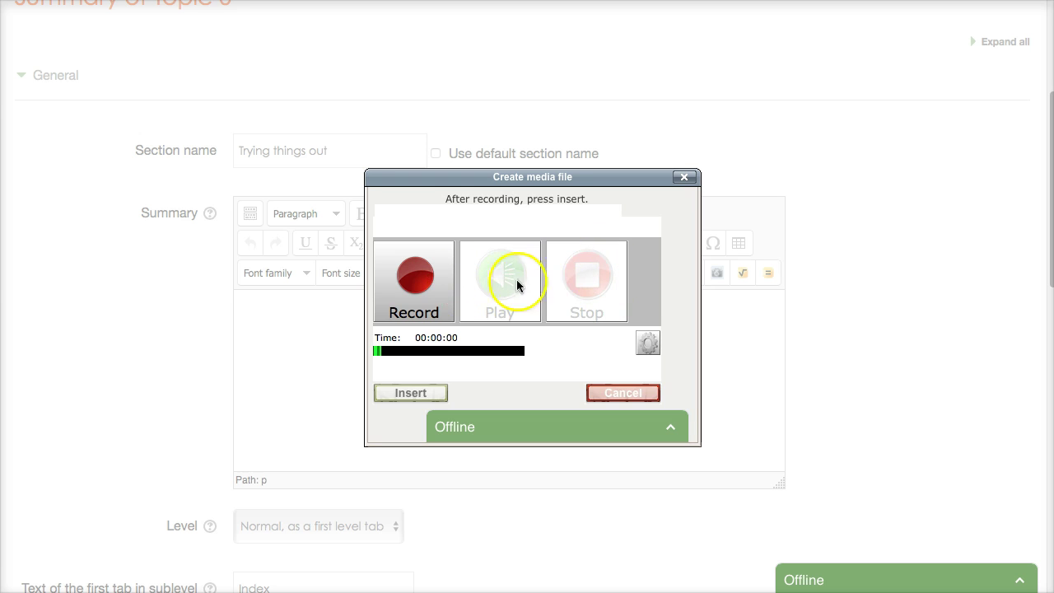
{"action": "left_click", "coordinate": [631, 400]}
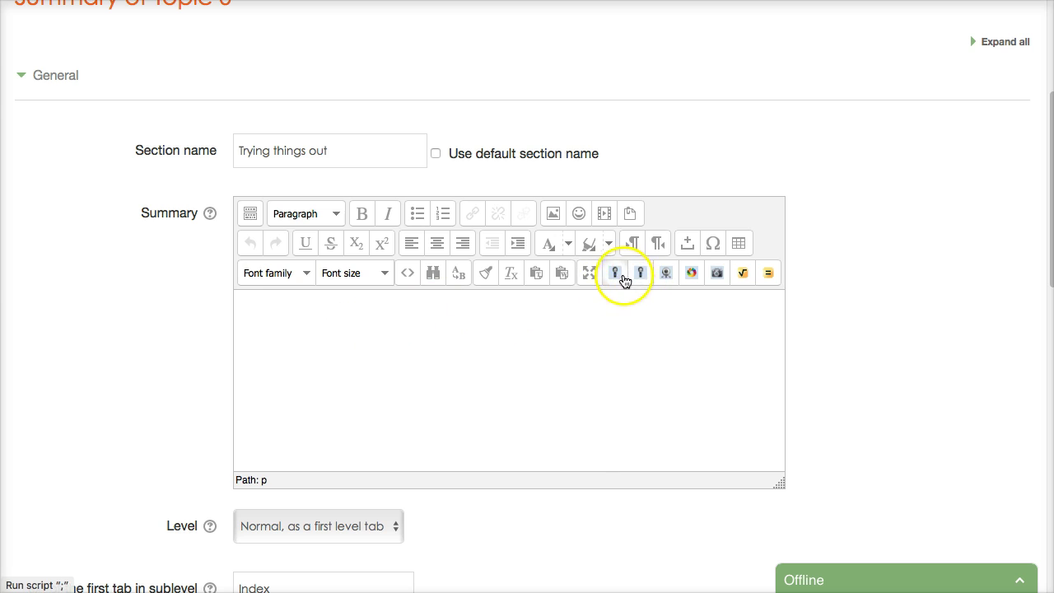
Step: Record a new audio clip and insert upfile_1895620519.mp3 into the summary
{"action": "left_click", "coordinate": [620, 275]}
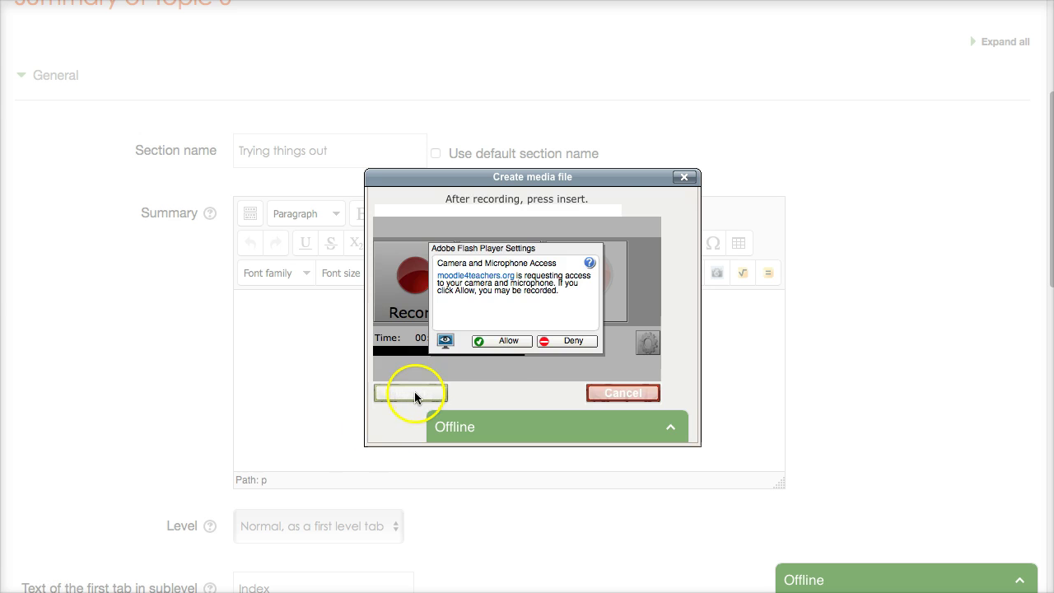
{"action": "left_click", "coordinate": [513, 340]}
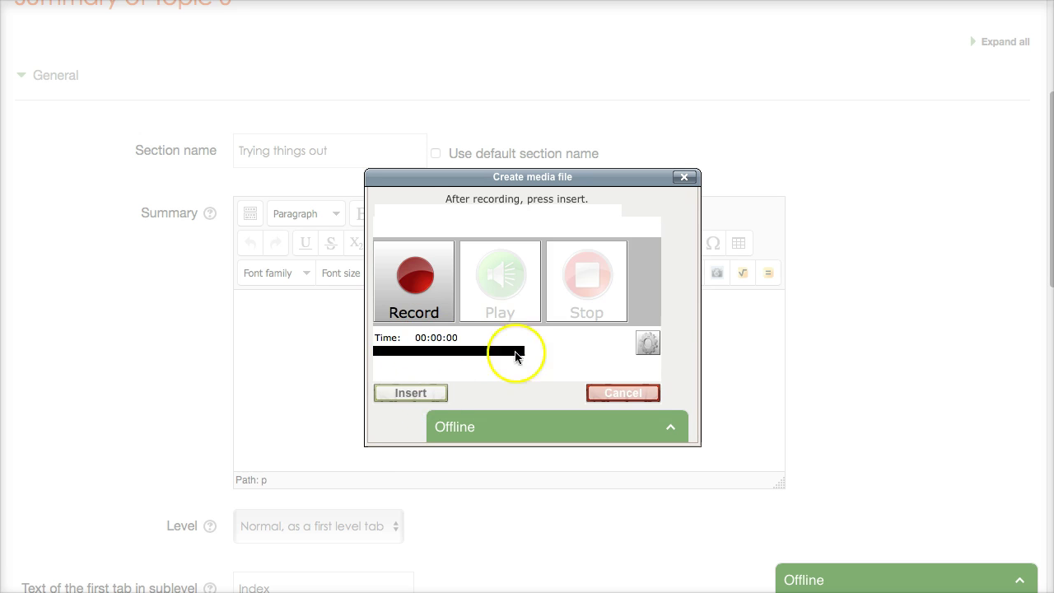
{"action": "left_click", "coordinate": [413, 283]}
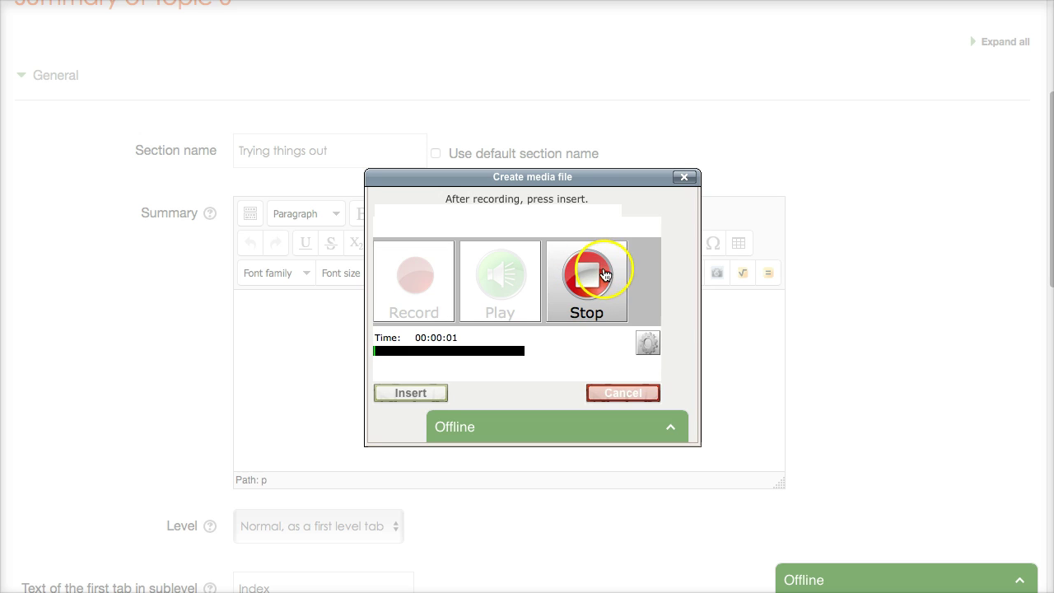
{"action": "left_click", "coordinate": [595, 276]}
{"action": "left_click", "coordinate": [431, 395]}
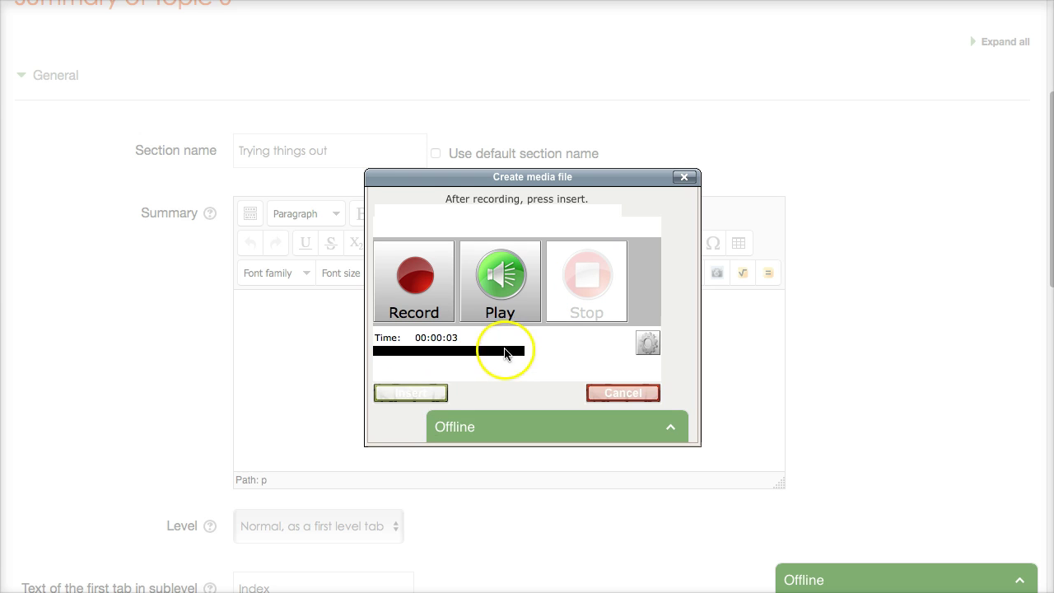
{"action": "left_click", "coordinate": [404, 391]}
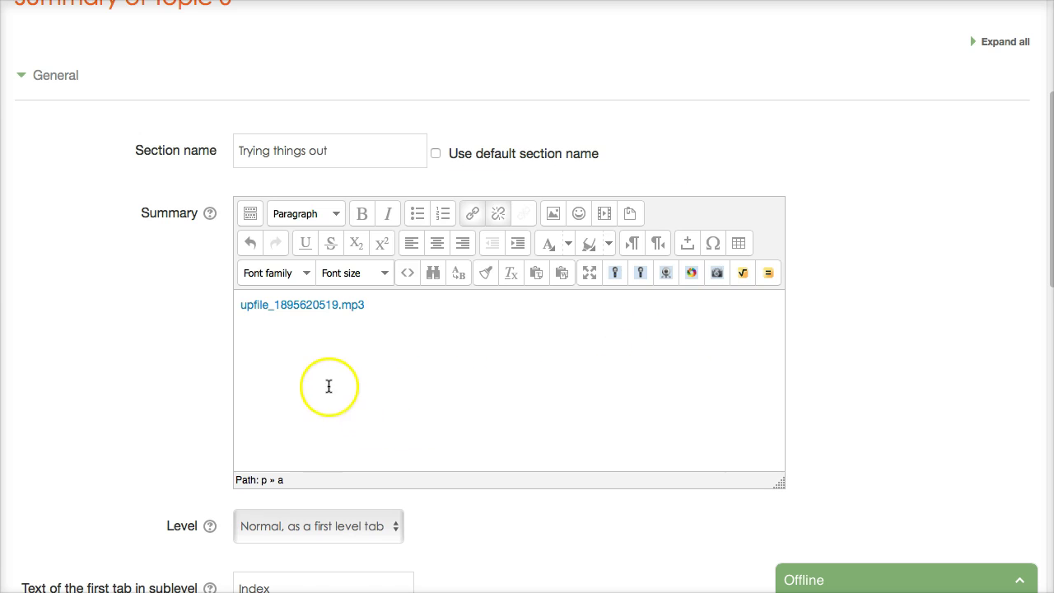
{"action": "scroll", "coordinate": [382, 406], "scroll_direction": "down", "scroll_amount": 1}
{"action": "scroll", "coordinate": [381, 406], "scroll_direction": "down", "scroll_amount": 1}
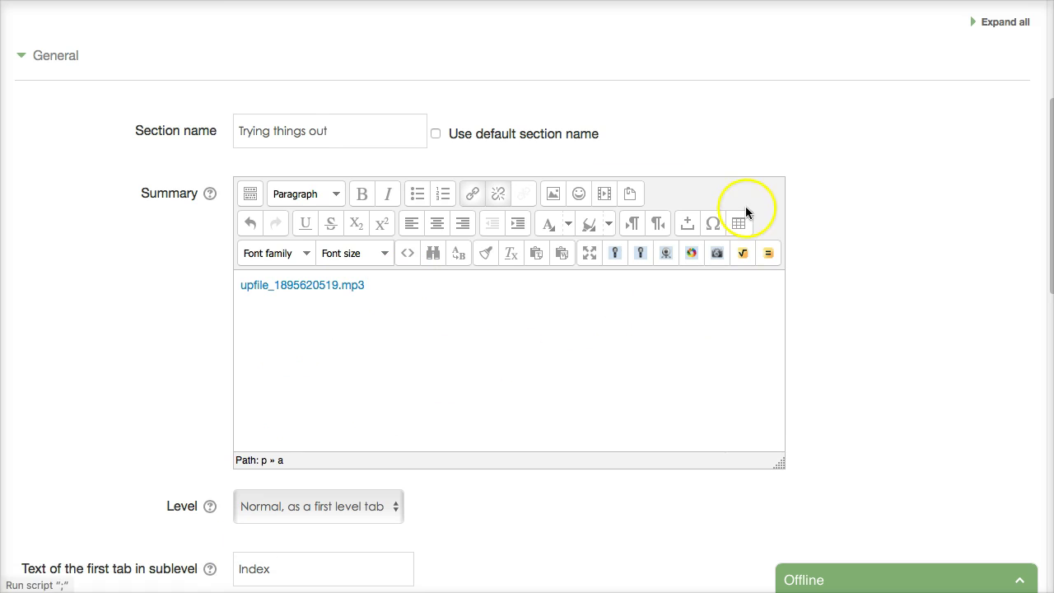
Step: Record a webcam video, insert 55556259118020.flv, and put it on its own line below the mp3 link
{"action": "left_click", "coordinate": [668, 253]}
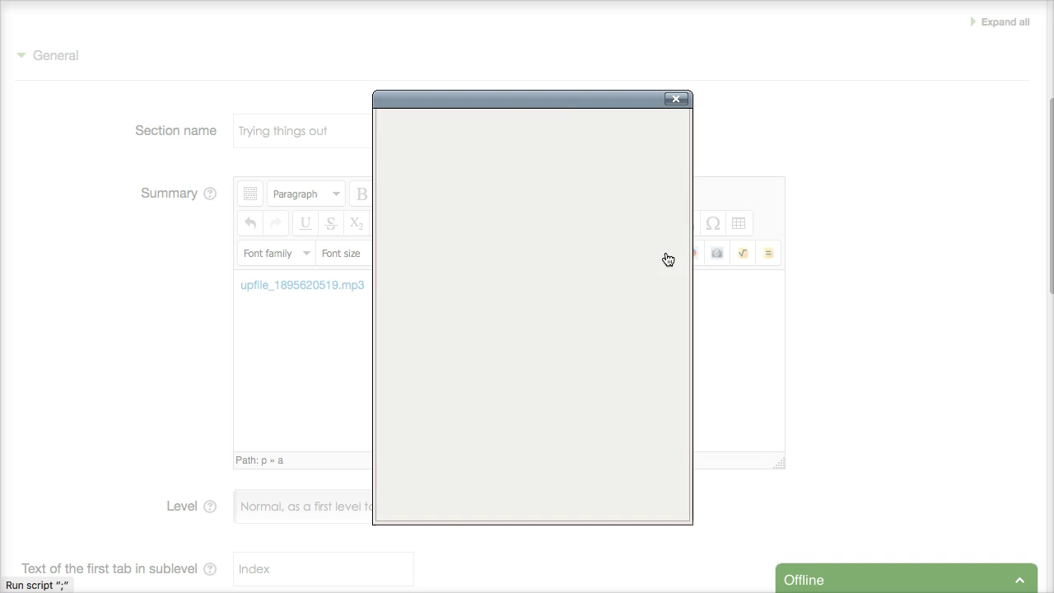
{"action": "left_click", "coordinate": [699, 235]}
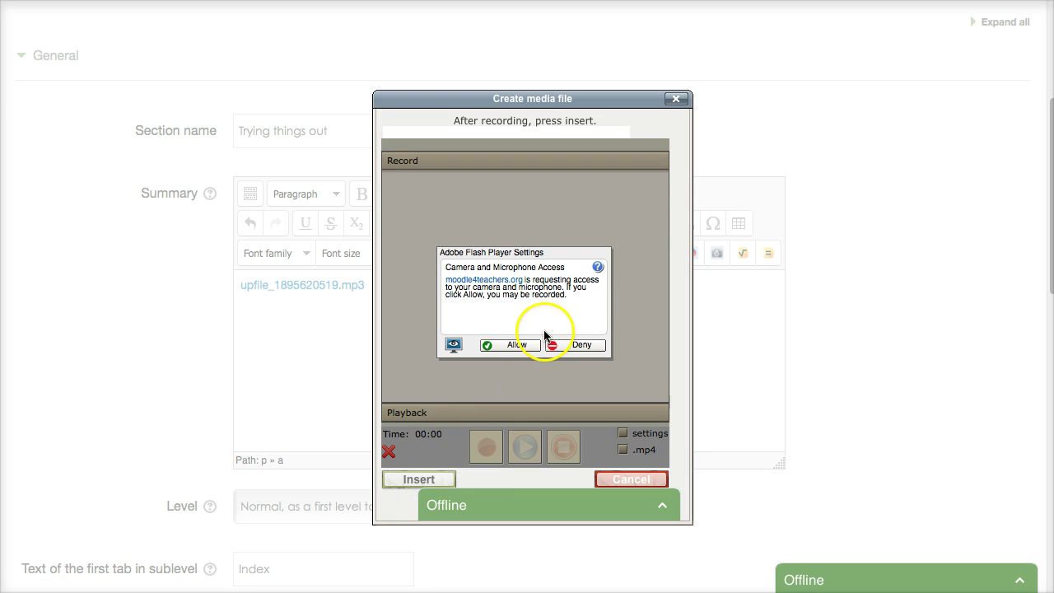
{"action": "left_click", "coordinate": [531, 343]}
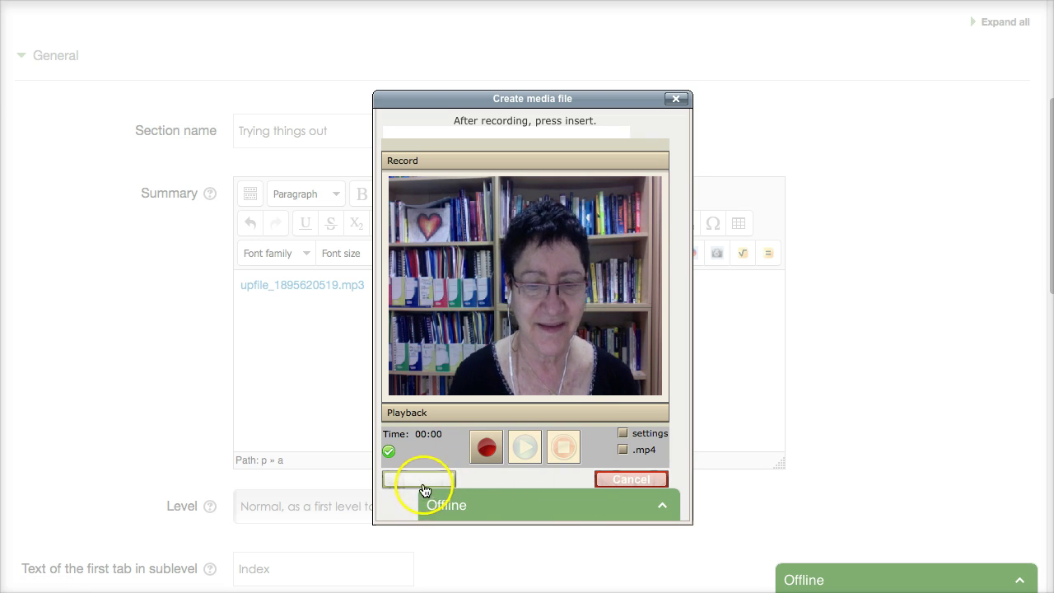
{"action": "left_click", "coordinate": [486, 448]}
{"action": "left_click", "coordinate": [564, 449]}
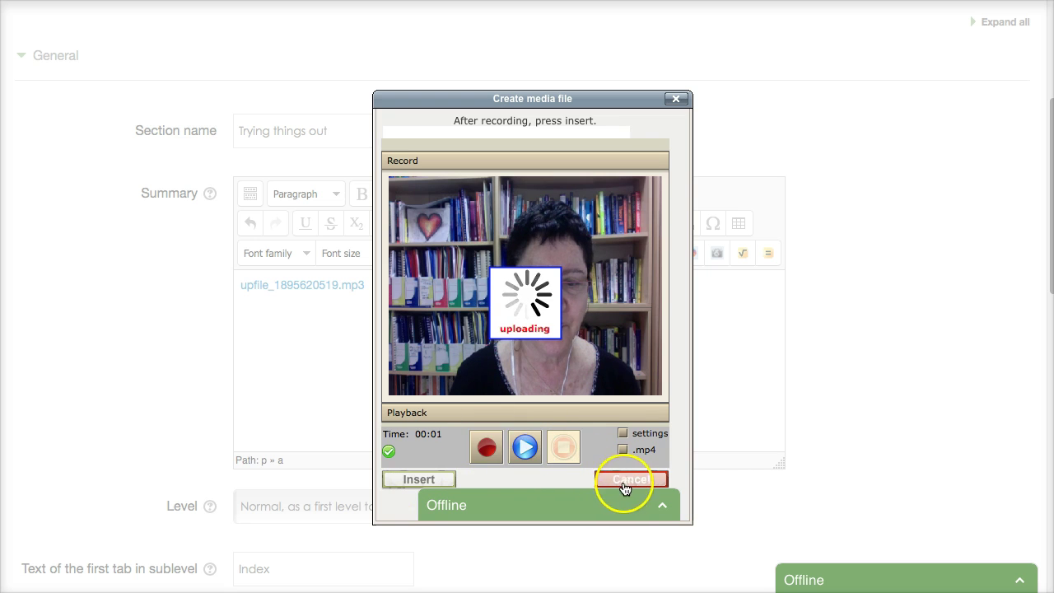
{"action": "left_click", "coordinate": [412, 479]}
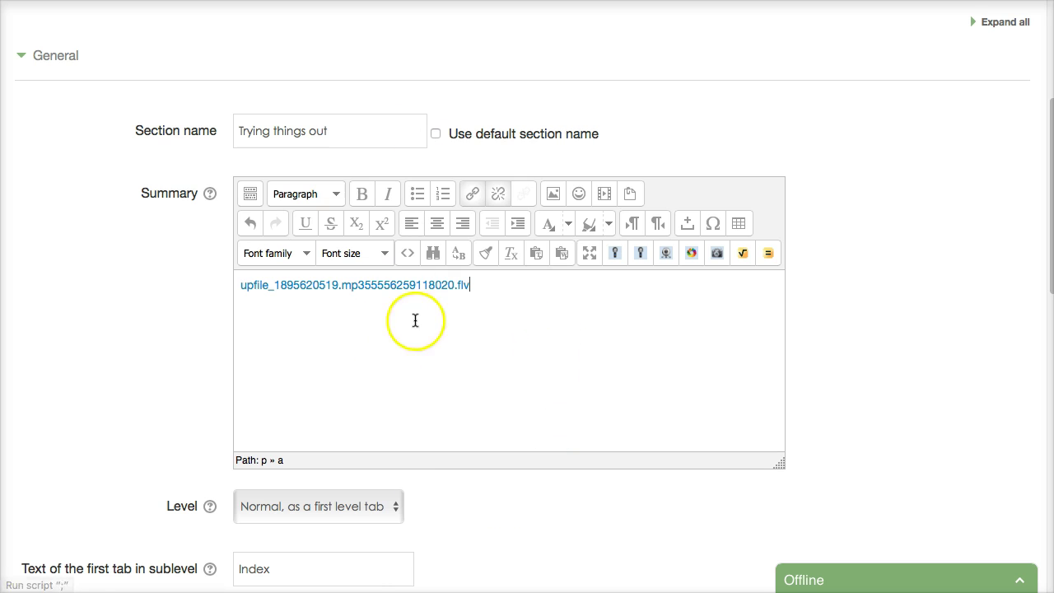
{"action": "left_click", "coordinate": [365, 283]}
{"action": "key", "text": "Return"}
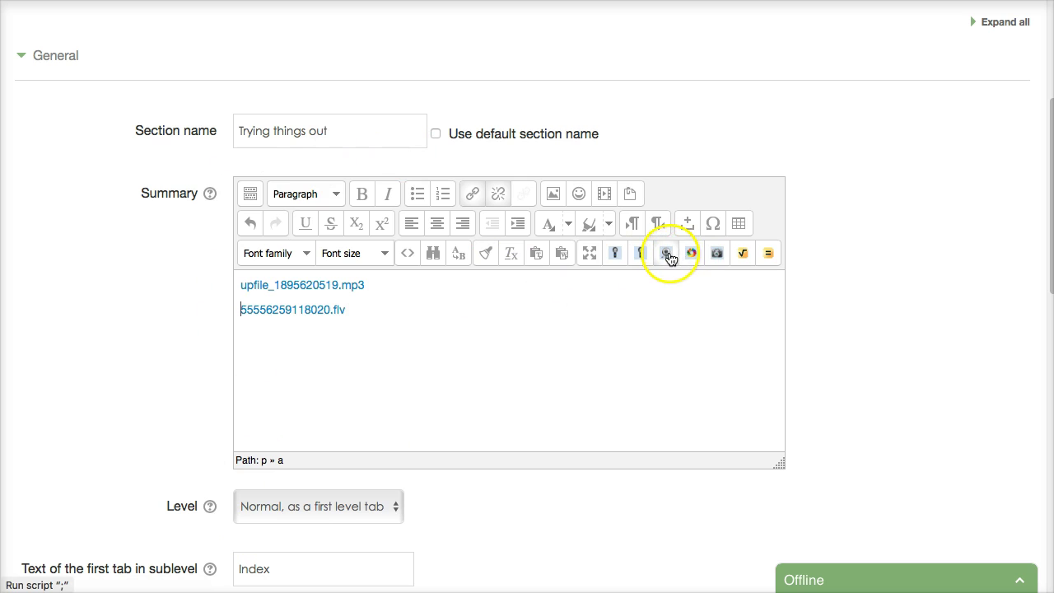
Step: Take a webcam snapshot and insert it into the summary
{"action": "left_click", "coordinate": [721, 257]}
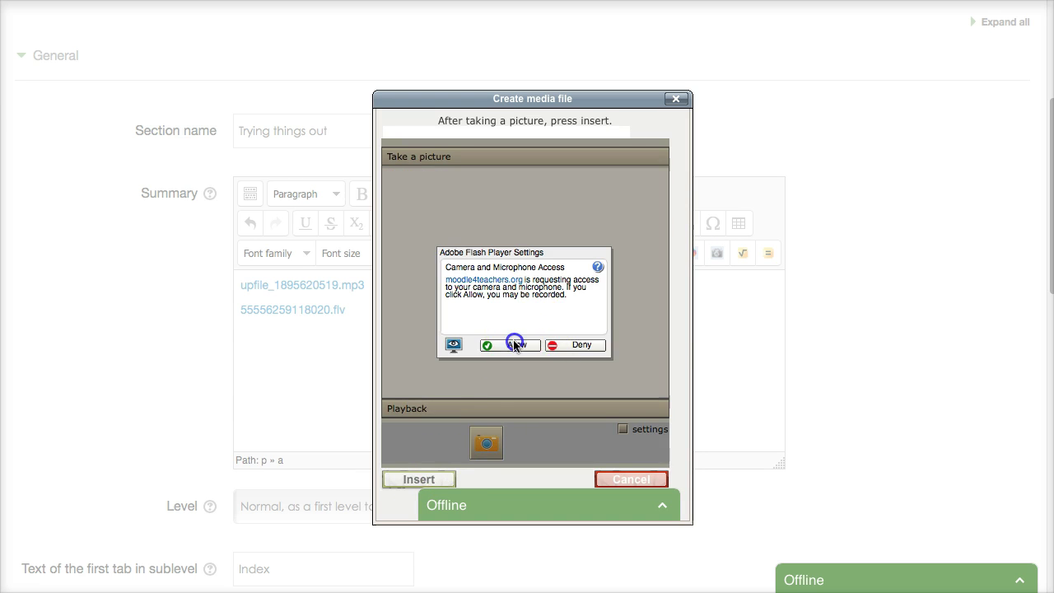
{"action": "left_click", "coordinate": [515, 344]}
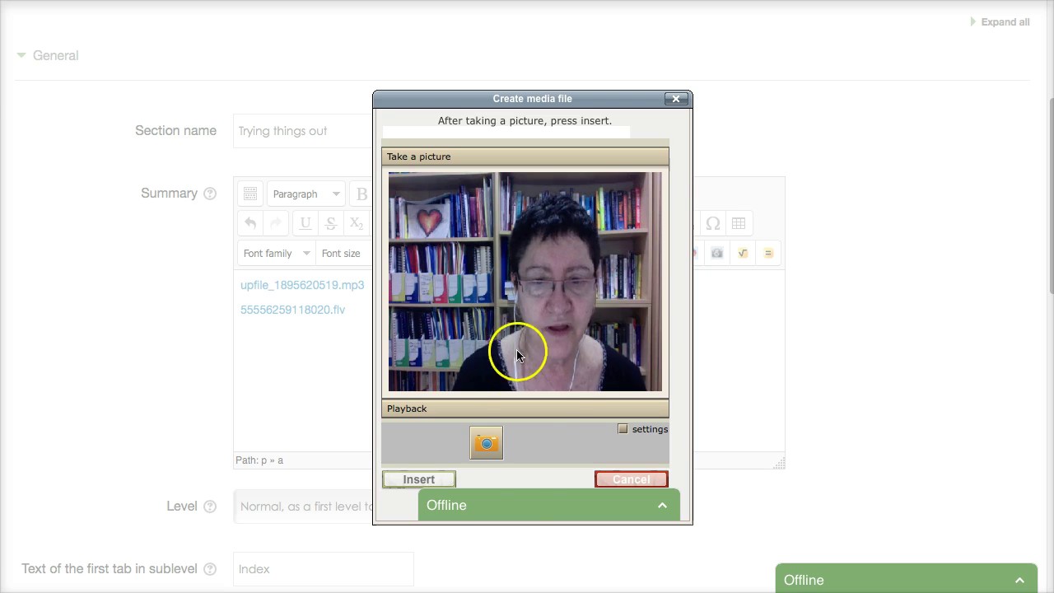
{"action": "left_click", "coordinate": [484, 445]}
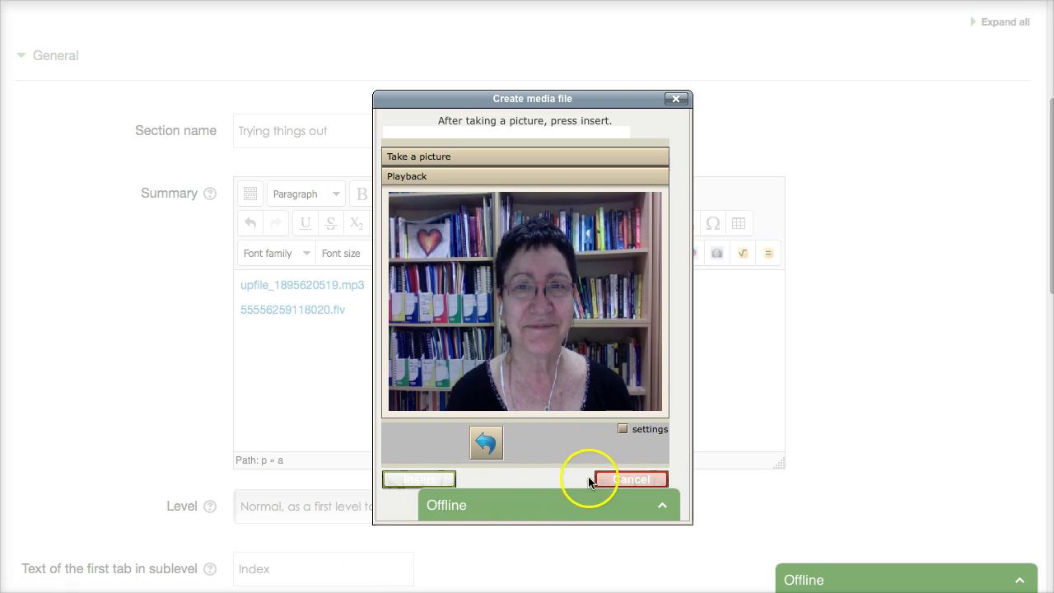
{"action": "left_click", "coordinate": [397, 480]}
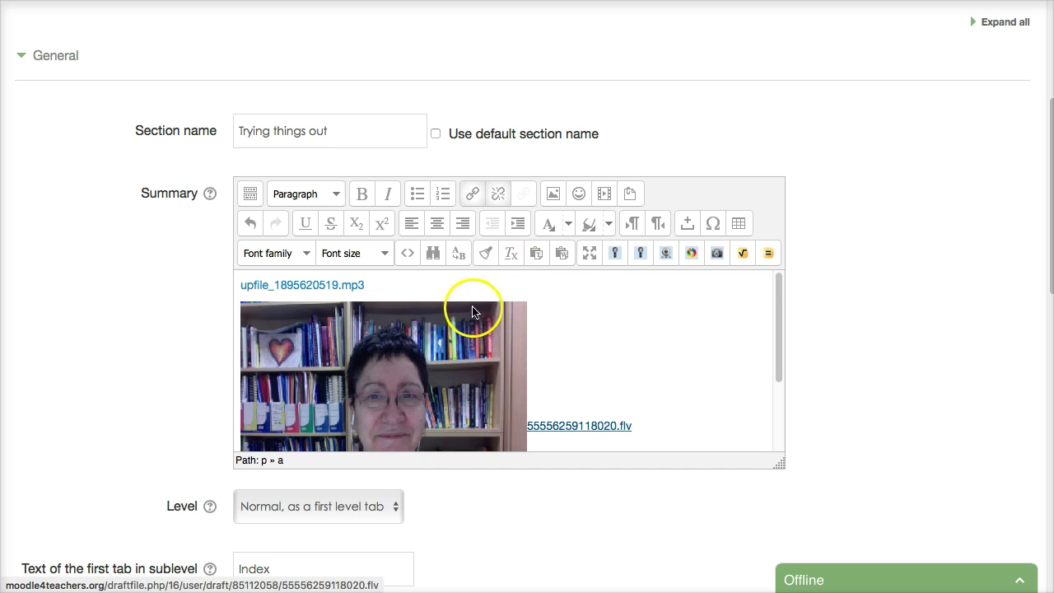
{"action": "scroll", "coordinate": [596, 325], "scroll_direction": "down", "scroll_amount": 1}
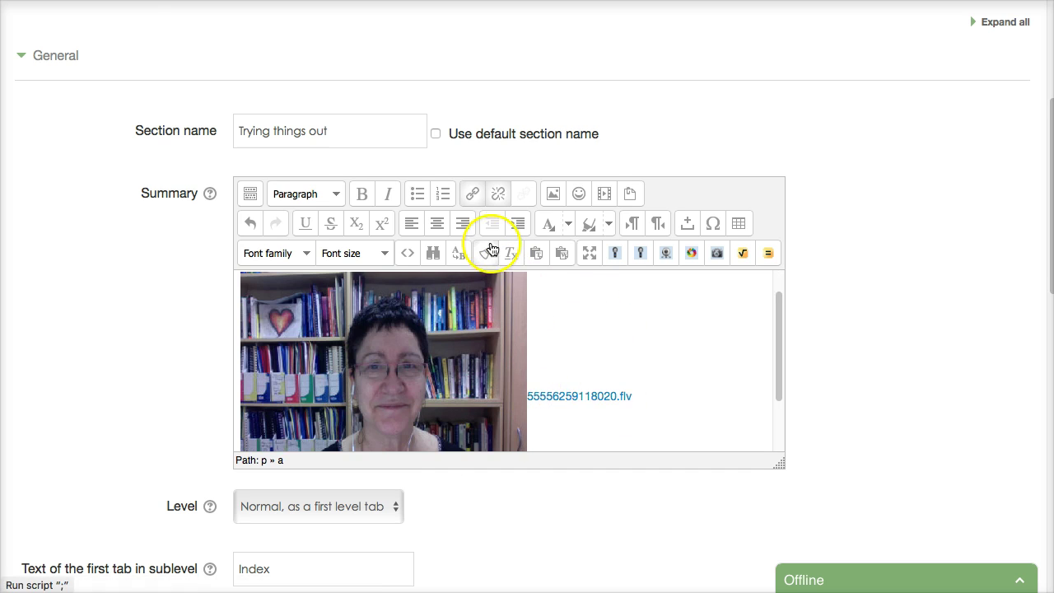
{"action": "scroll", "coordinate": [491, 249], "scroll_direction": "up", "scroll_amount": 1}
Step: Try removing the snapshot beside the video link, then undo the edits to restore it
{"action": "left_click", "coordinate": [529, 423]}
{"action": "key", "text": "BackSpace"}
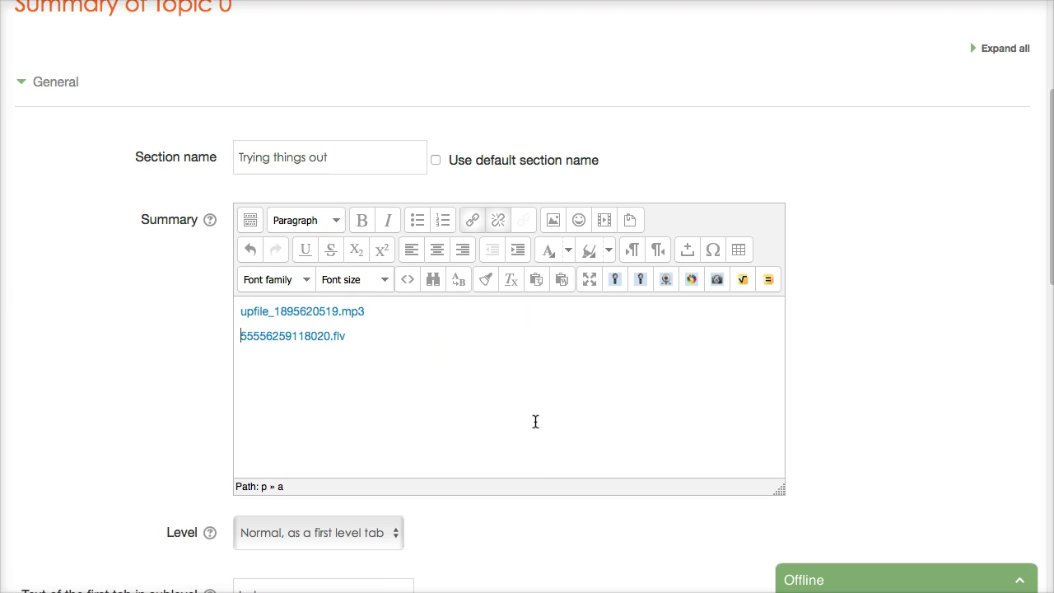
{"action": "left_click", "coordinate": [379, 337]}
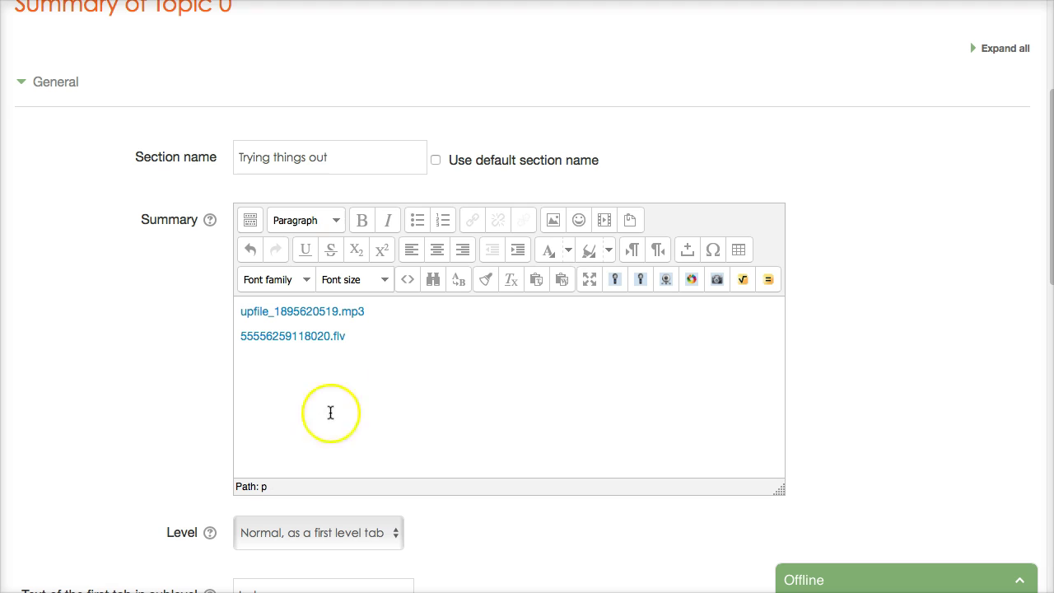
{"action": "left_click", "coordinate": [377, 386]}
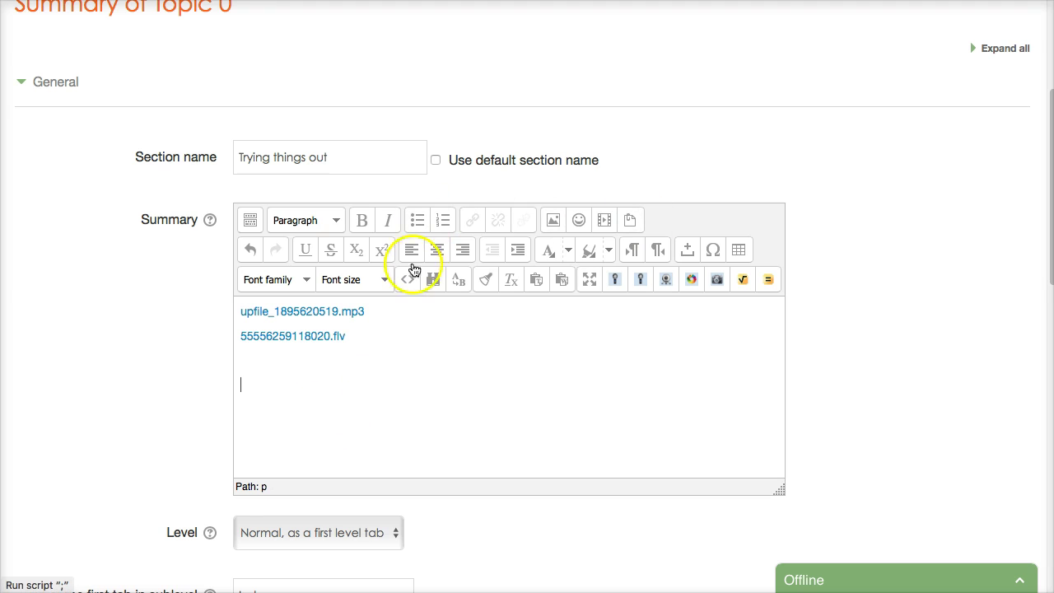
{"action": "left_click", "coordinate": [248, 252]}
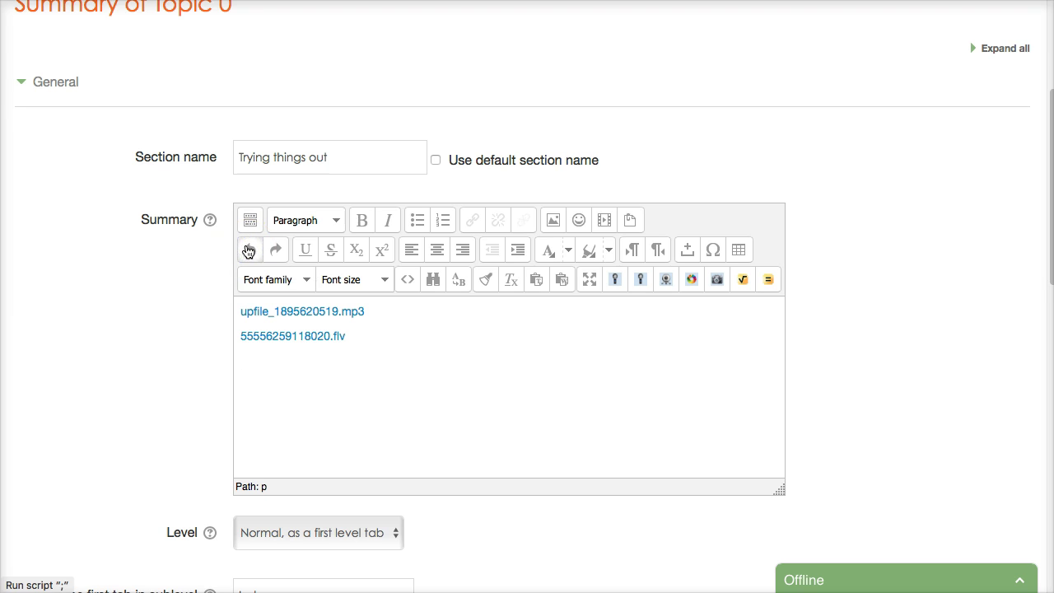
{"action": "left_click", "coordinate": [248, 250]}
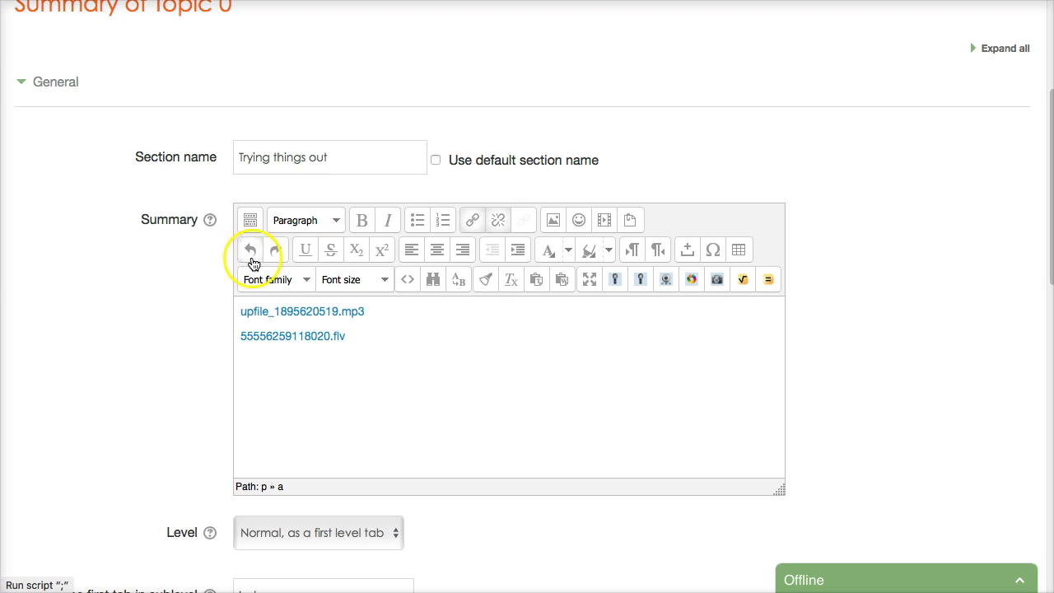
{"action": "left_click", "coordinate": [254, 252]}
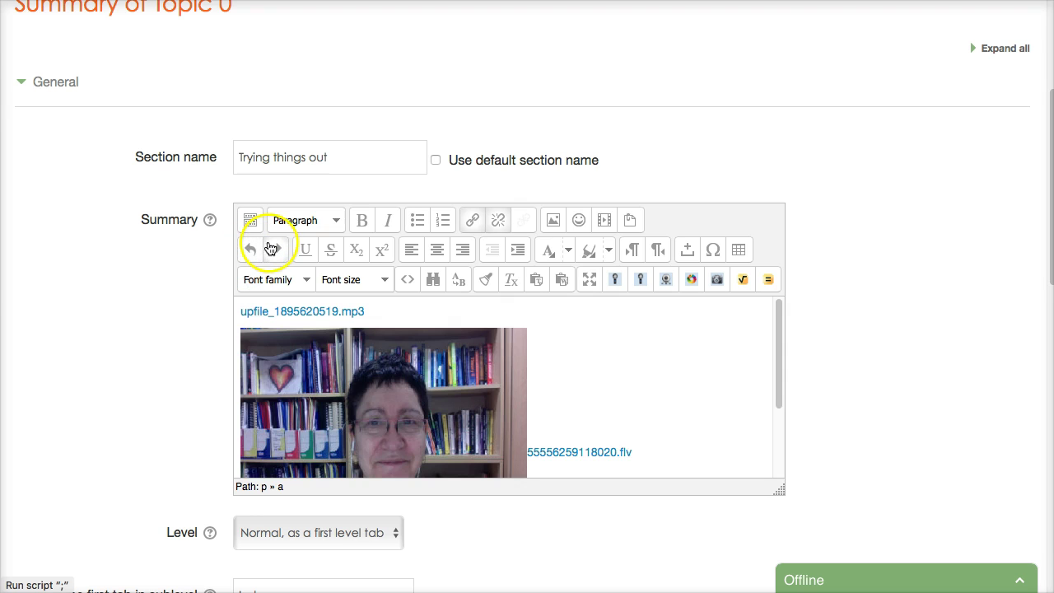
{"action": "scroll", "coordinate": [543, 379], "scroll_direction": "down", "scroll_amount": 2}
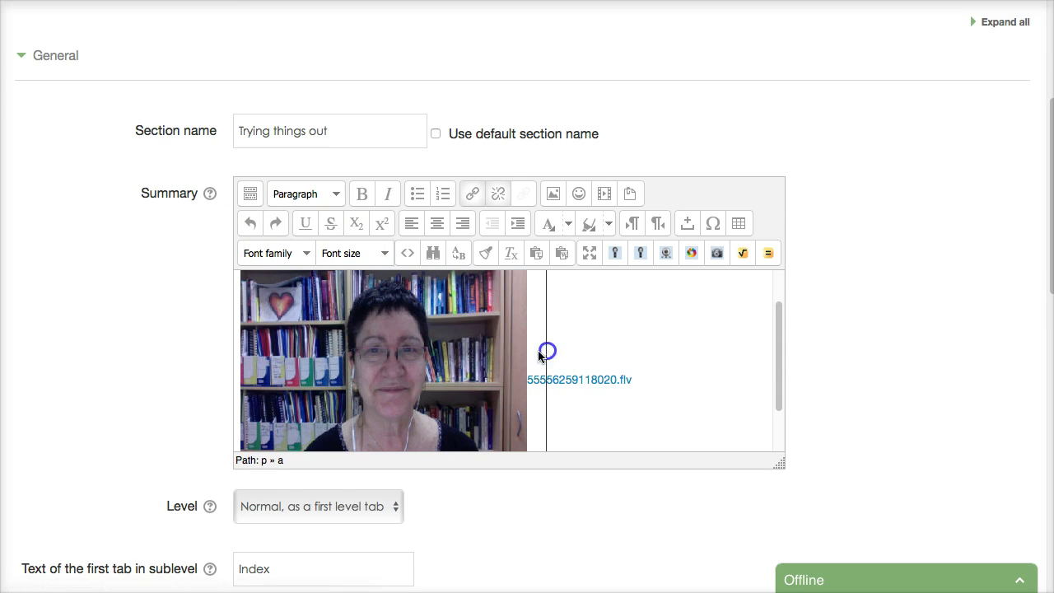
Step: Move the .flv link from beside the snapshot onto a new line below the mp3 link
{"action": "left_click", "coordinate": [532, 376]}
{"action": "left_click_drag", "start_coordinate": [531, 375], "coordinate": [648, 395]}
{"action": "left_click", "coordinate": [637, 383]}
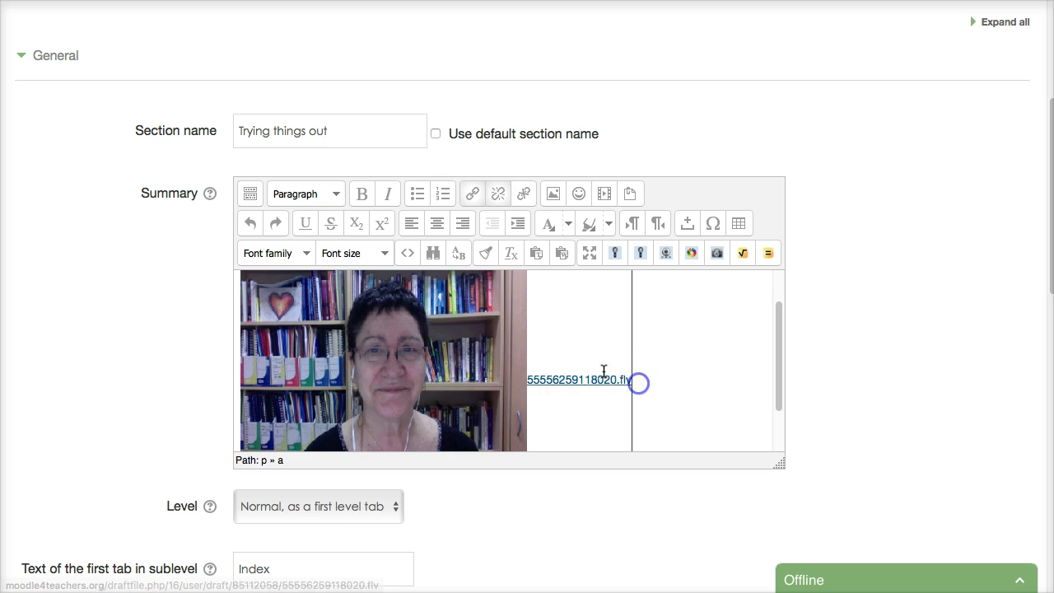
{"action": "left_click", "coordinate": [529, 379]}
{"action": "left_click_drag", "start_coordinate": [529, 380], "coordinate": [635, 384]}
{"action": "key", "text": "ctrl+c"}
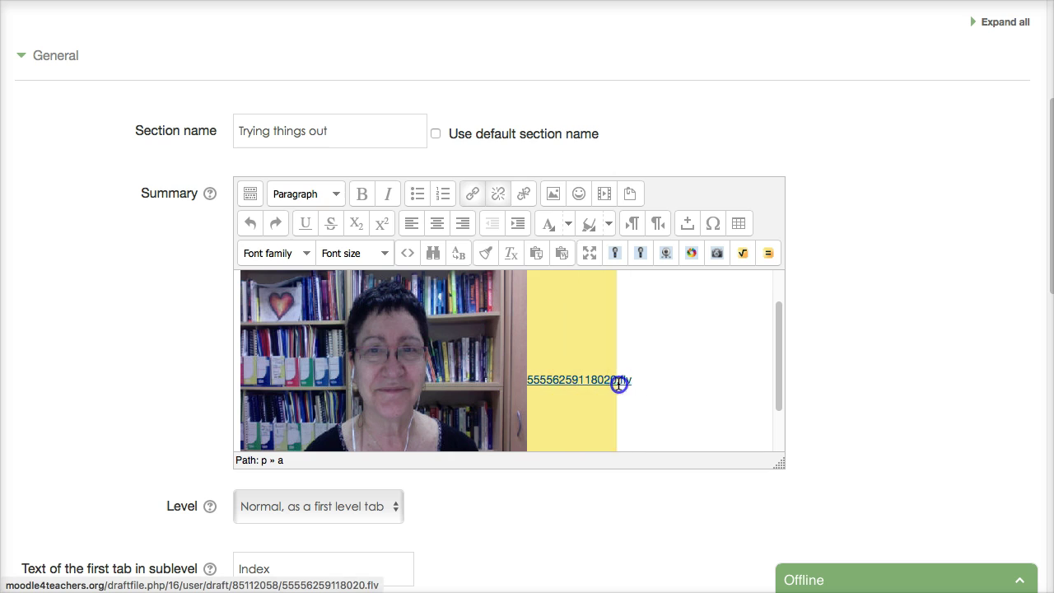
{"action": "key", "text": "Delete"}
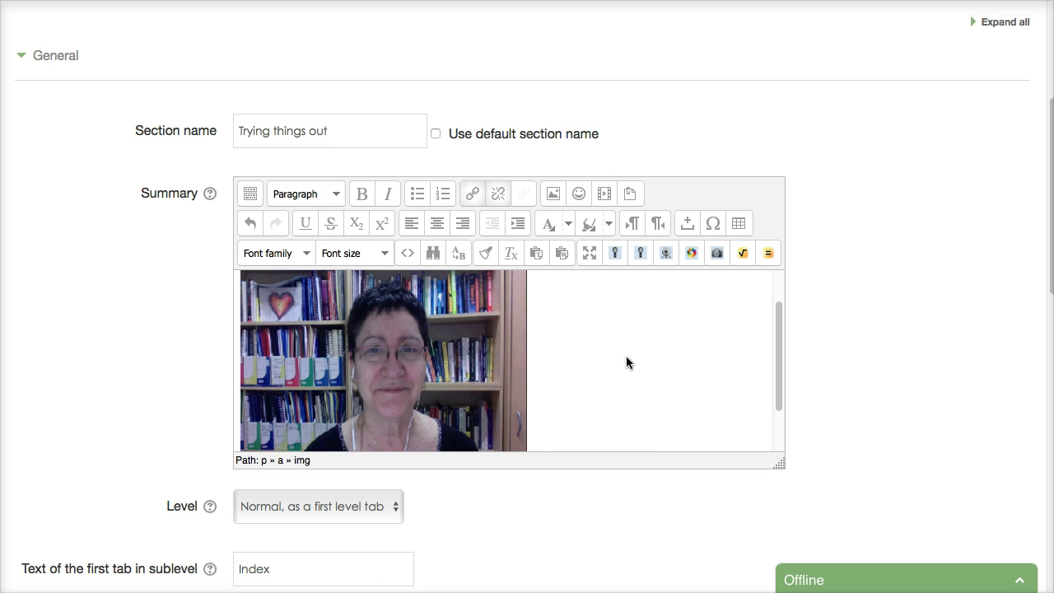
{"action": "scroll", "coordinate": [415, 296], "scroll_direction": "up", "scroll_amount": 1}
{"action": "left_click", "coordinate": [390, 282]}
{"action": "key", "text": "Return"}
{"action": "key", "text": "ctrl+v"}
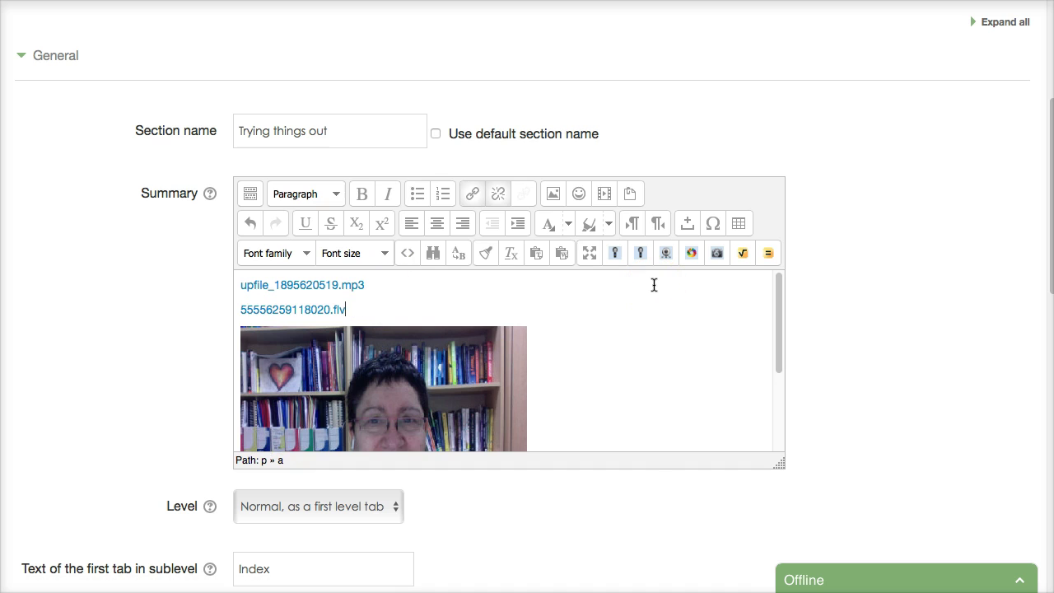
{"action": "scroll", "coordinate": [396, 264], "scroll_direction": "down", "scroll_amount": 1}
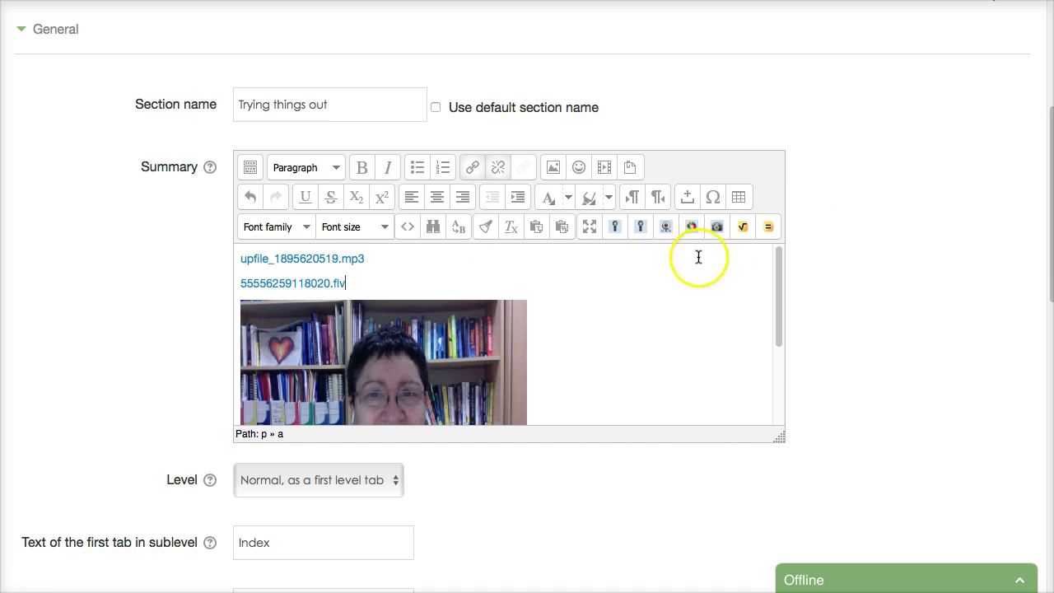
Step: Indent the 55556259118020.flv line three steps to the right
{"action": "left_click", "coordinate": [633, 201]}
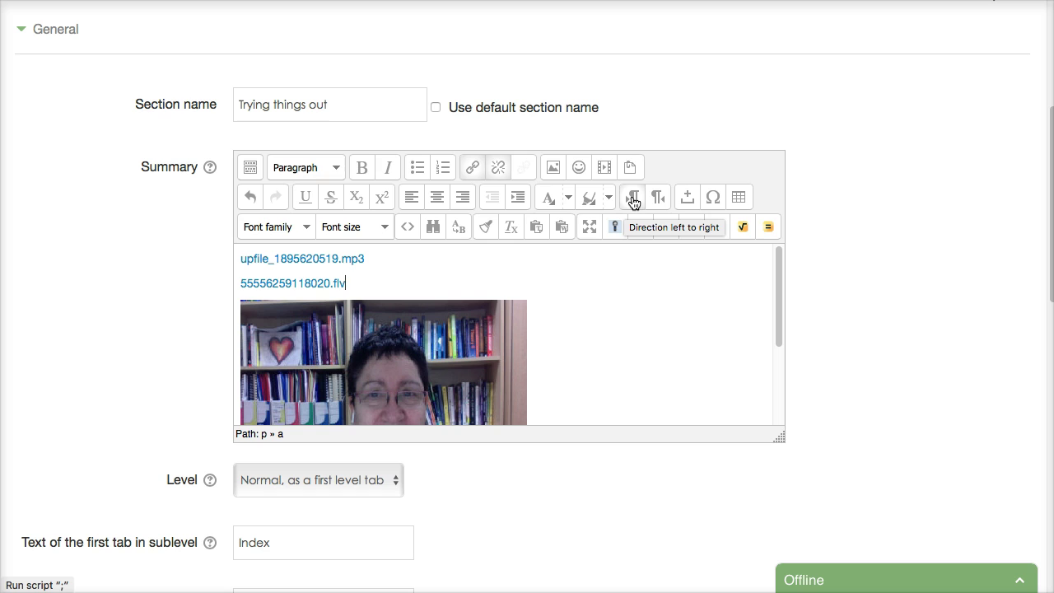
{"action": "left_click", "coordinate": [658, 198]}
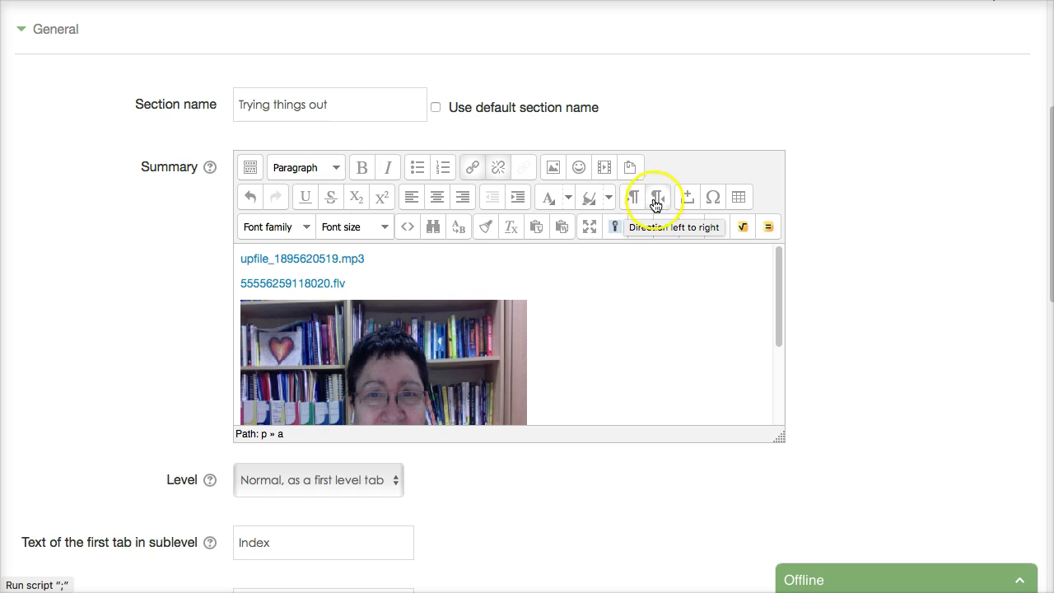
{"action": "left_click", "coordinate": [521, 198]}
{"action": "left_click", "coordinate": [524, 200]}
{"action": "left_click", "coordinate": [523, 201]}
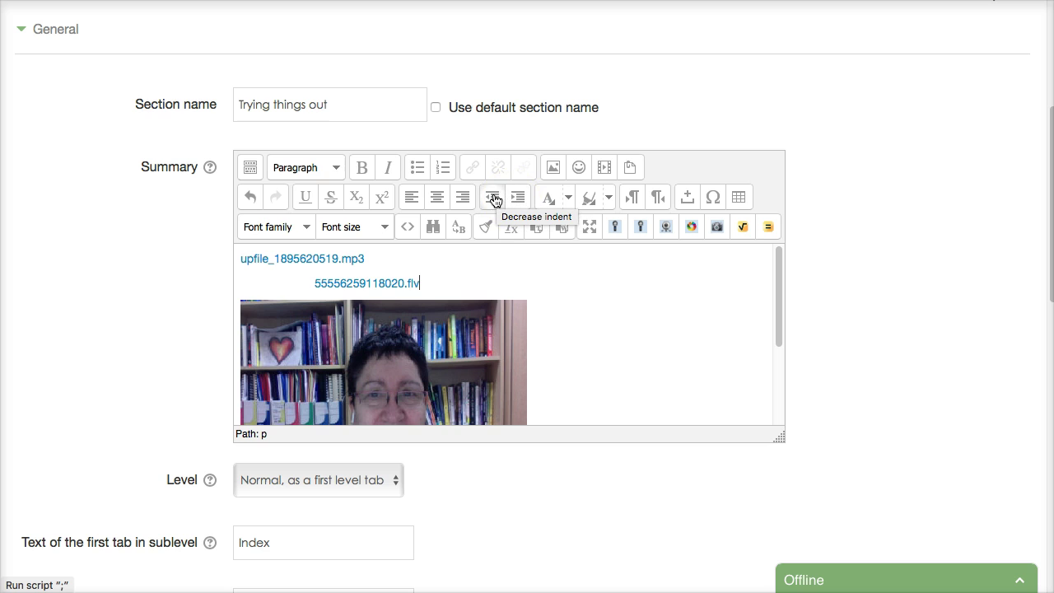
{"action": "left_click", "coordinate": [464, 199]}
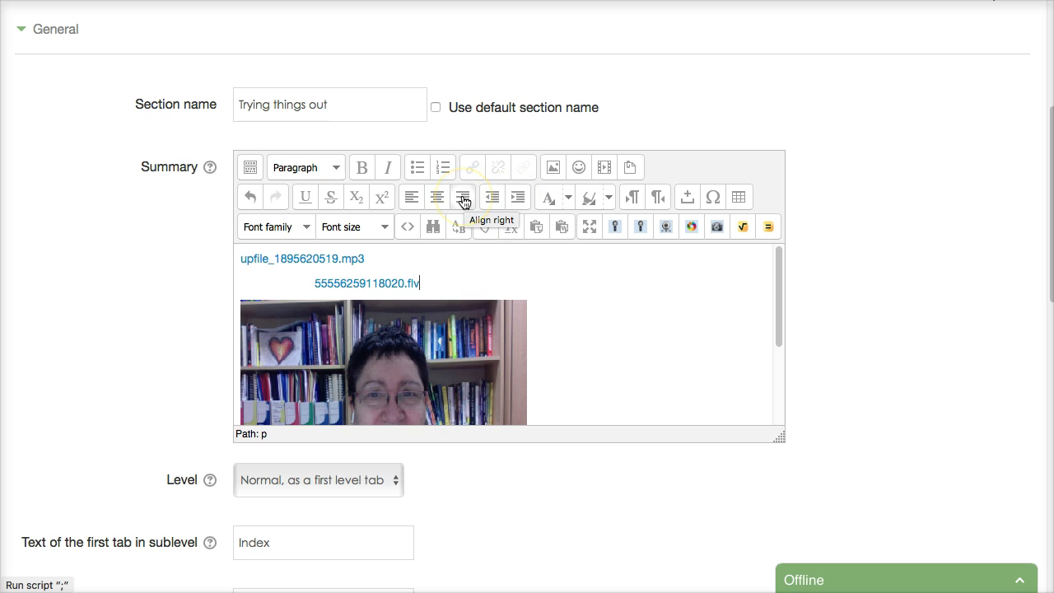
{"action": "left_click", "coordinate": [338, 168]}
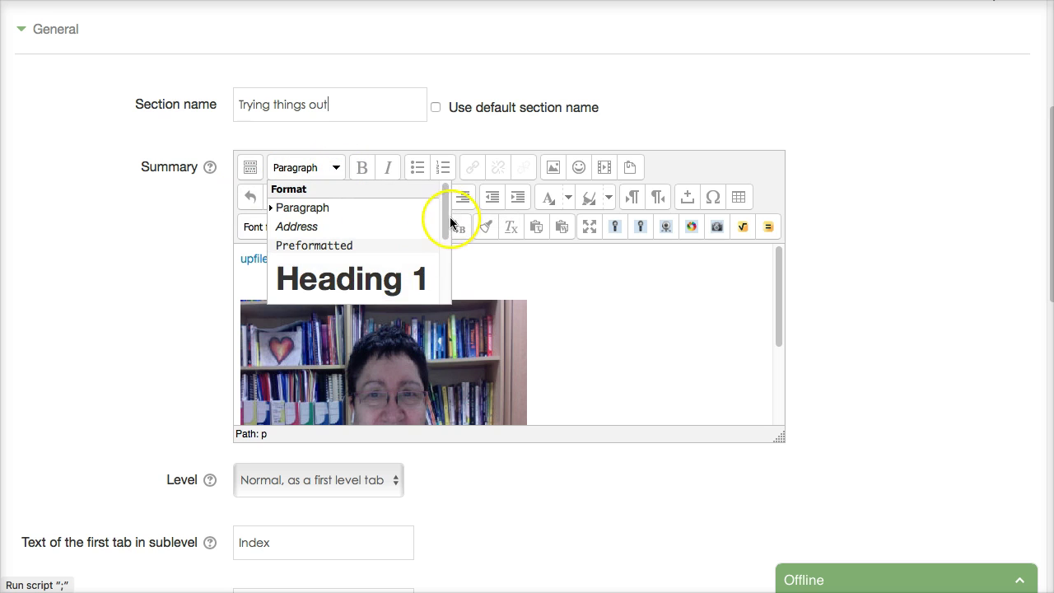
{"action": "left_click_drag", "start_coordinate": [449, 217], "coordinate": [452, 289]}
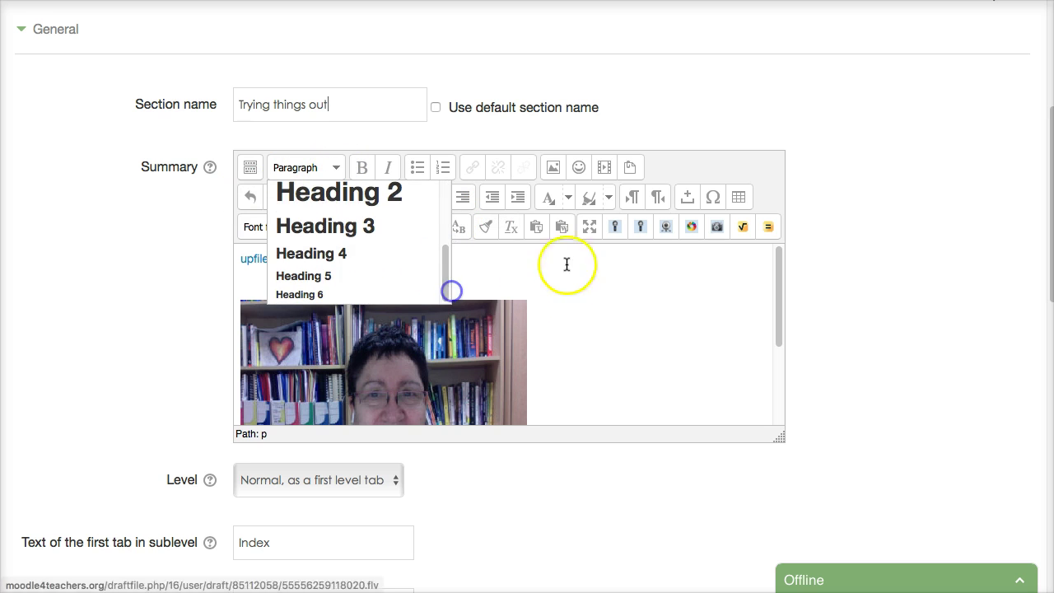
Step: Start uploading an image, then close the file picker and cancel the image dialog
{"action": "left_click", "coordinate": [556, 168]}
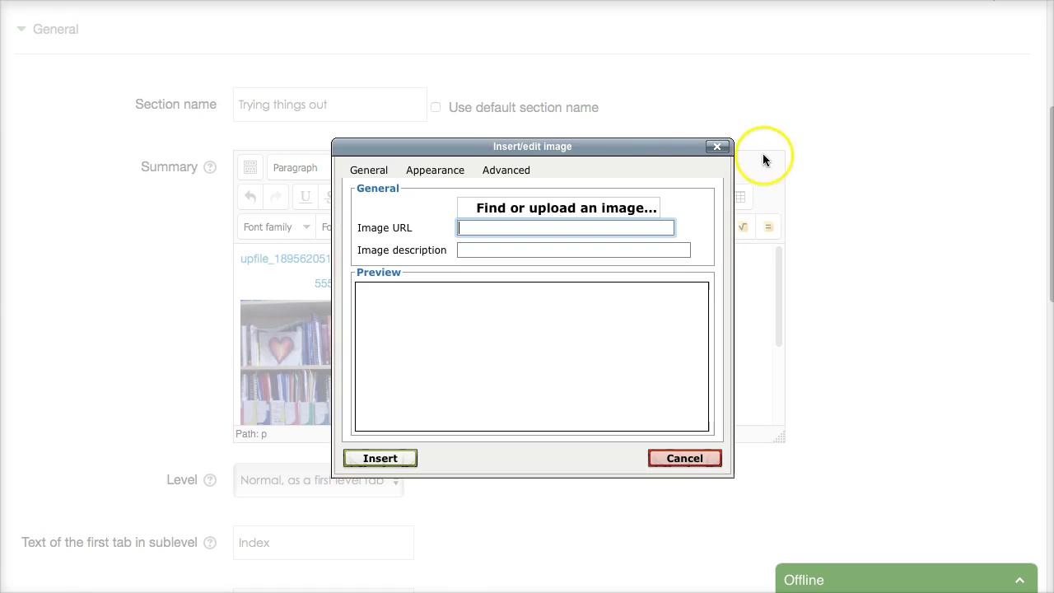
{"action": "left_click", "coordinate": [511, 209]}
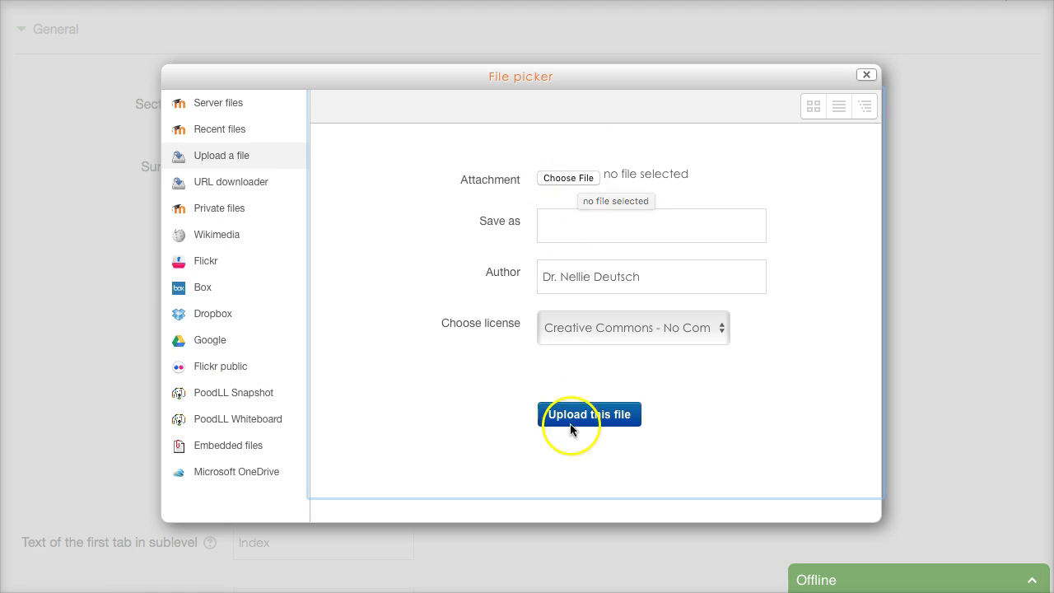
{"action": "left_click", "coordinate": [869, 75]}
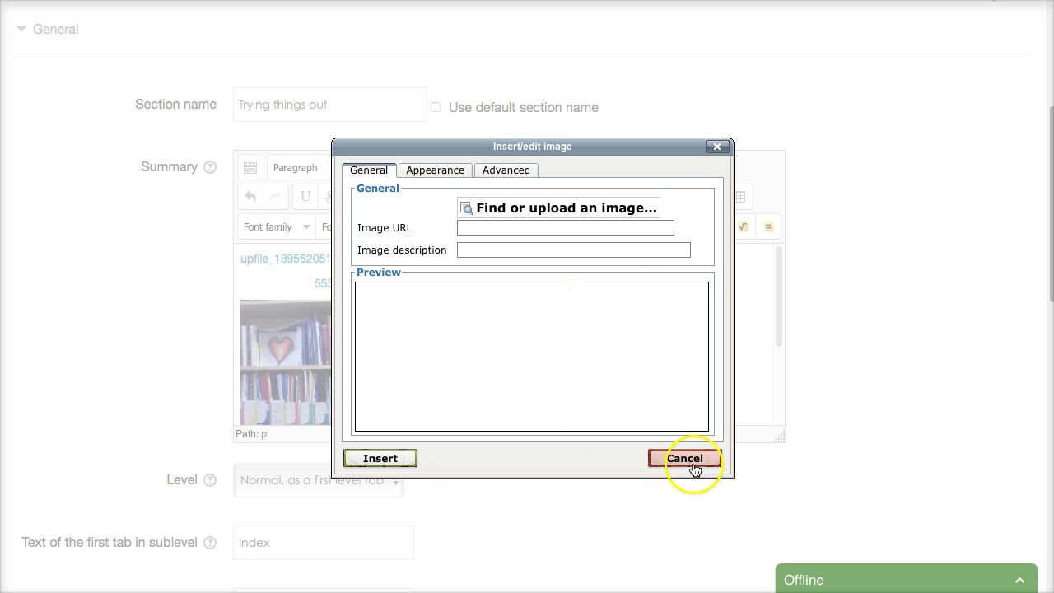
{"action": "left_click", "coordinate": [704, 471]}
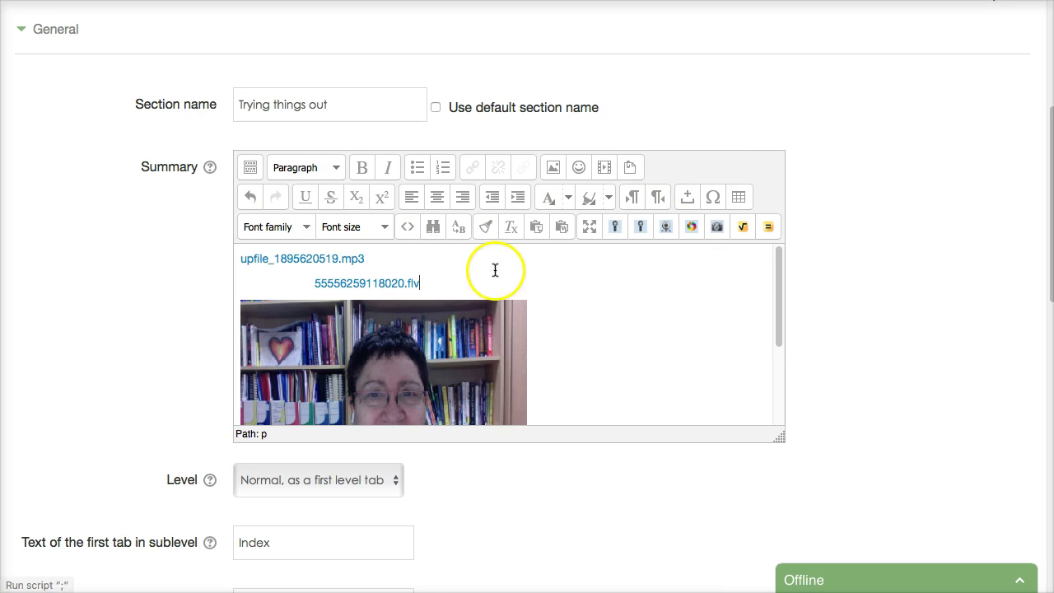
Step: Review the summary's HTML source without changes, then bring up Insert Moodle media
{"action": "scroll", "coordinate": [497, 270], "scroll_direction": "down", "scroll_amount": 4}
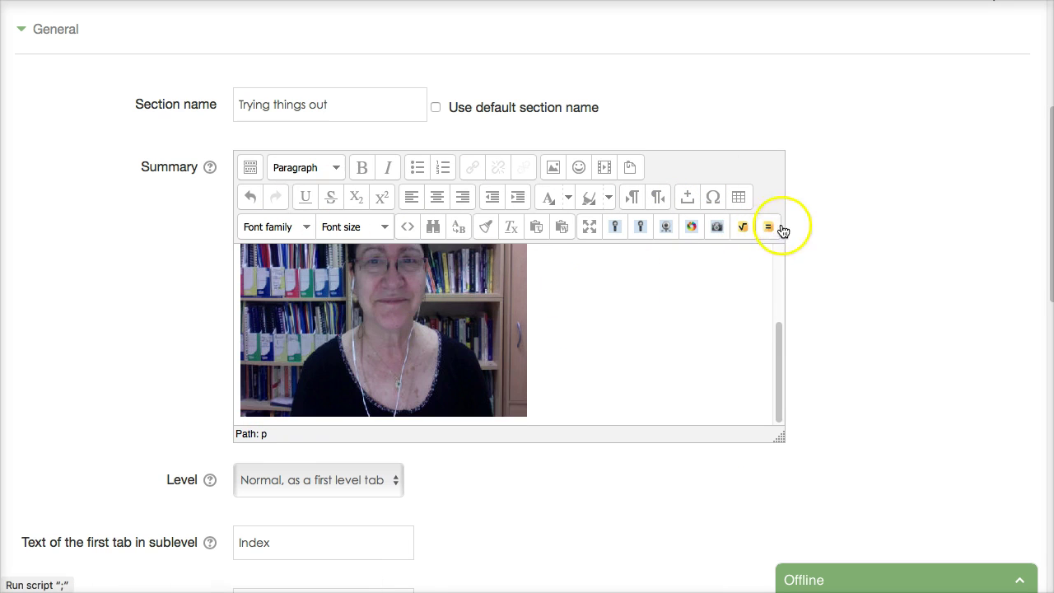
{"action": "scroll", "coordinate": [424, 302], "scroll_direction": "down", "scroll_amount": 3}
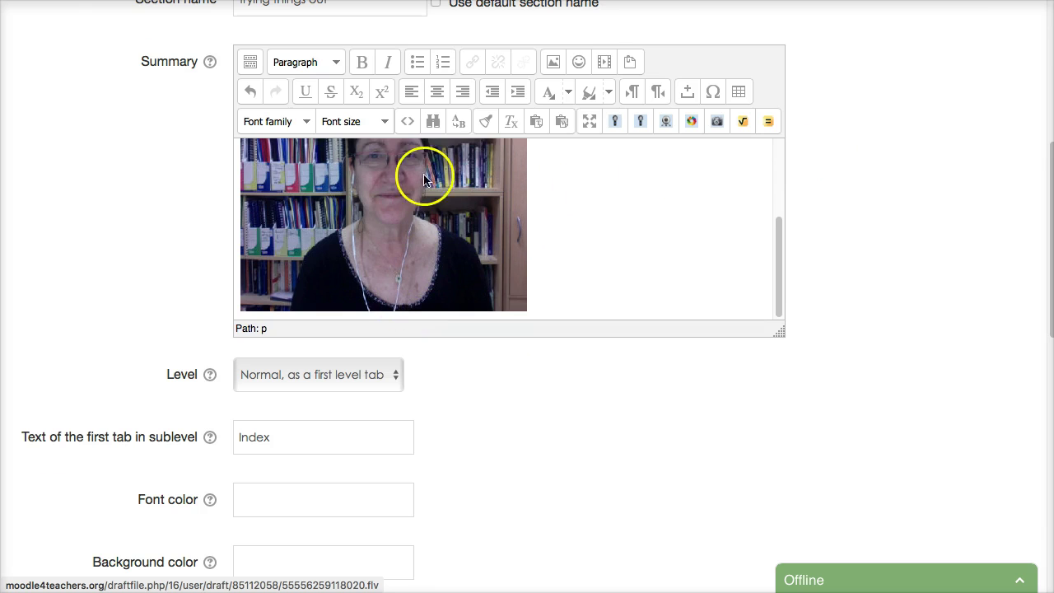
{"action": "left_click", "coordinate": [404, 121]}
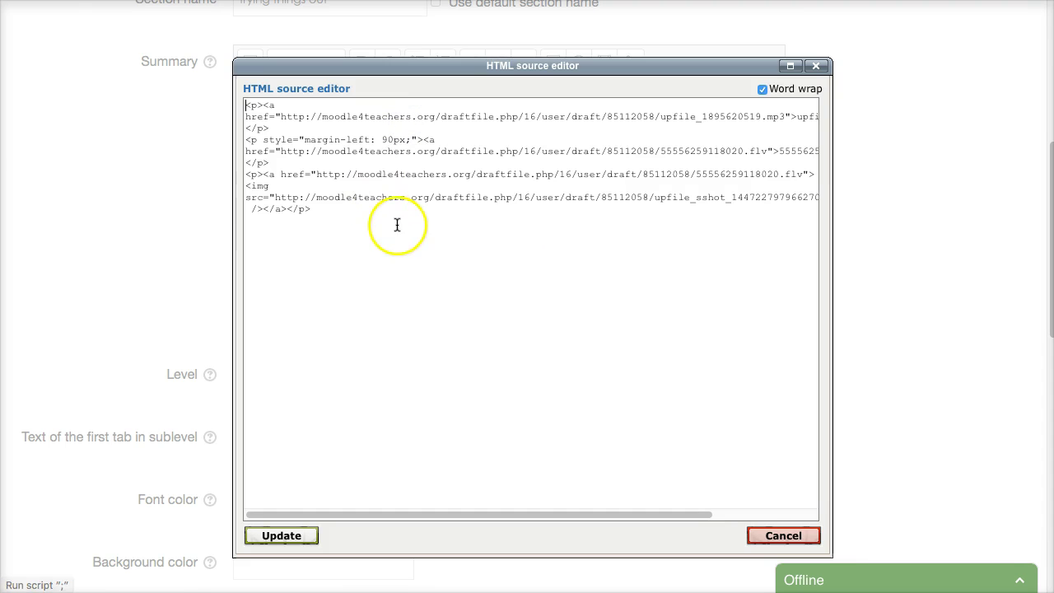
{"action": "left_click", "coordinate": [793, 536]}
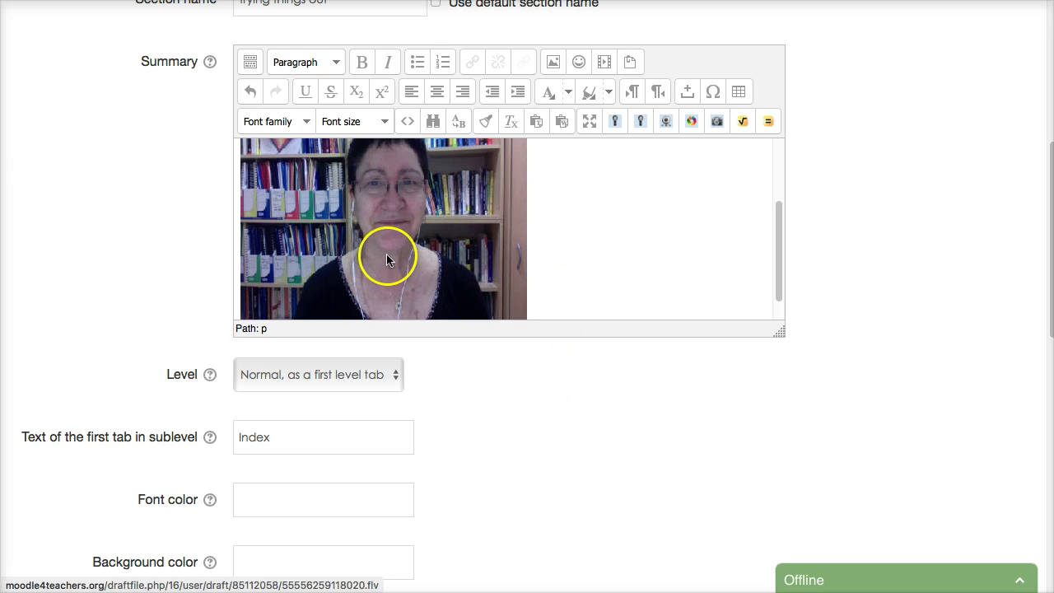
{"action": "scroll", "coordinate": [387, 254], "scroll_direction": "up", "scroll_amount": 1}
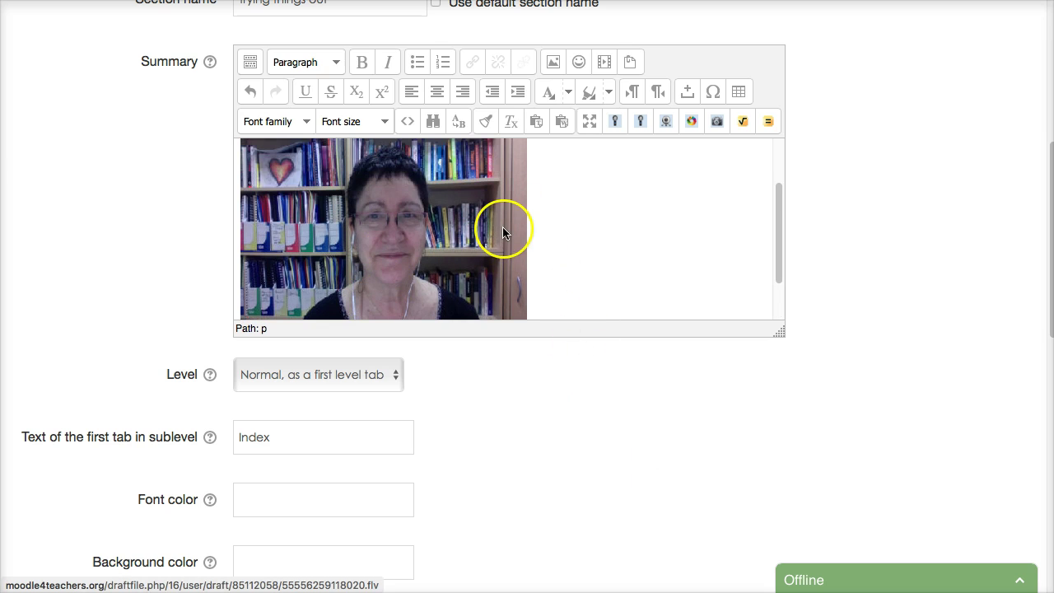
{"action": "left_click", "coordinate": [605, 63]}
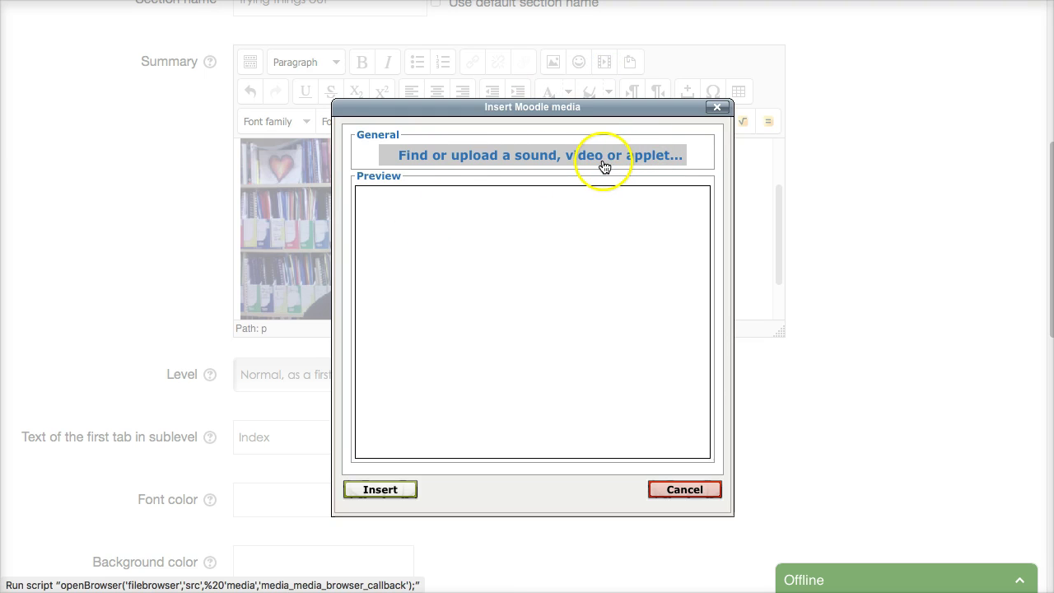
Step: Abandon browsing for a media file and save the 'Trying things out' section edits
{"action": "left_click", "coordinate": [602, 164]}
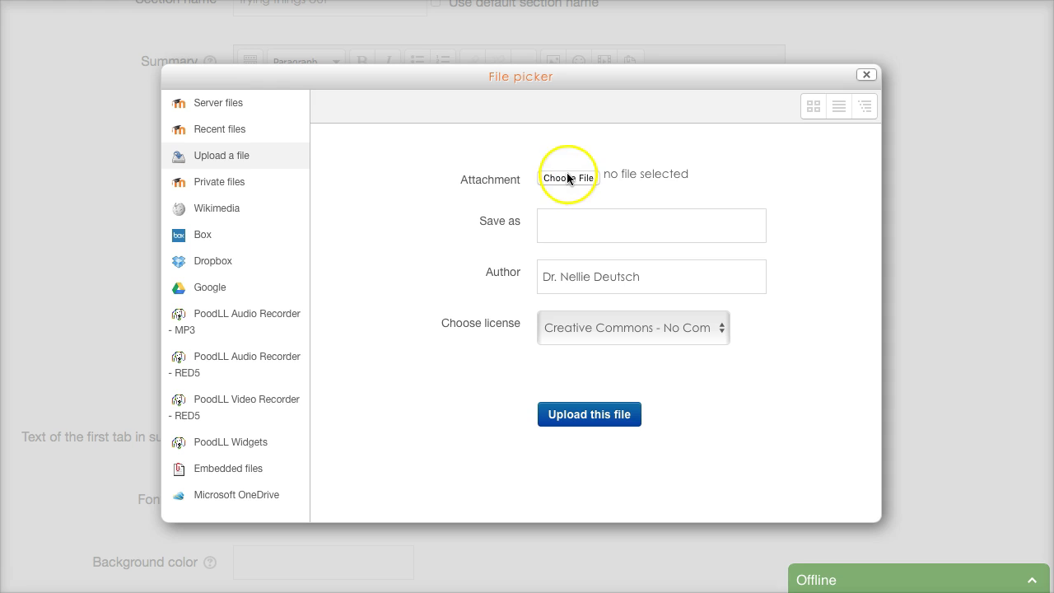
{"action": "left_click", "coordinate": [561, 232]}
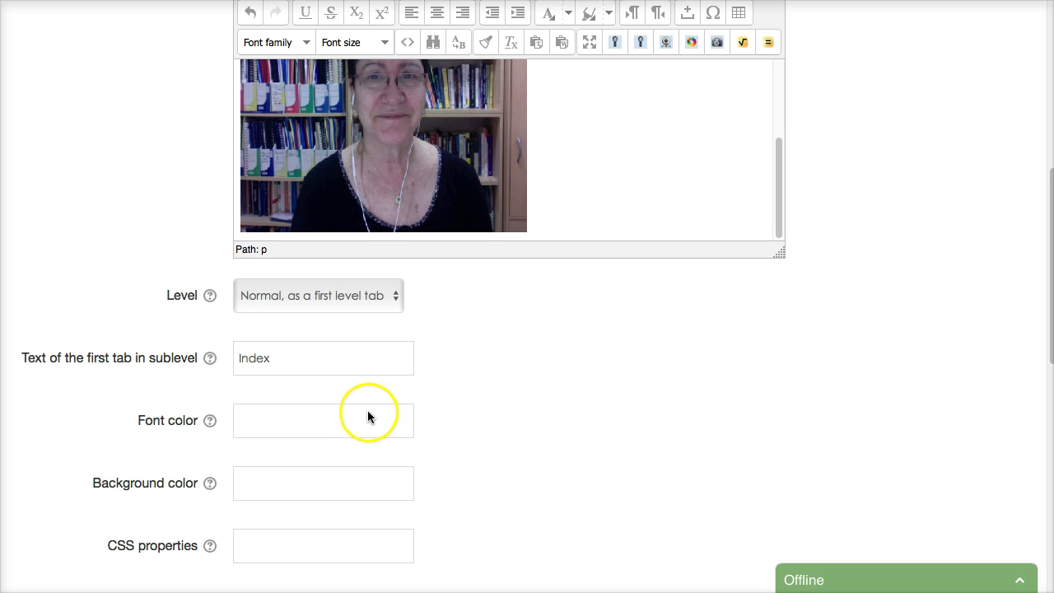
{"action": "scroll", "coordinate": [361, 382], "scroll_direction": "down", "scroll_amount": 2}
{"action": "scroll", "coordinate": [361, 384], "scroll_direction": "down", "scroll_amount": 4}
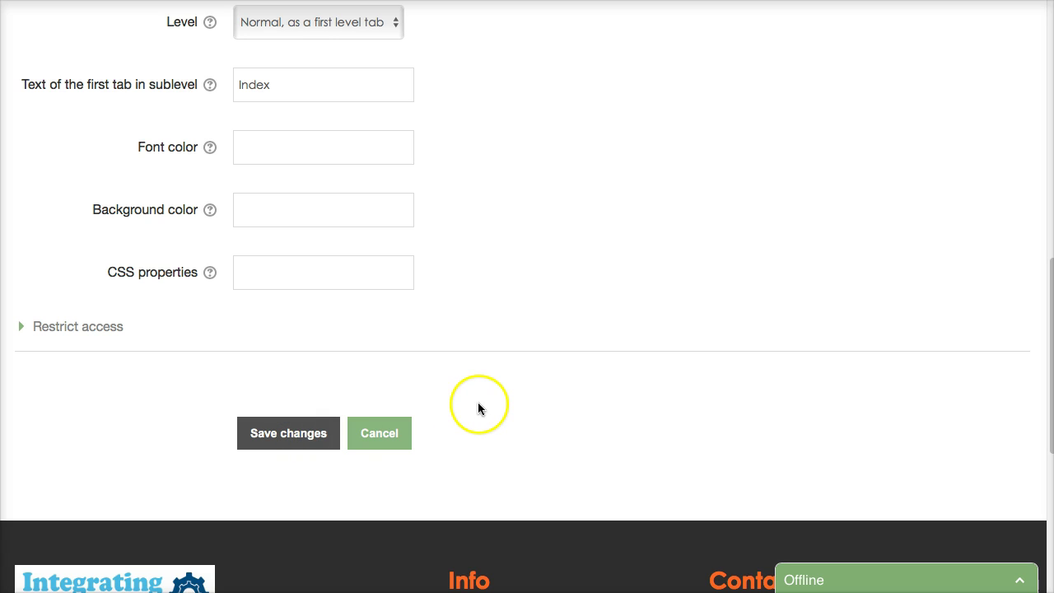
{"action": "scroll", "coordinate": [486, 399], "scroll_direction": "up", "scroll_amount": 1}
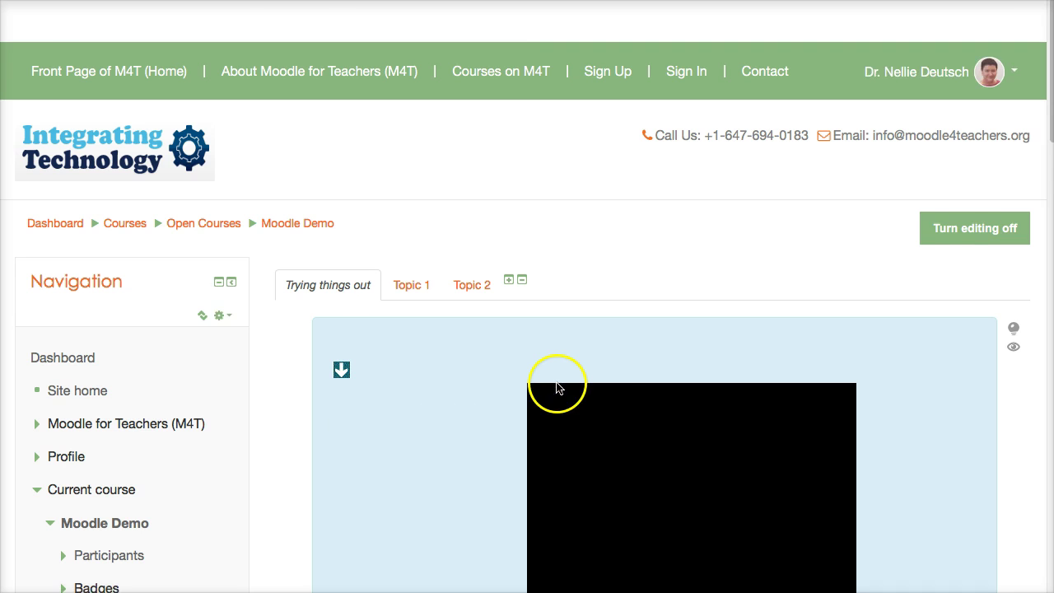
{"action": "scroll", "coordinate": [574, 269], "scroll_direction": "up", "scroll_amount": 4}
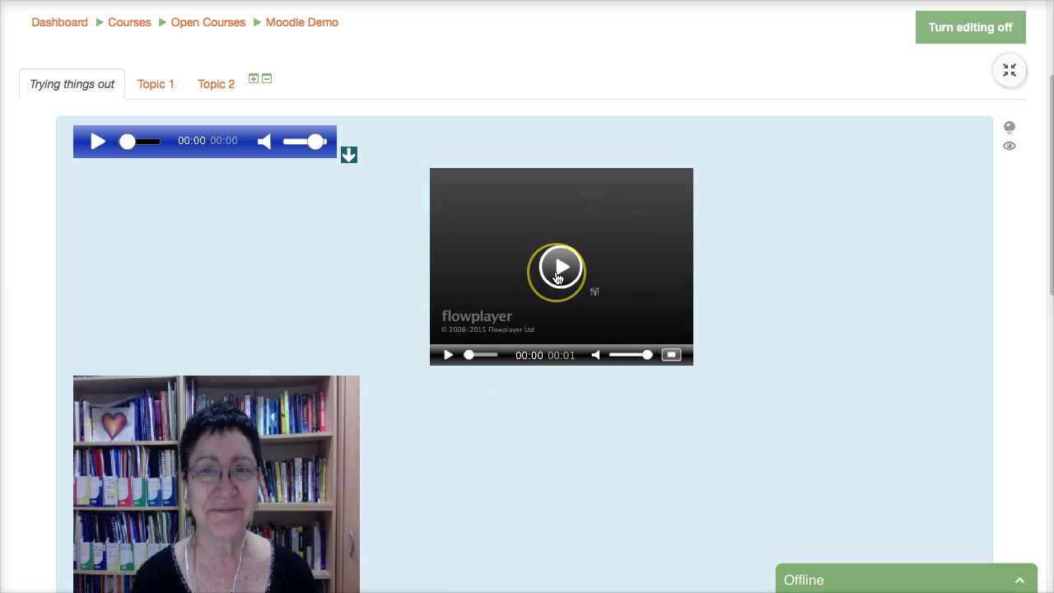
{"action": "scroll", "coordinate": [275, 419], "scroll_direction": "down", "scroll_amount": 3}
{"action": "scroll", "coordinate": [278, 396], "scroll_direction": "up", "scroll_amount": 3}
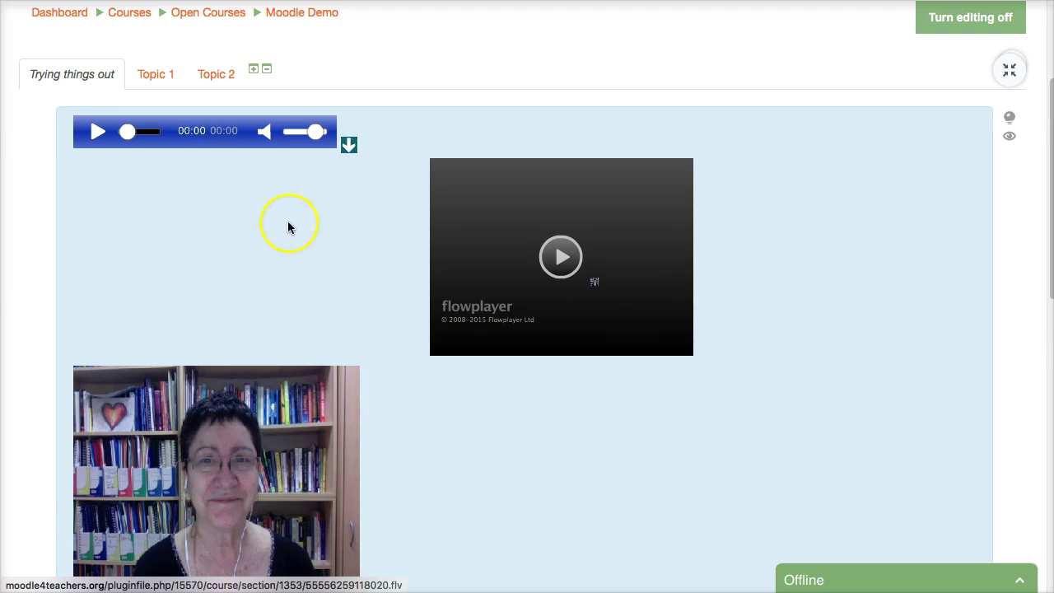
{"action": "scroll", "coordinate": [320, 219], "scroll_direction": "down", "scroll_amount": 5}
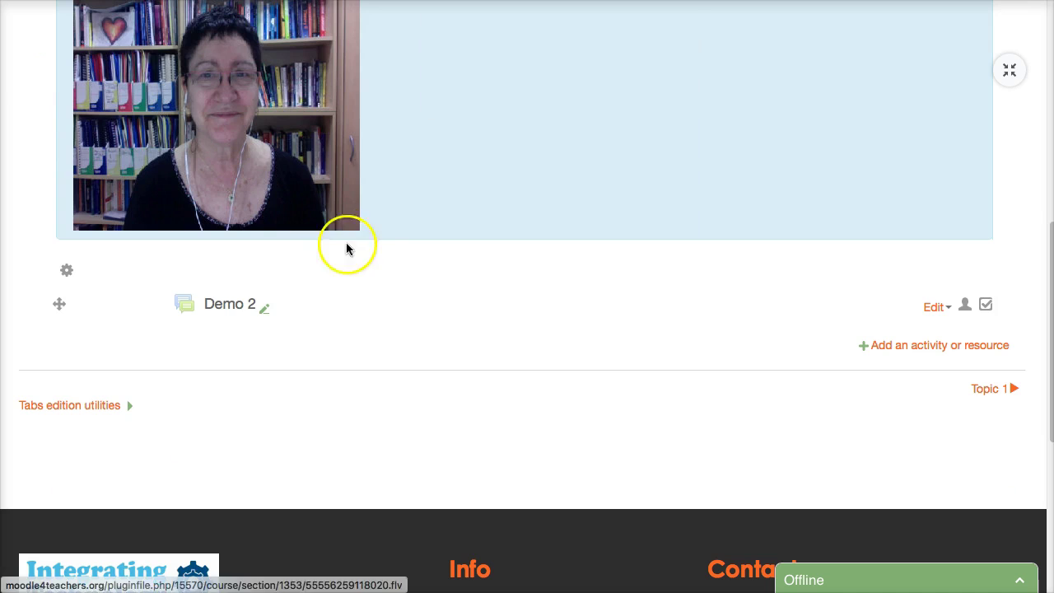
{"action": "scroll", "coordinate": [386, 313], "scroll_direction": "up", "scroll_amount": 7}
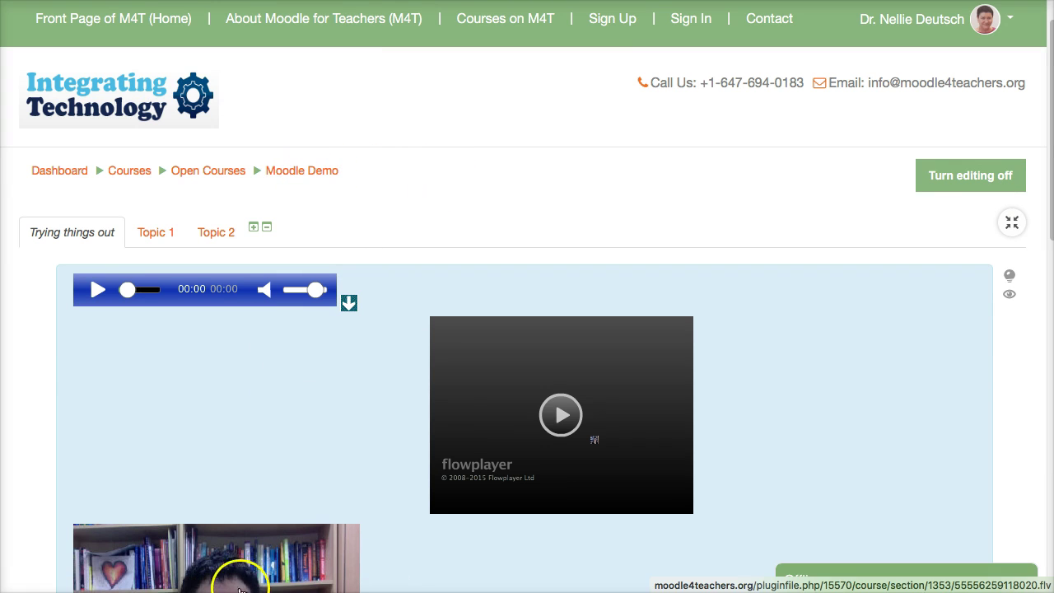
{"action": "key", "text": "super+shift+4"}
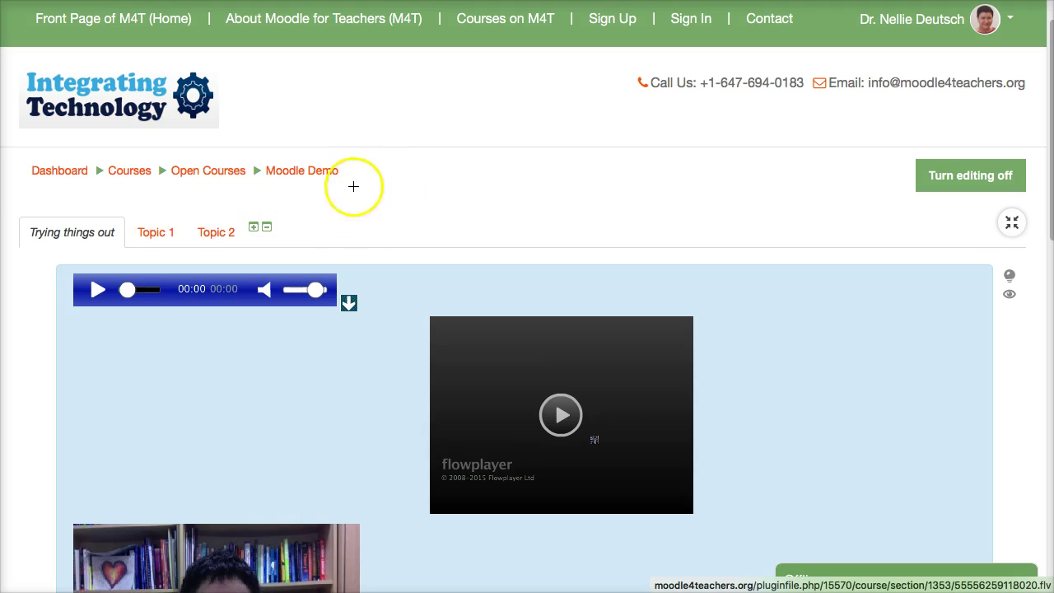
{"action": "left_click_drag", "start_coordinate": [94, 214], "coordinate": [94, 214]}
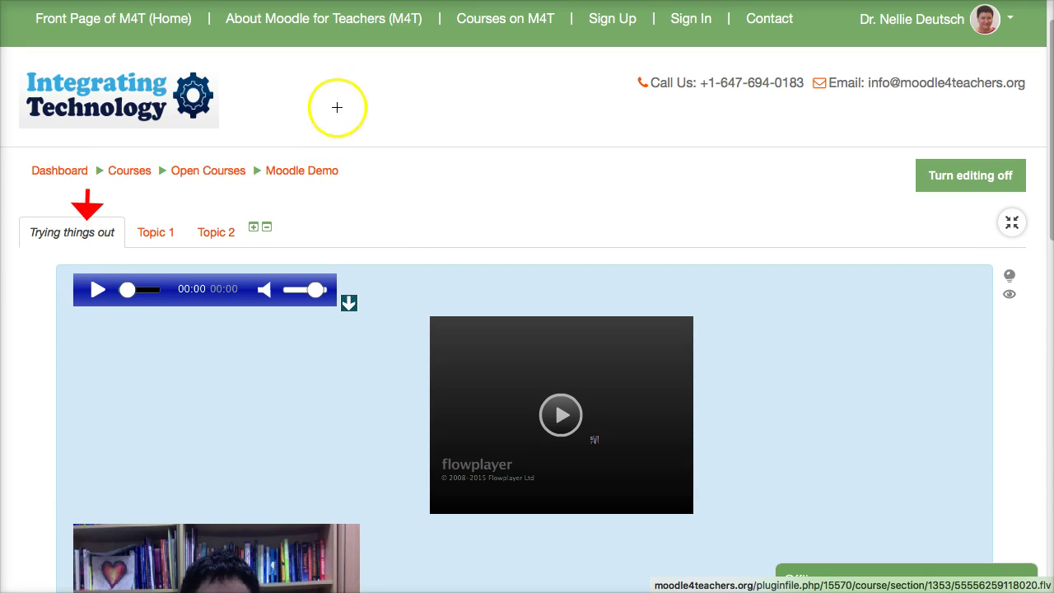
{"action": "left_click_drag", "start_coordinate": [335, 107], "coordinate": [327, 144]}
{"action": "left_click_drag", "start_coordinate": [227, 110], "coordinate": [236, 148]}
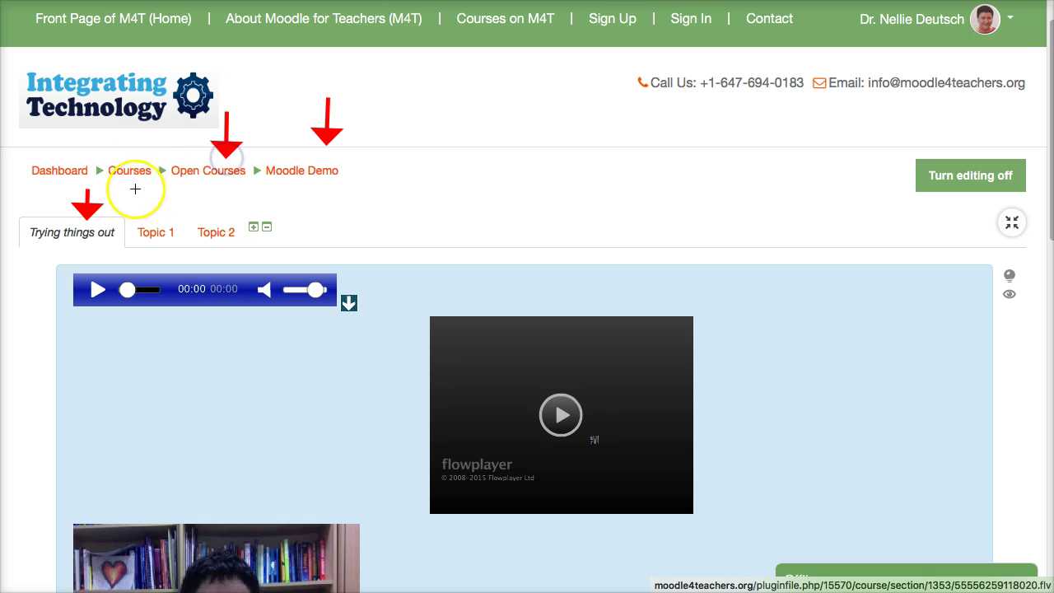
{"action": "left_click_drag", "start_coordinate": [127, 125], "coordinate": [131, 150]}
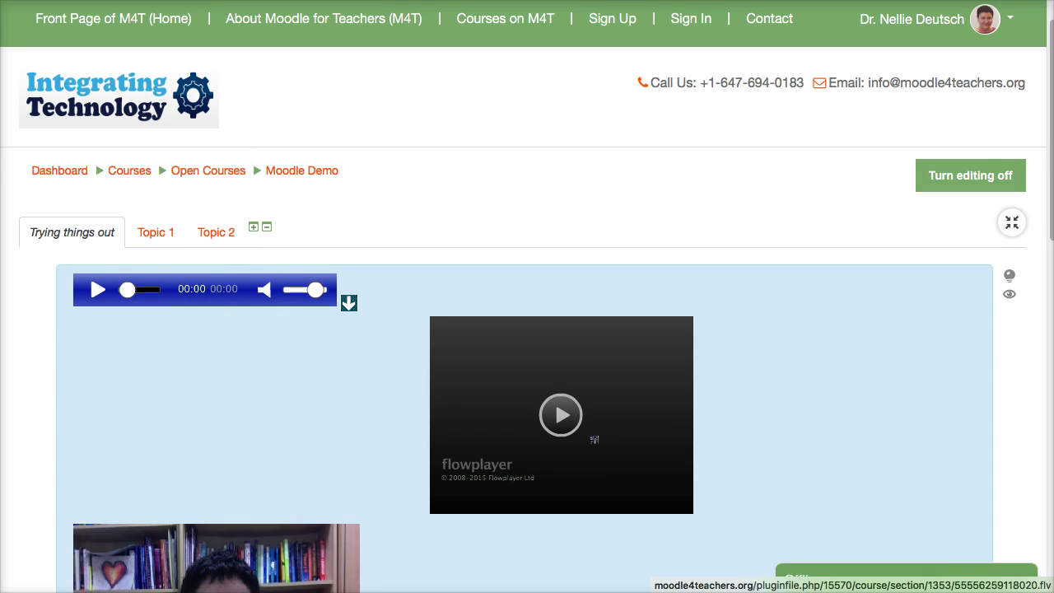
Step: Show the still-empty Topic 1 section of the Demo course and scroll down it
{"action": "left_click", "coordinate": [156, 234]}
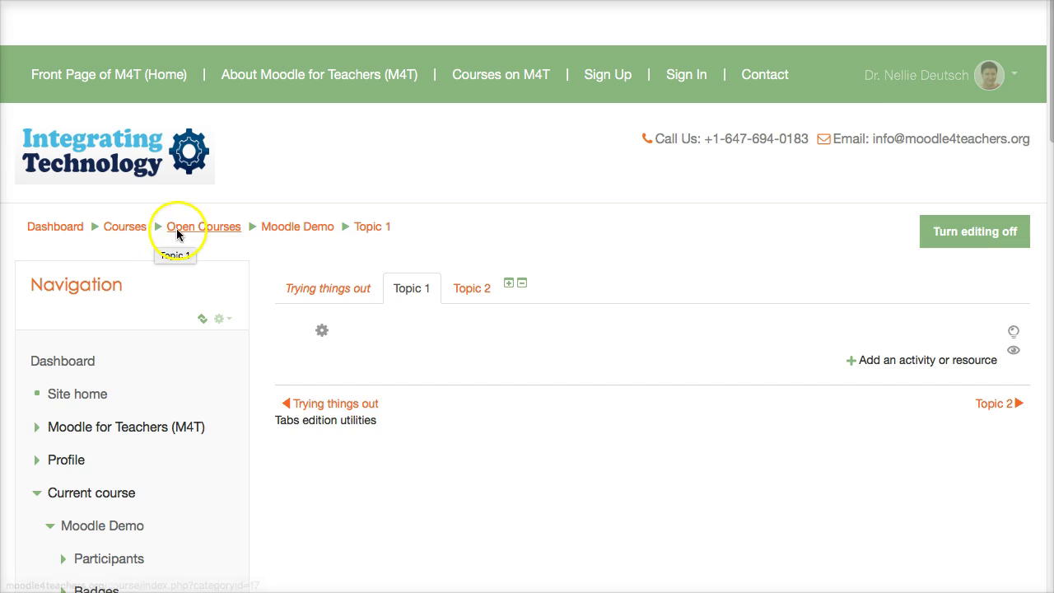
{"action": "scroll", "coordinate": [569, 243], "scroll_direction": "down", "scroll_amount": 1}
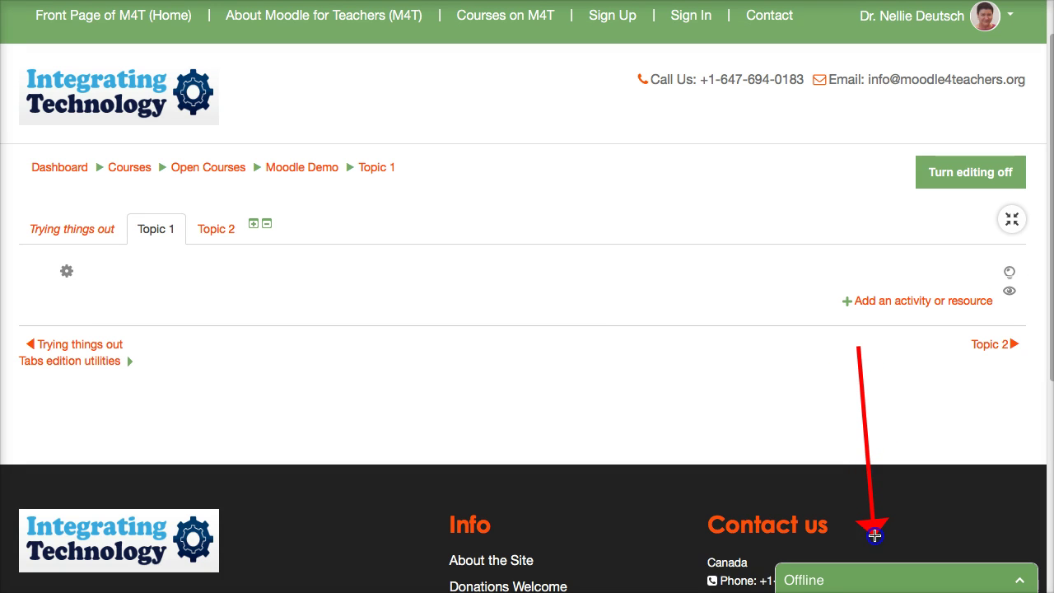
Step: Open the tawk.to offline message form, drag it to the page centre, and click through its Name, Email and Message fields
{"action": "left_click", "coordinate": [890, 583]}
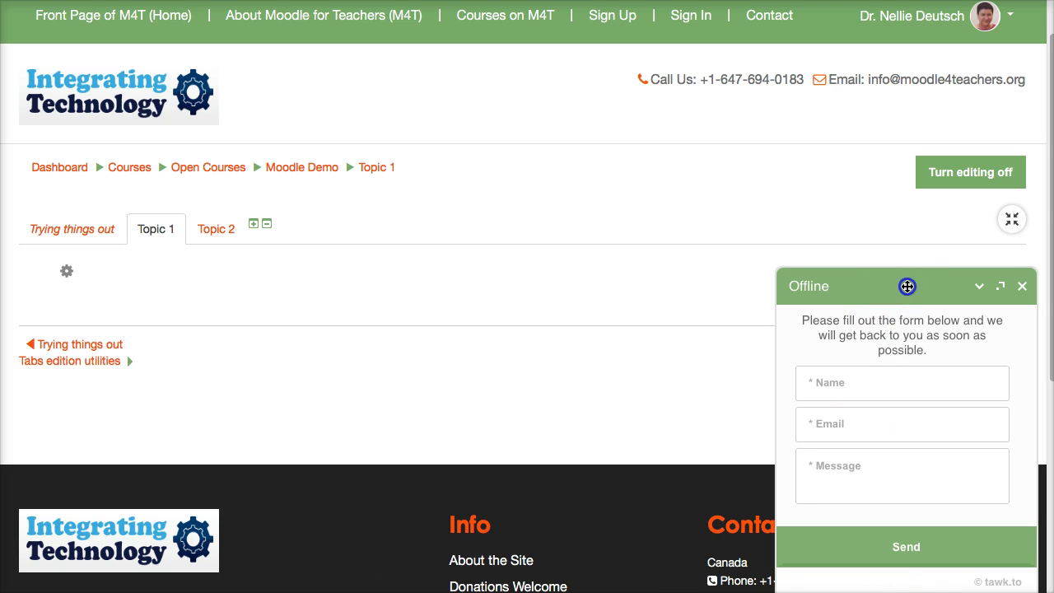
{"action": "left_click_drag", "start_coordinate": [906, 285], "coordinate": [569, 150]}
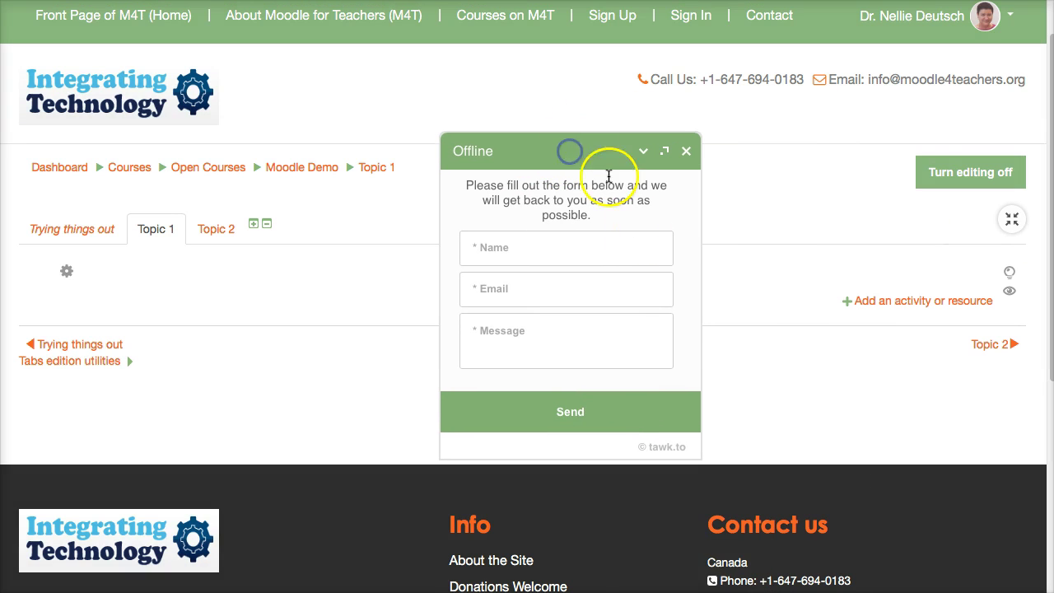
{"action": "left_click", "coordinate": [501, 244]}
{"action": "left_click", "coordinate": [513, 292]}
{"action": "left_click", "coordinate": [513, 343]}
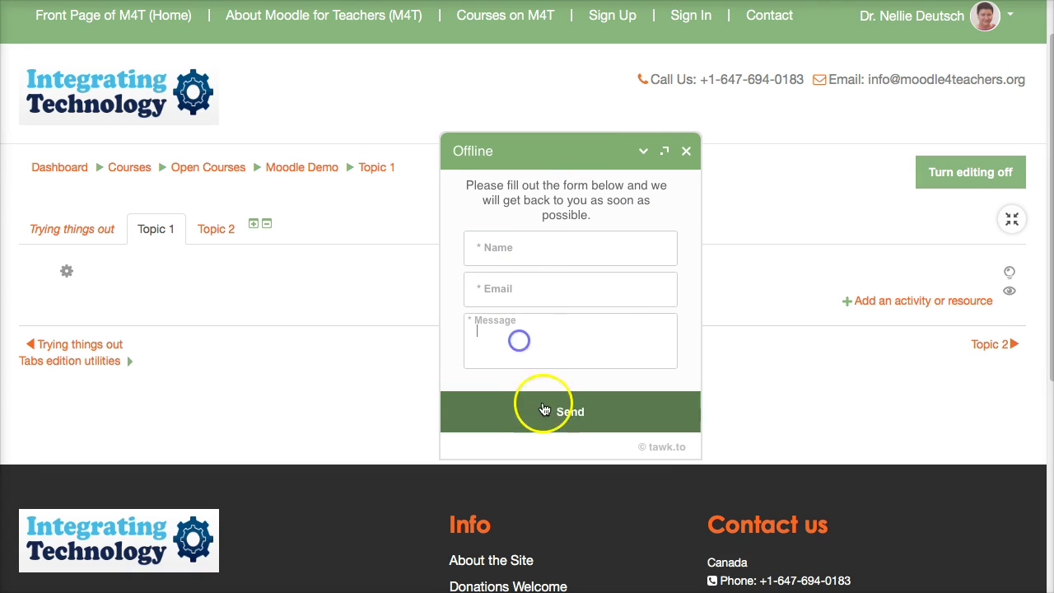